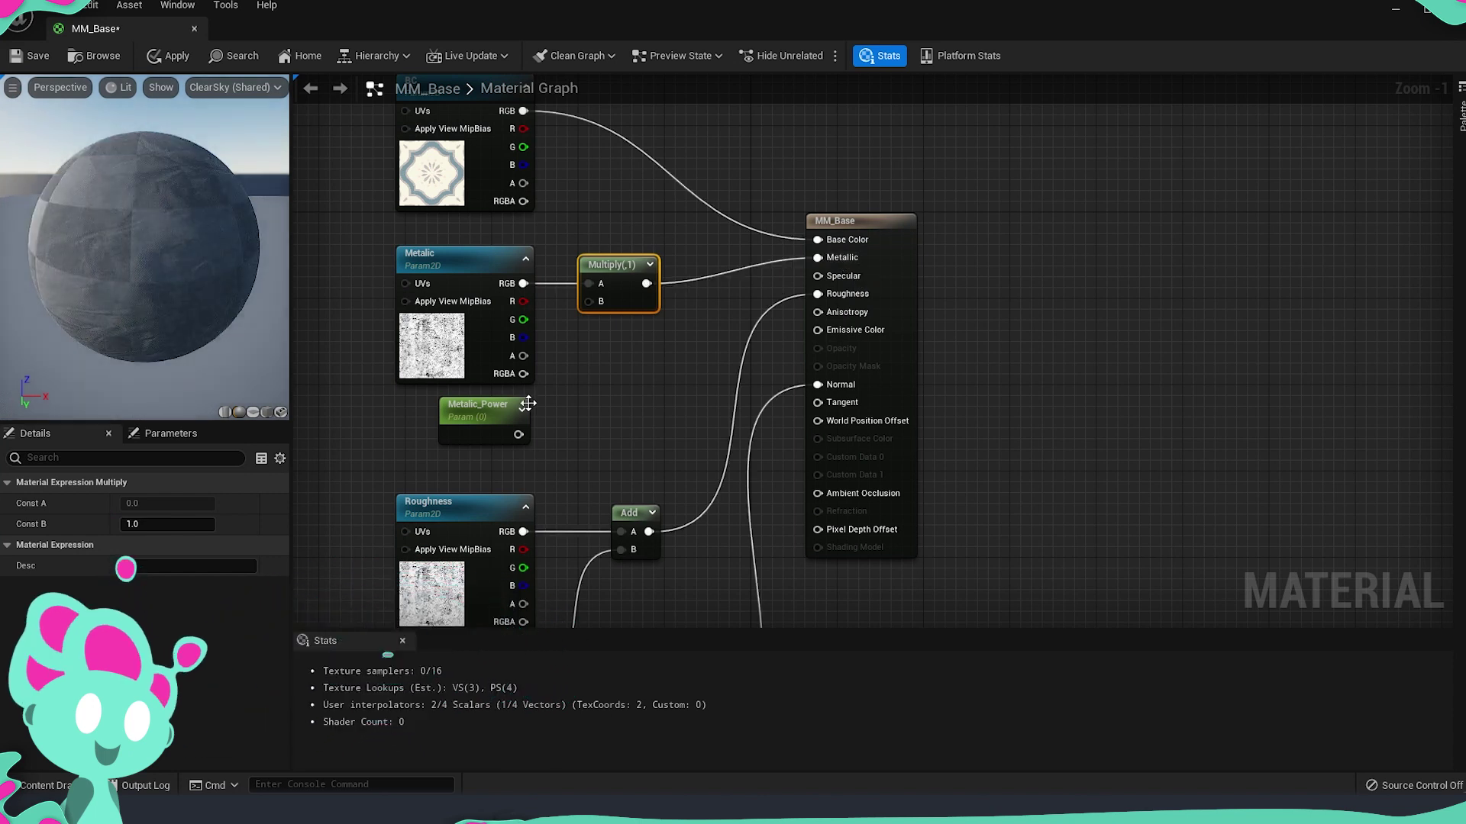
{"action": "left_click_drag", "start_coordinate": [518, 434], "coordinate": [589, 301]}
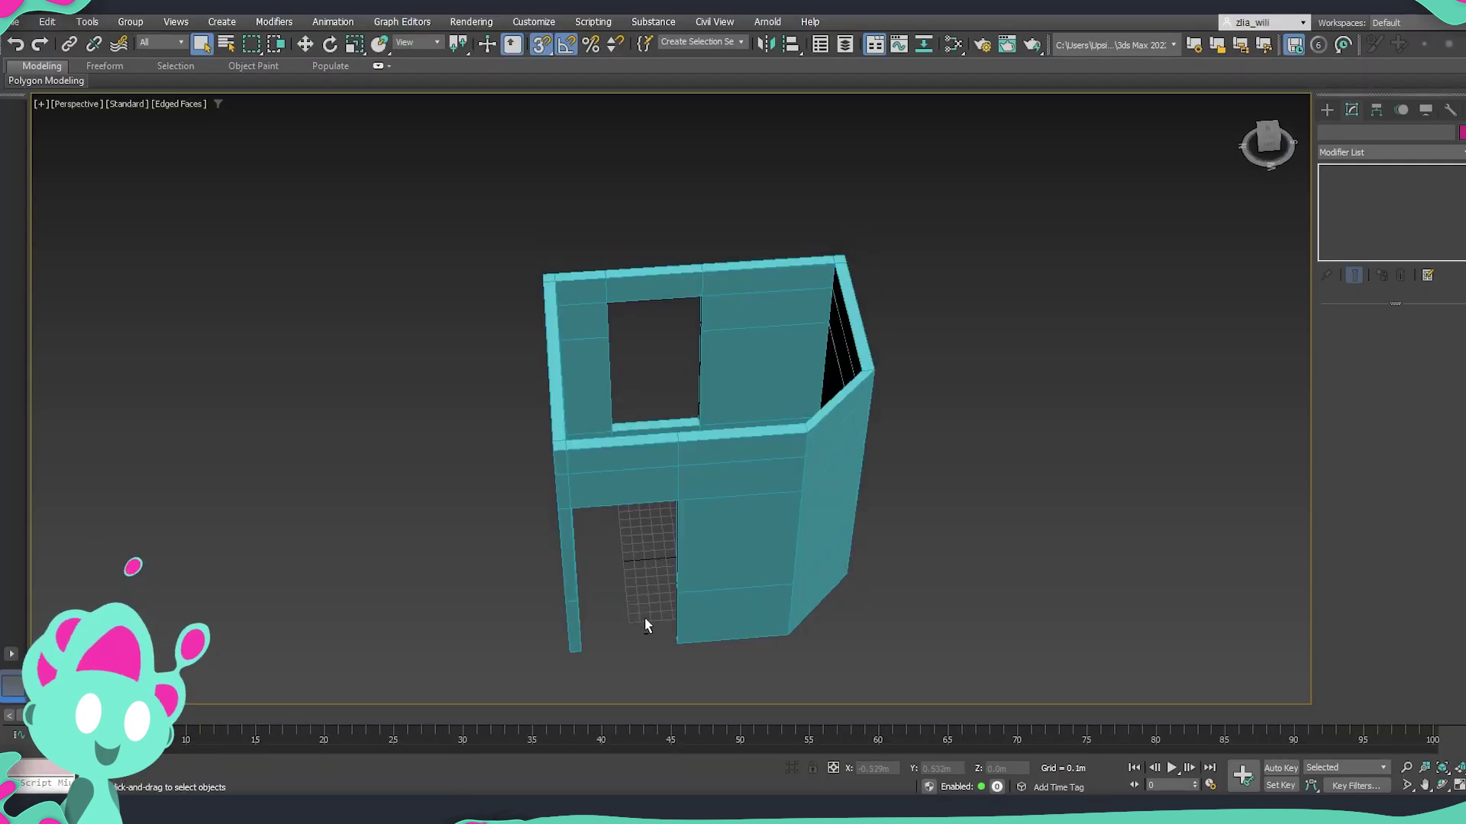
{"action": "middle_click_drag", "start_coordinate": [645, 618], "coordinate": [686, 446], "text": "alt"}
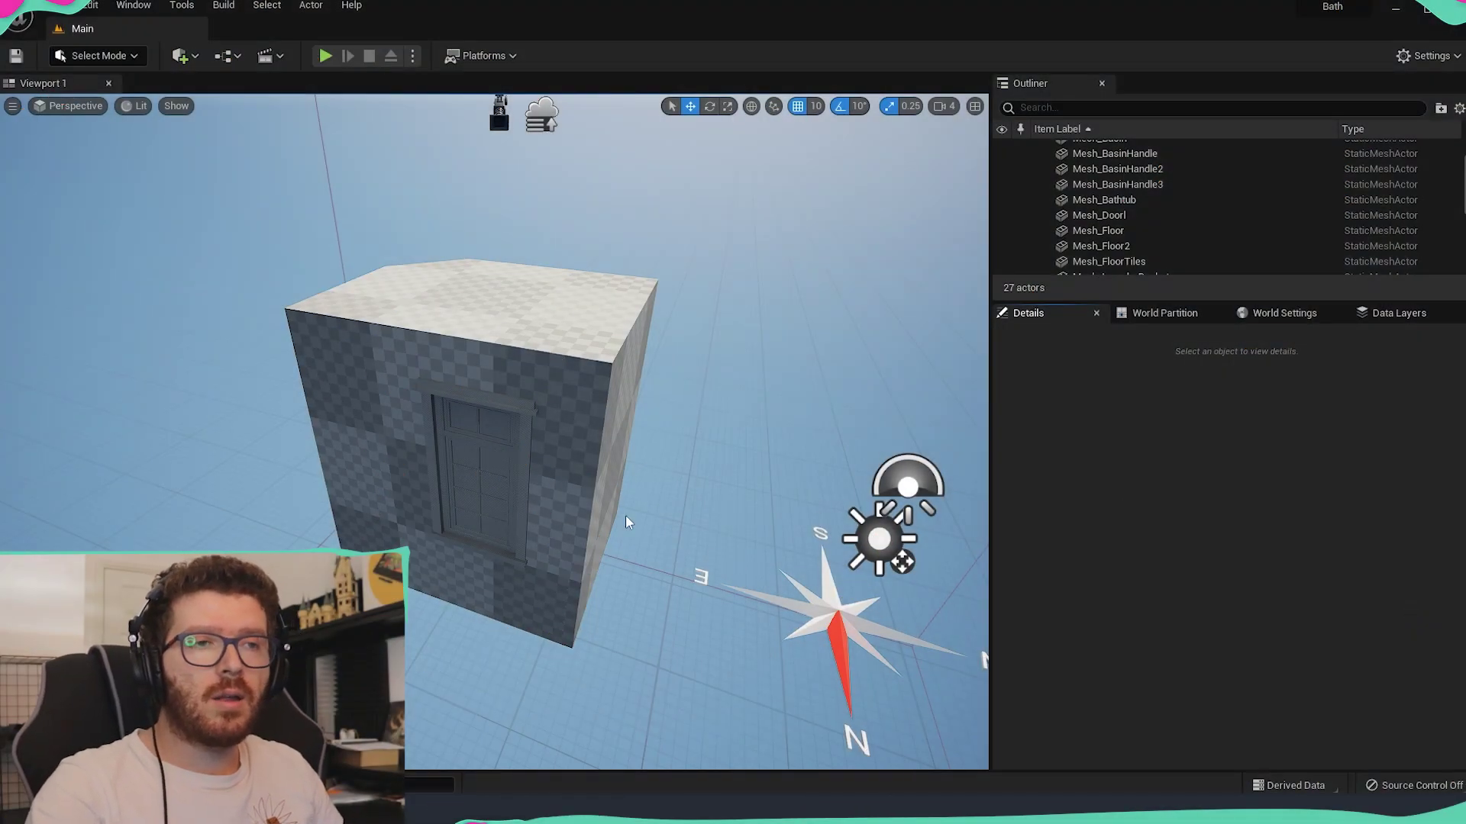
Inspect the bathroom model's interior and exterior in the level
{"action": "key", "text": "ctrl+space"}
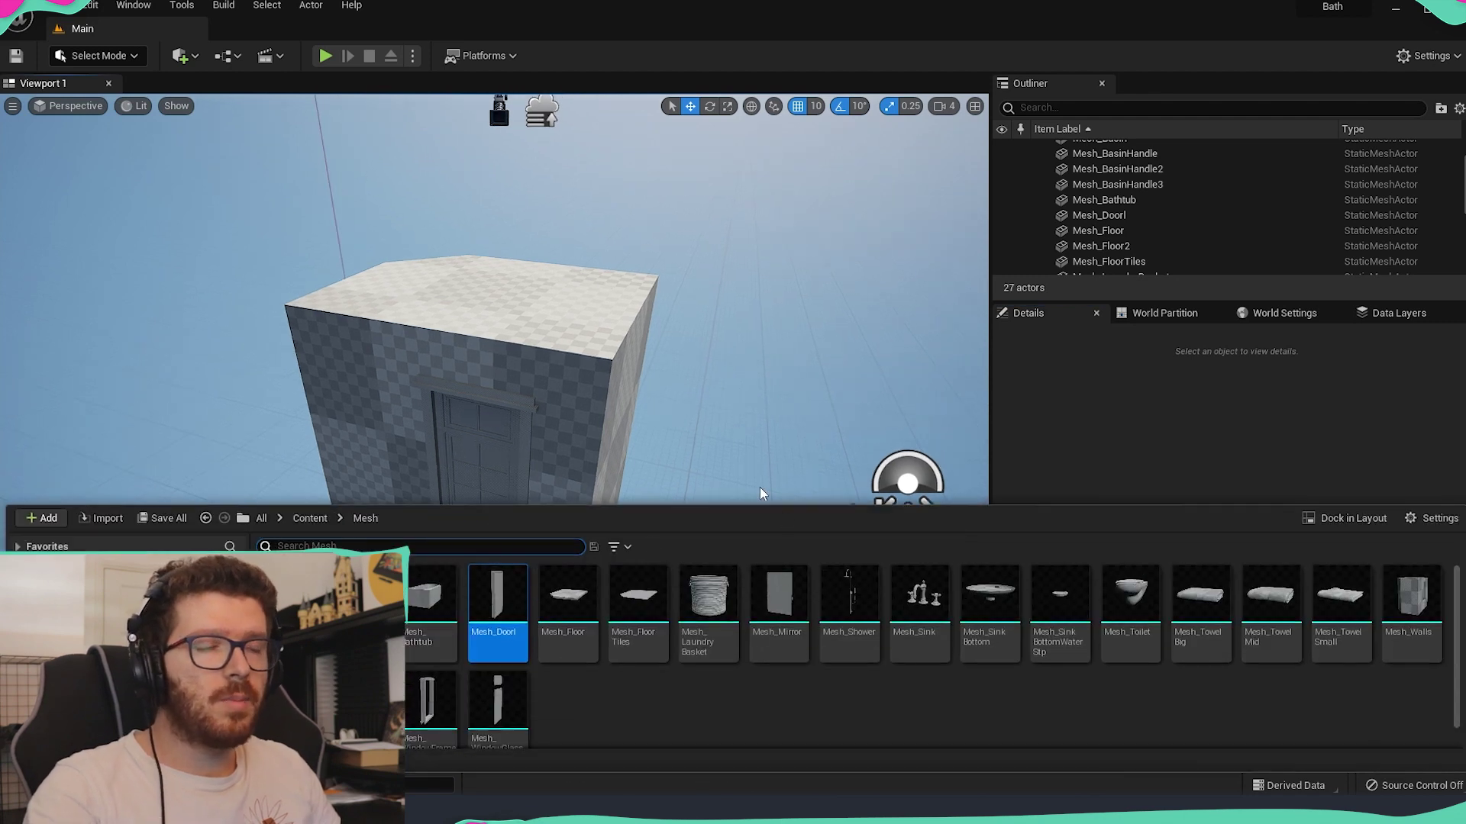
{"action": "right_click_drag", "start_coordinate": [728, 461], "coordinate": [851, 452]}
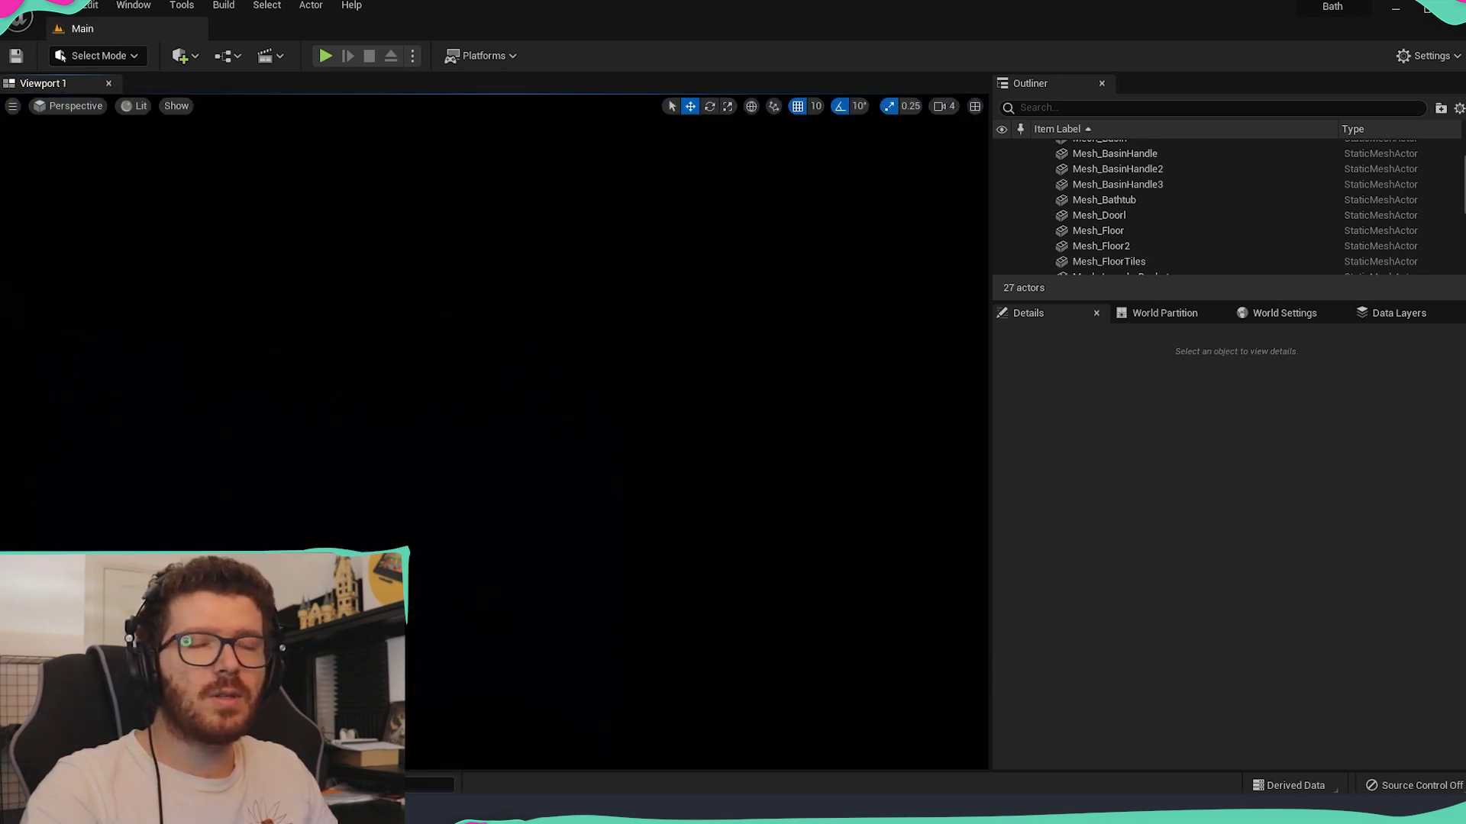
{"action": "right_click_drag", "start_coordinate": [851, 452], "coordinate": [832, 462]}
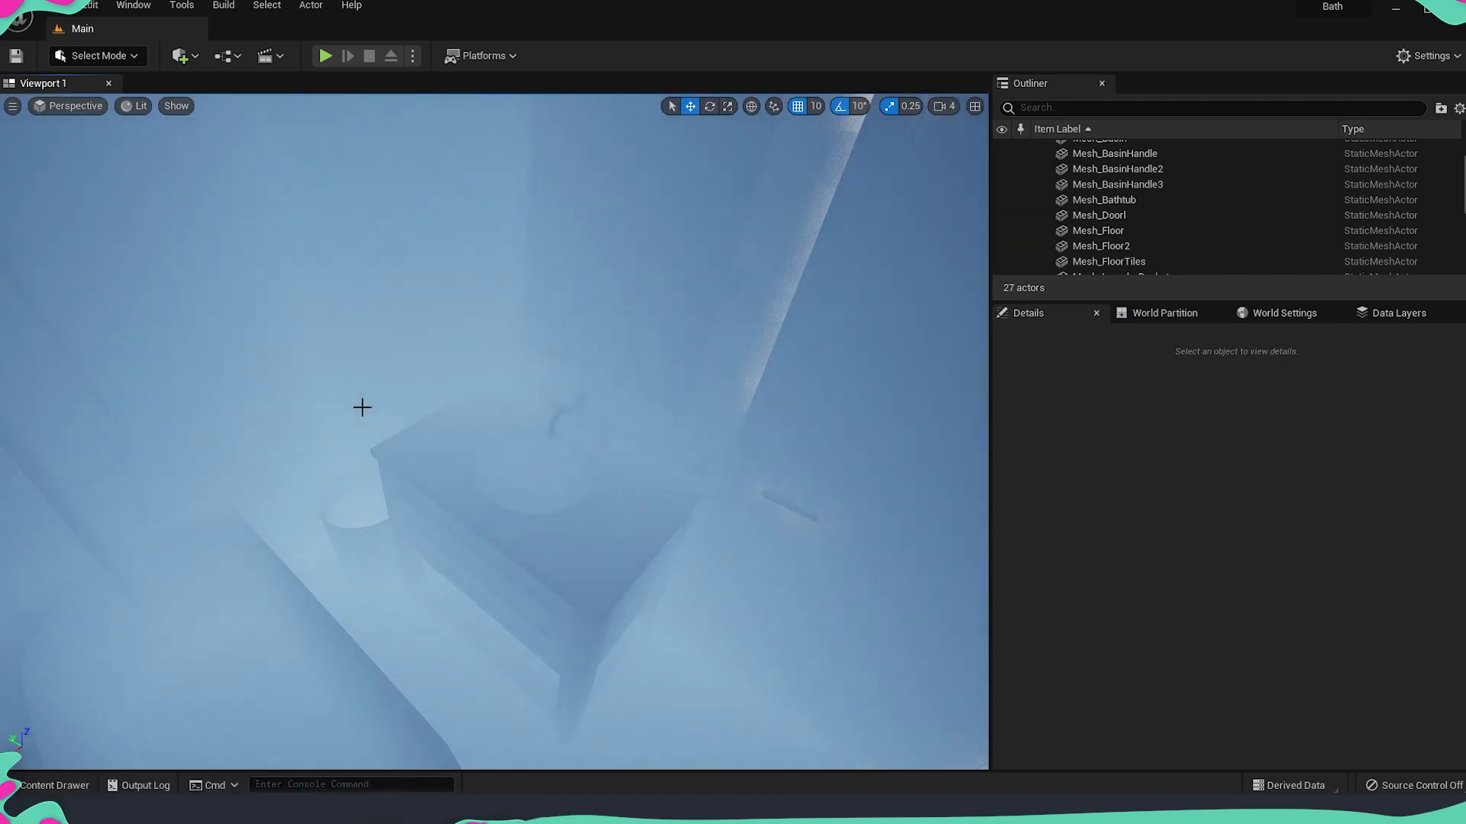
{"action": "right_click_drag", "start_coordinate": [360, 405], "coordinate": [527, 395]}
{"action": "right_click_drag", "start_coordinate": [594, 536], "coordinate": [652, 557]}
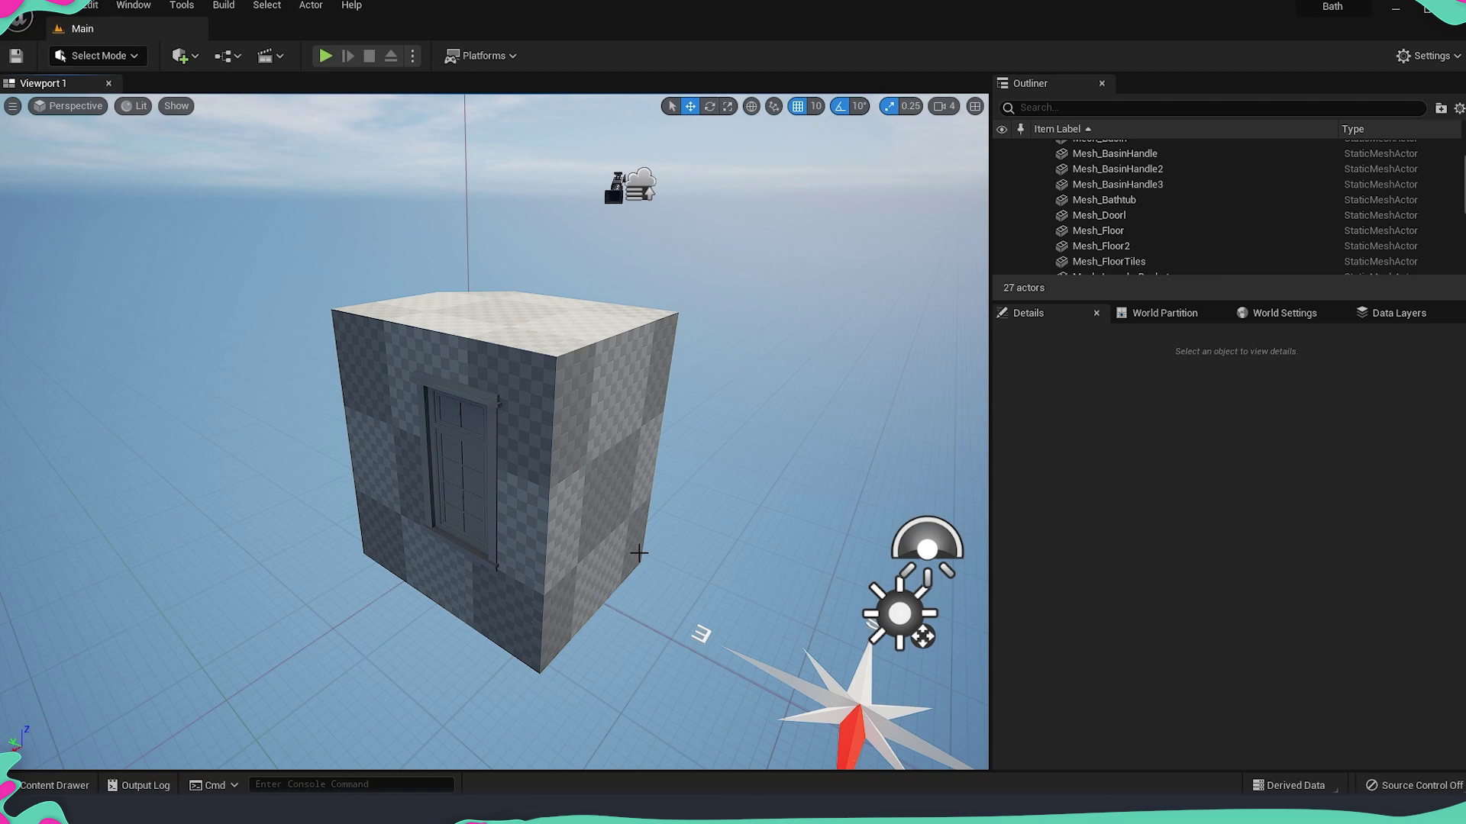
{"action": "right_click_drag", "start_coordinate": [630, 549], "coordinate": [655, 543]}
Create a folder named Textures in the project's Content folder
{"action": "key", "text": "ctrl+space"}
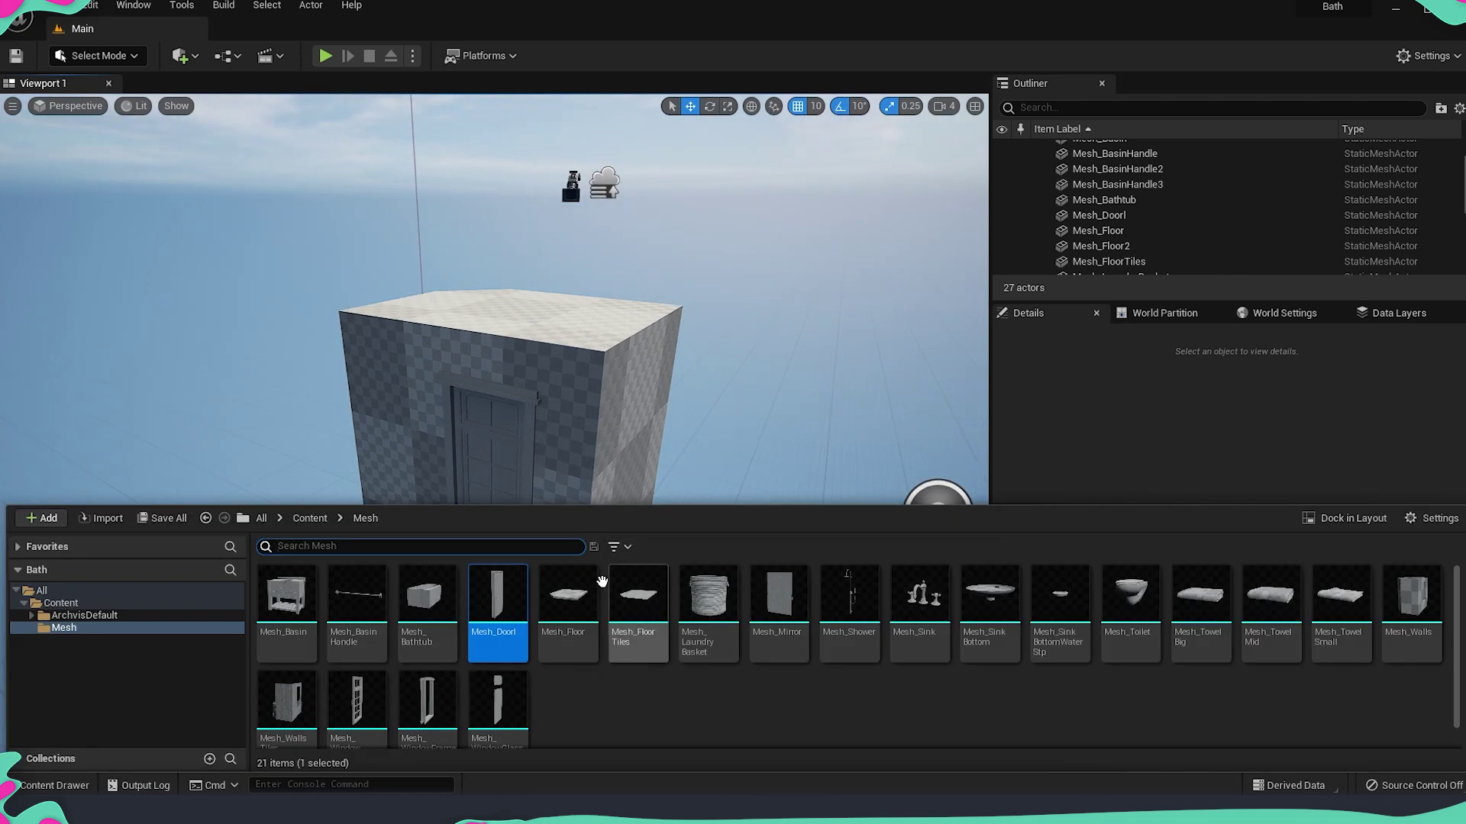
{"action": "left_click", "coordinate": [148, 603]}
{"action": "right_click", "coordinate": [561, 600]}
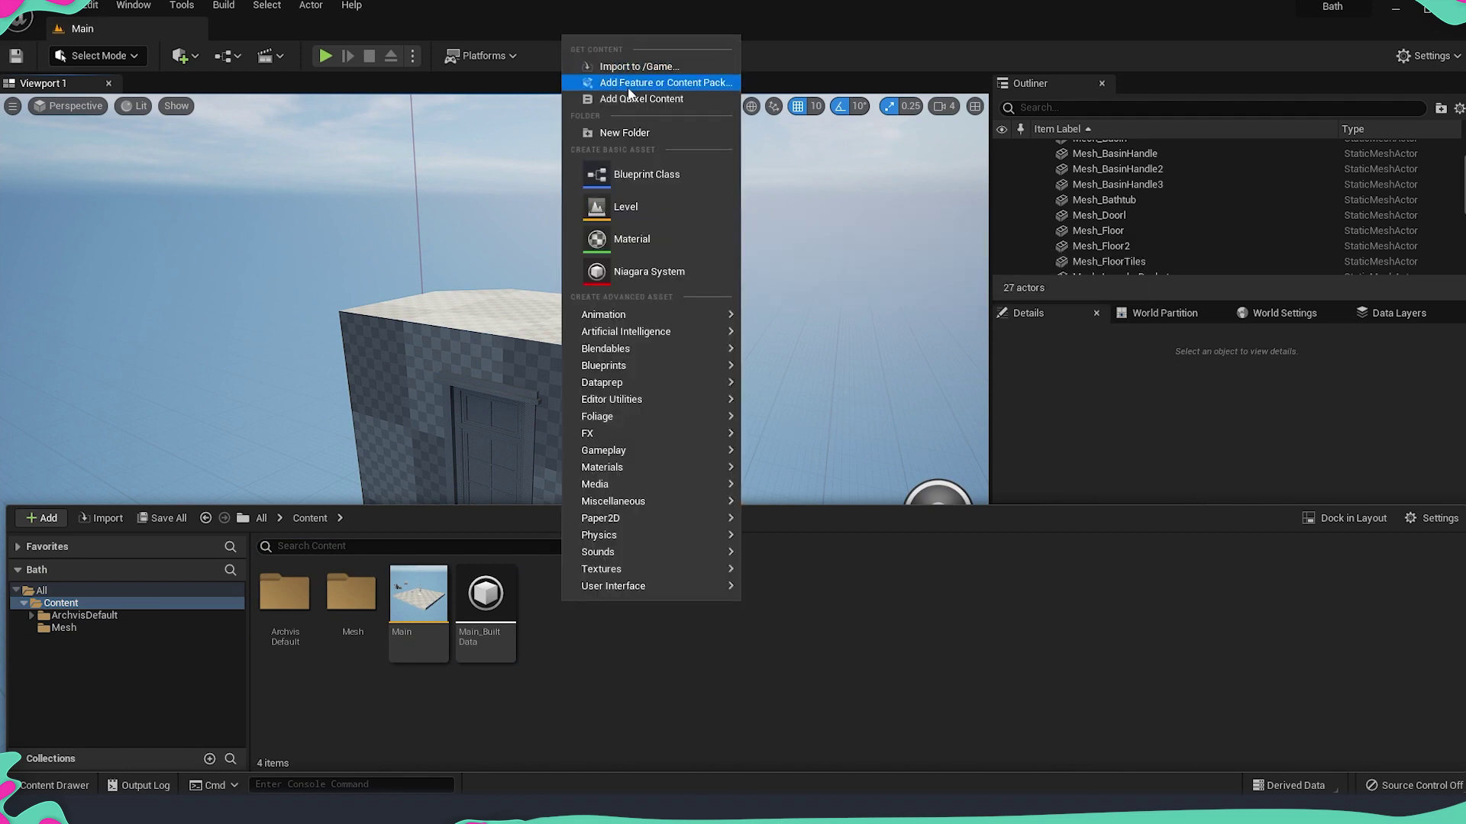
{"action": "left_click", "coordinate": [624, 132]}
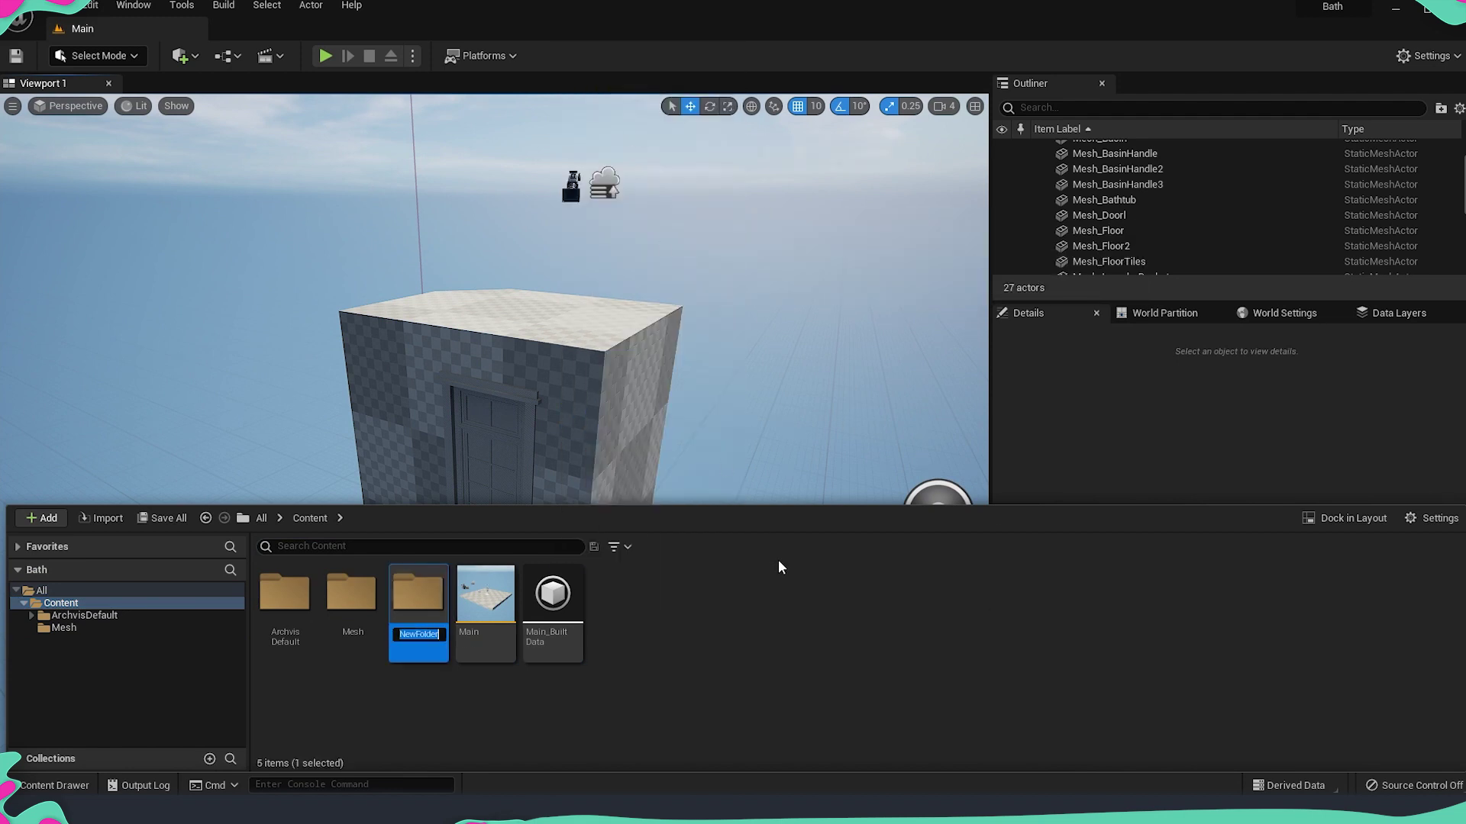
{"action": "type", "text": "Textures"}
{"action": "key", "text": "Return"}
Import the bathroom texture images into the Textures folder and save the imported assets
{"action": "left_click_drag", "start_coordinate": [485, 627], "coordinate": [418, 603]}
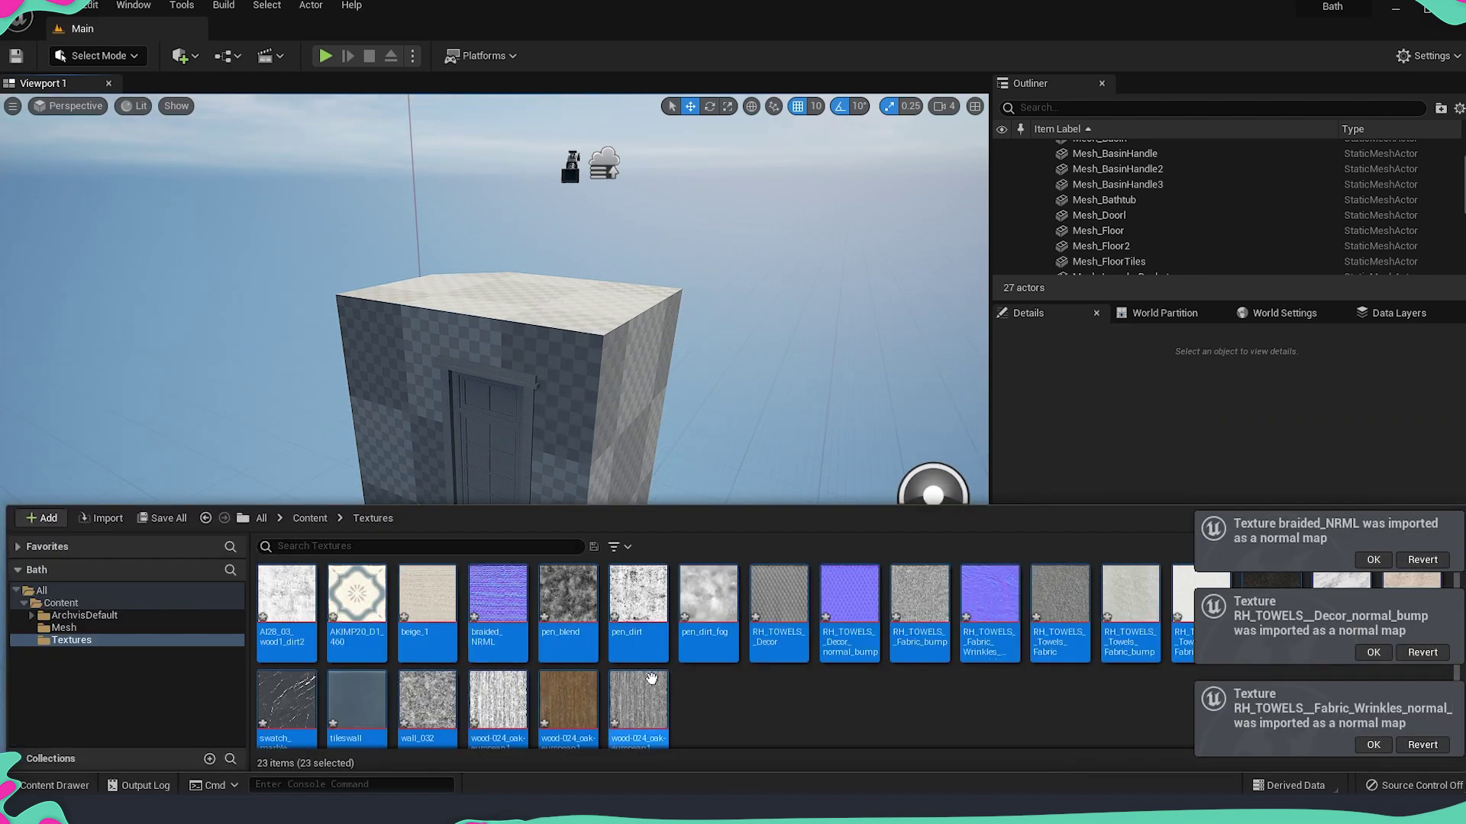
{"action": "key", "text": "ctrl+s"}
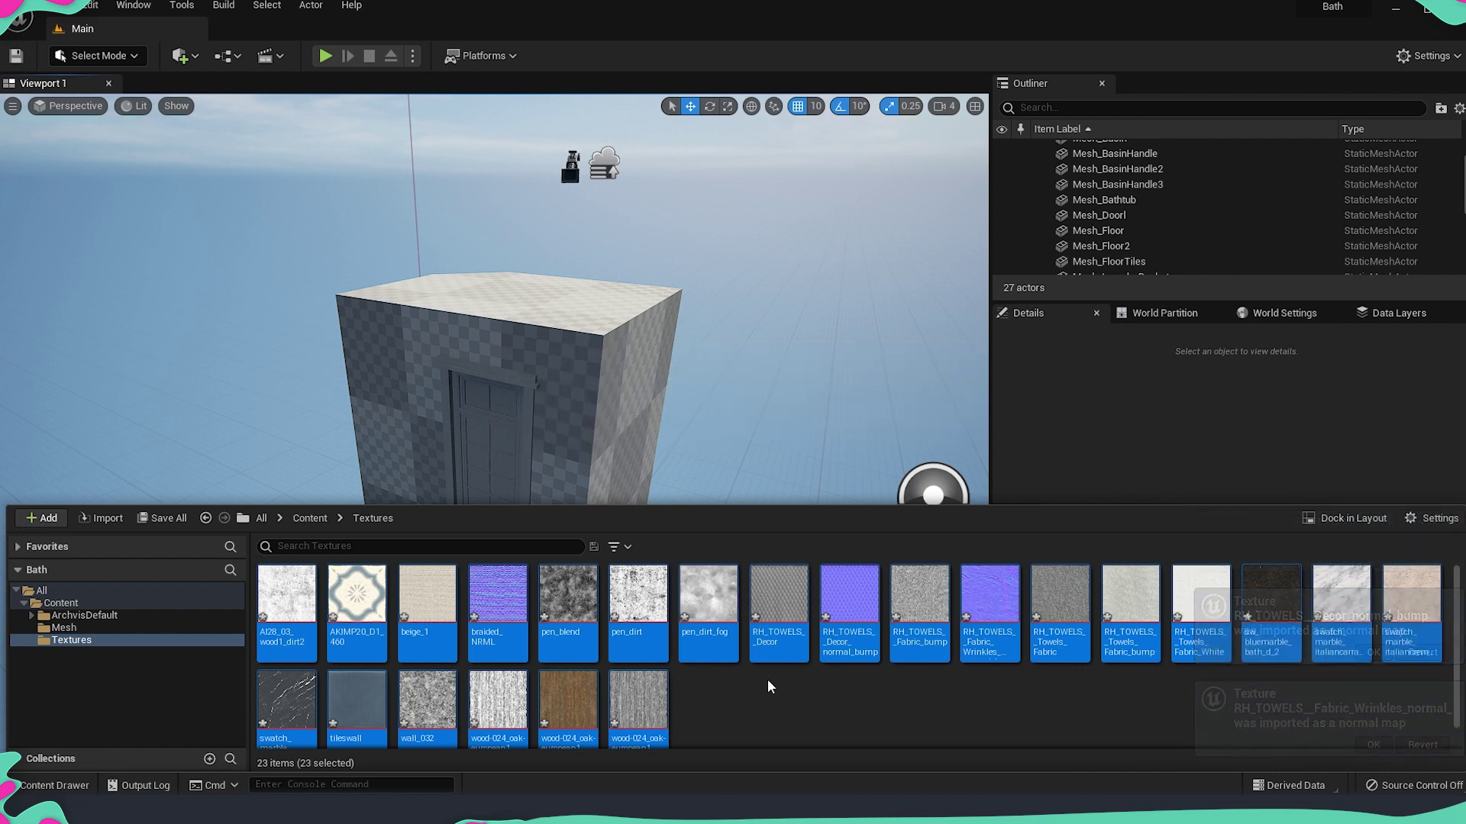
{"action": "left_click", "coordinate": [722, 705]}
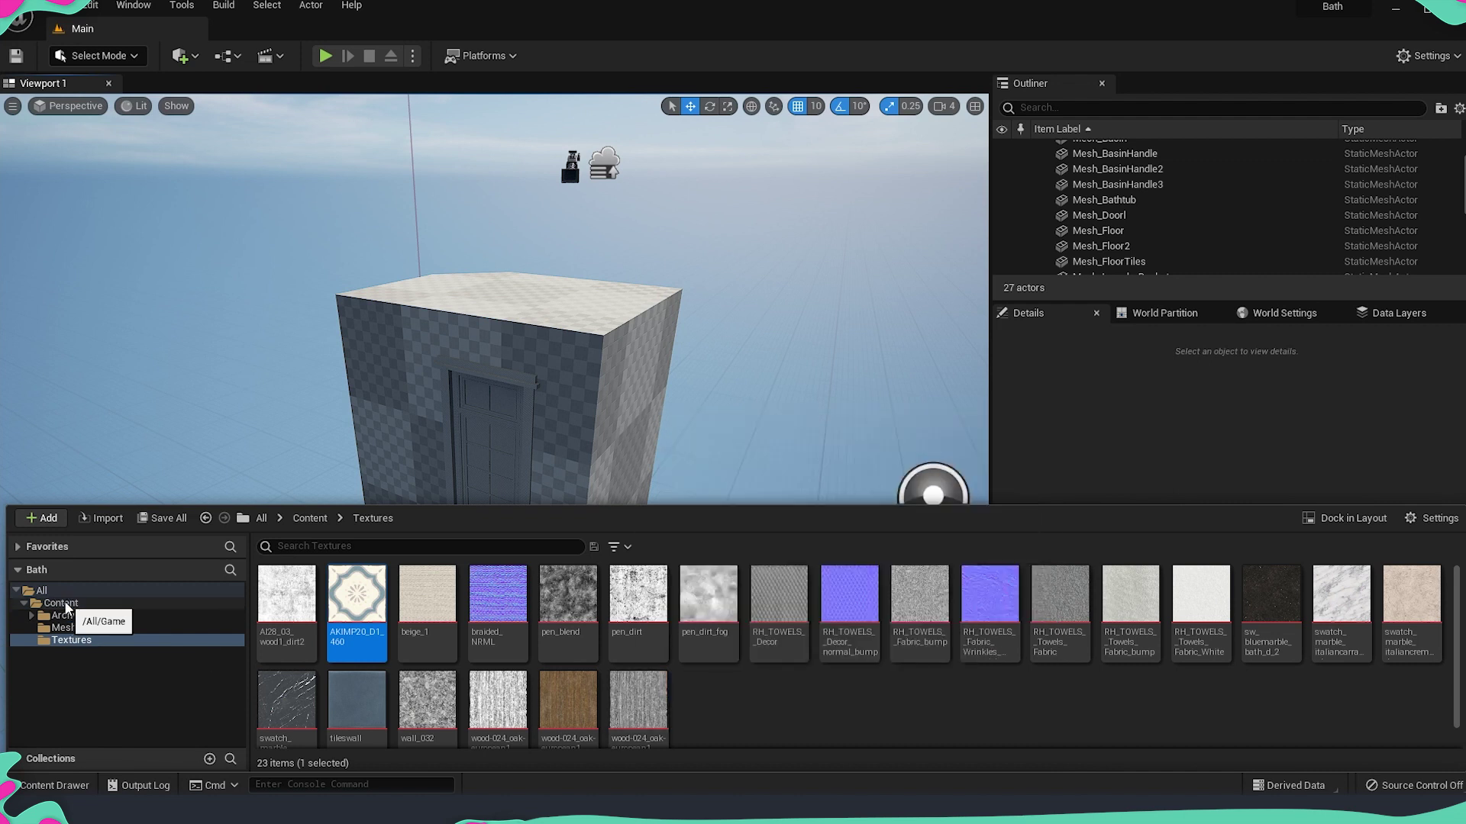
Create a folder named Materials in the project's Content folder
{"action": "left_click", "coordinate": [61, 604]}
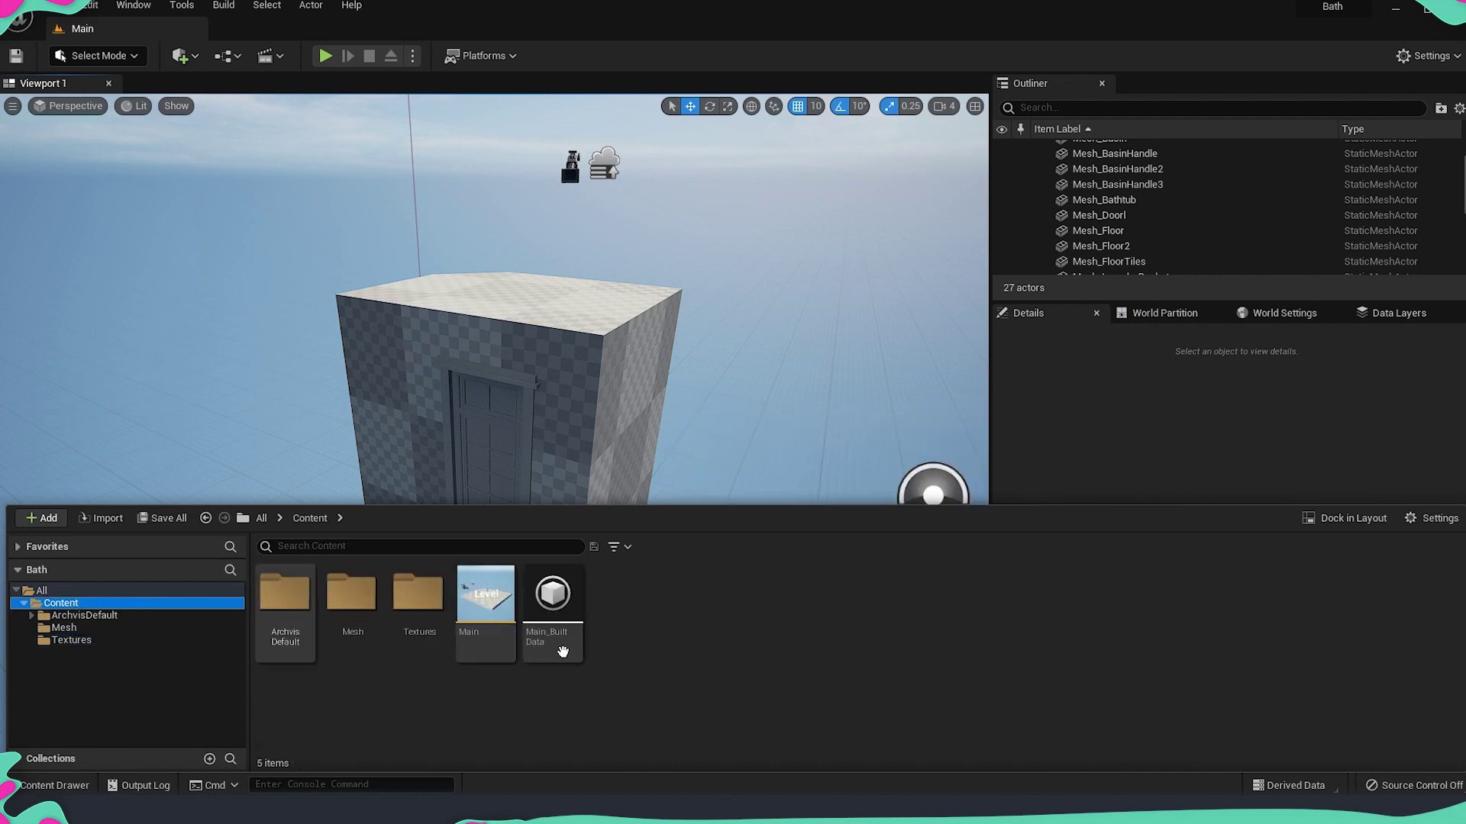
{"action": "right_click", "coordinate": [633, 608]}
{"action": "left_click", "coordinate": [694, 140]}
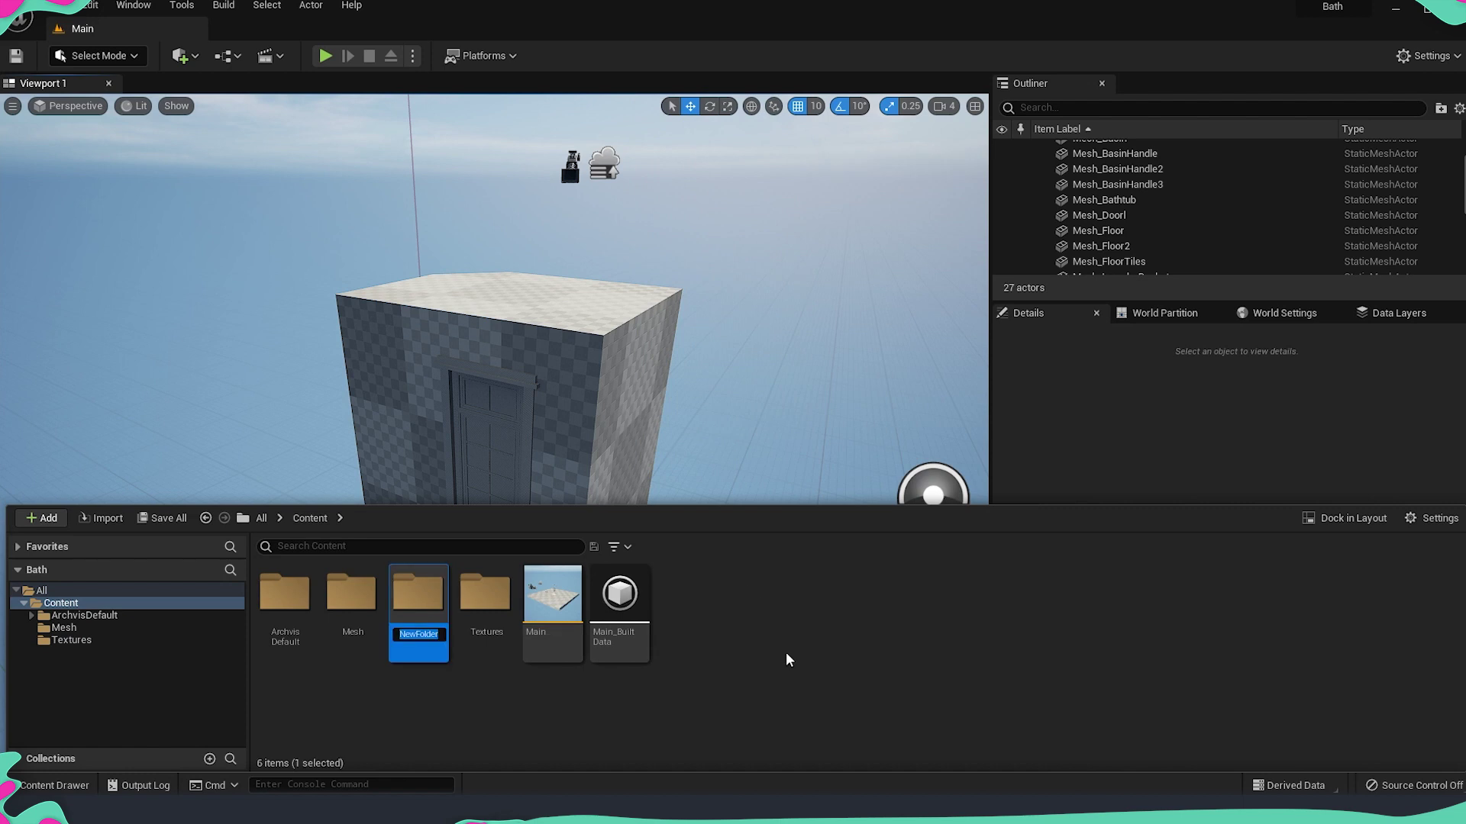
{"action": "type", "text": "Materials"}
{"action": "key", "text": "Return"}
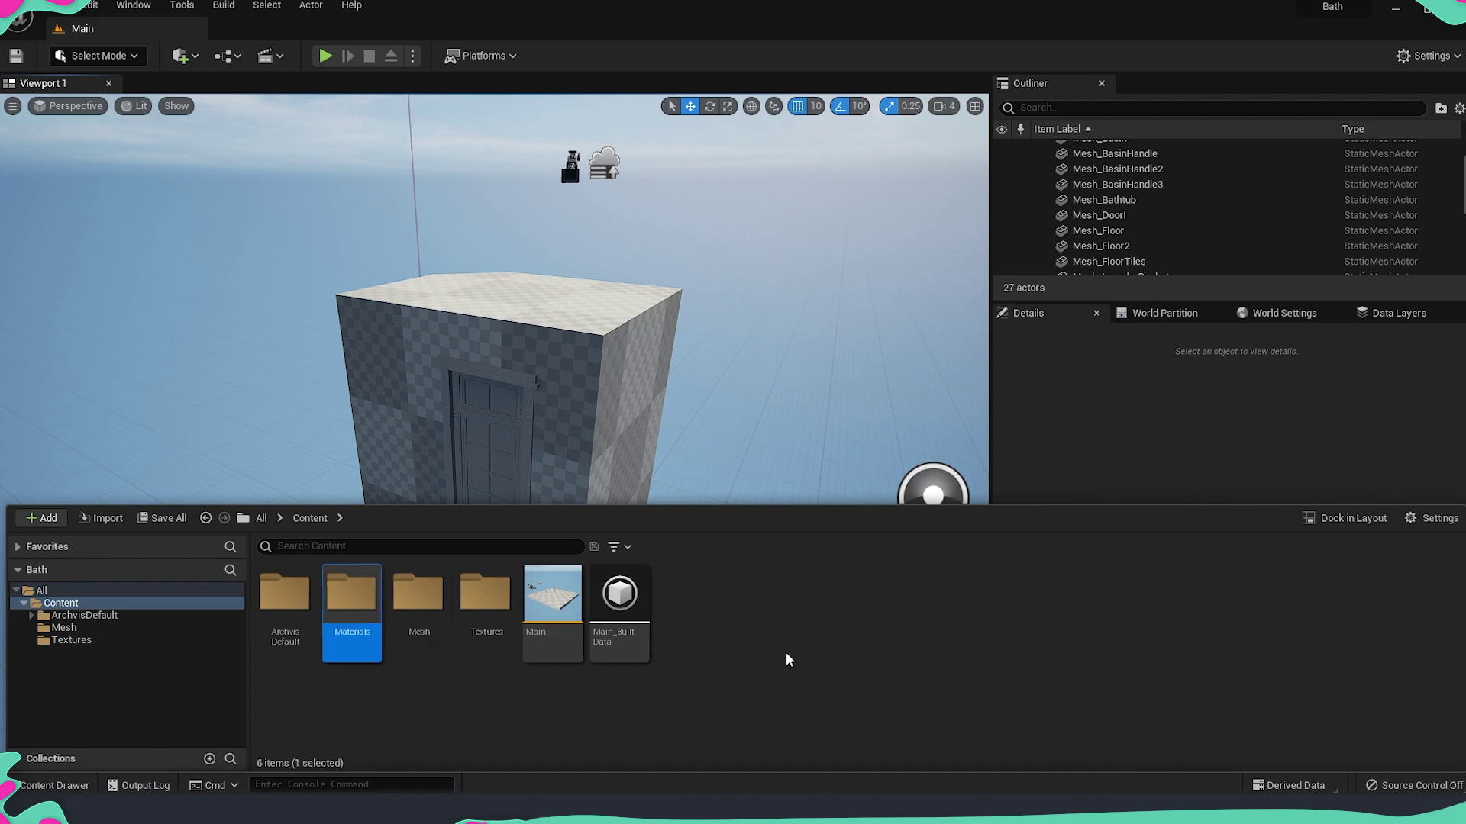
Create a material named MM_Base in the Materials folder and open it for editing
{"action": "double_click", "coordinate": [360, 659]}
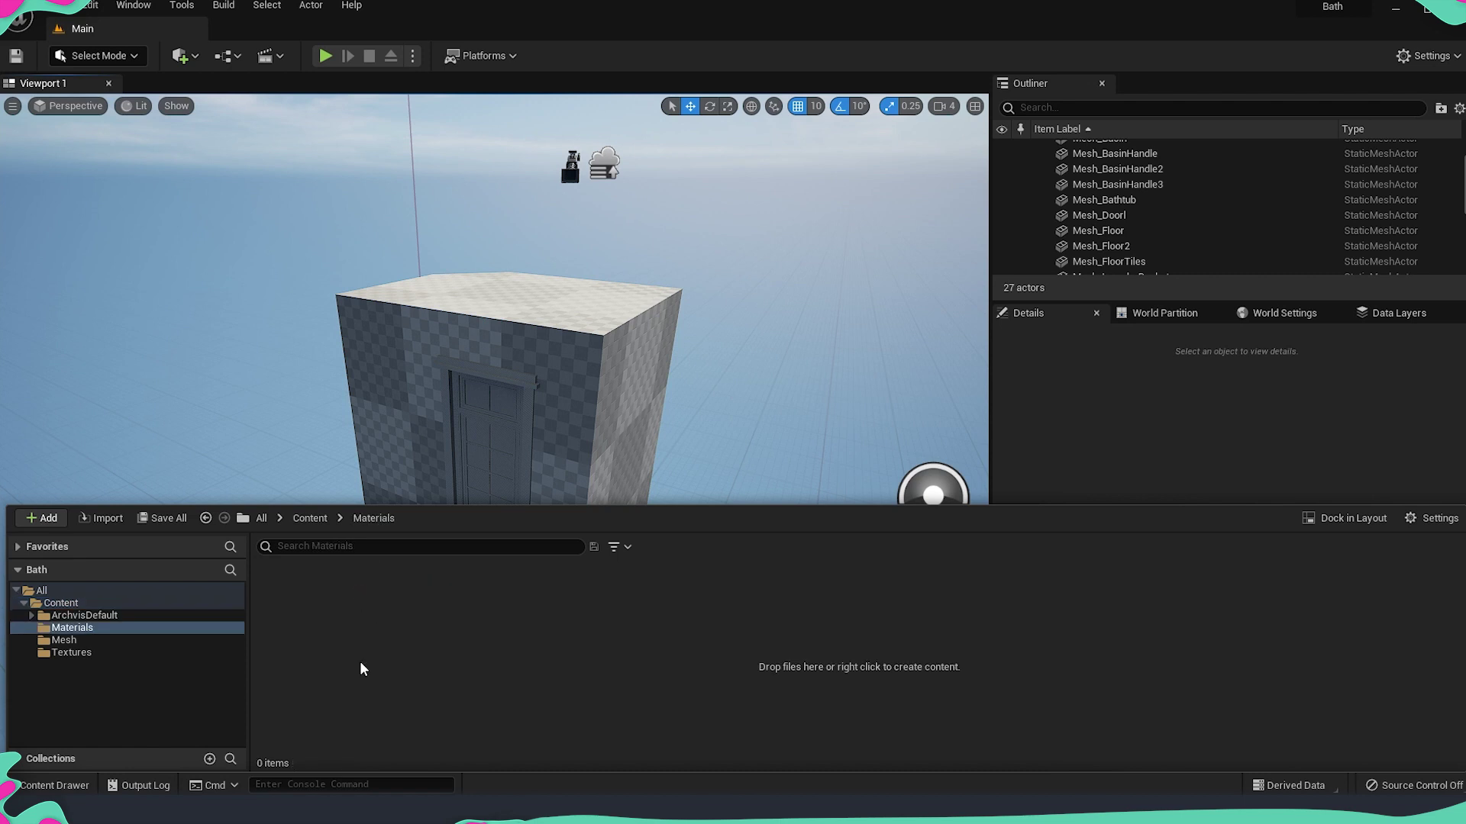
{"action": "right_click", "coordinate": [398, 617]}
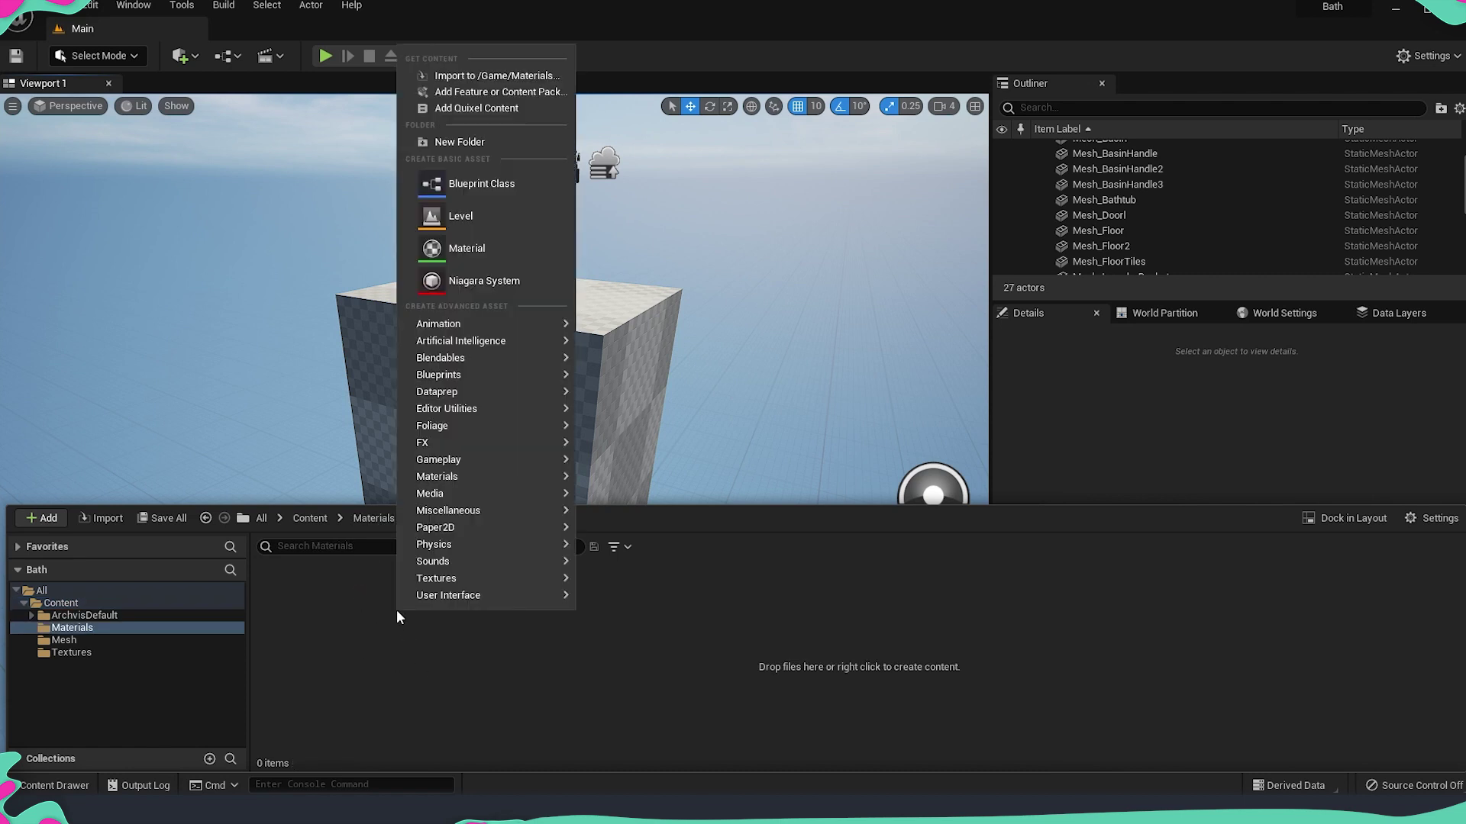
{"action": "left_click", "coordinate": [467, 249]}
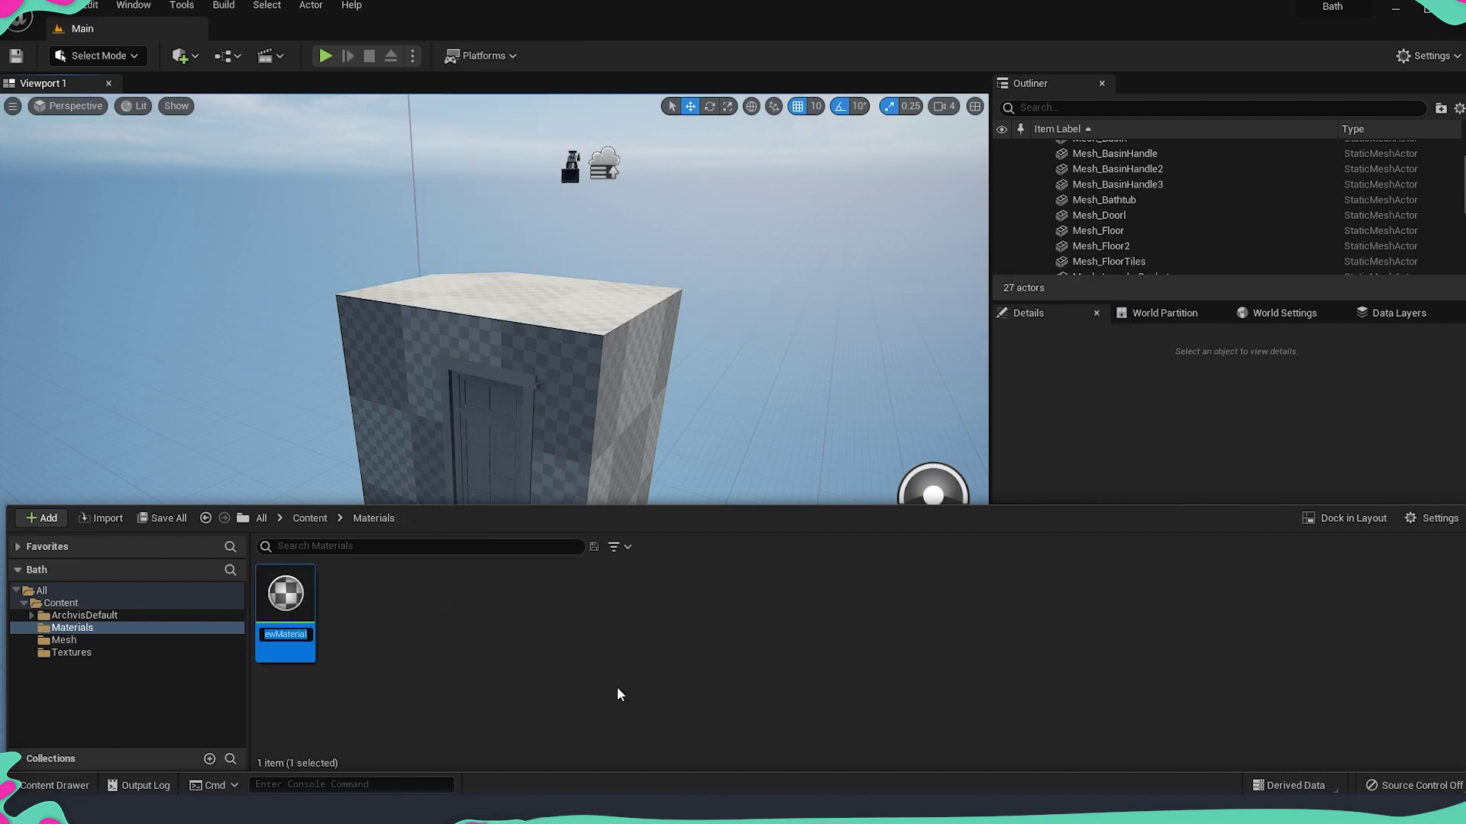
{"action": "type", "text": "MM_Base"}
{"action": "key", "text": "Return"}
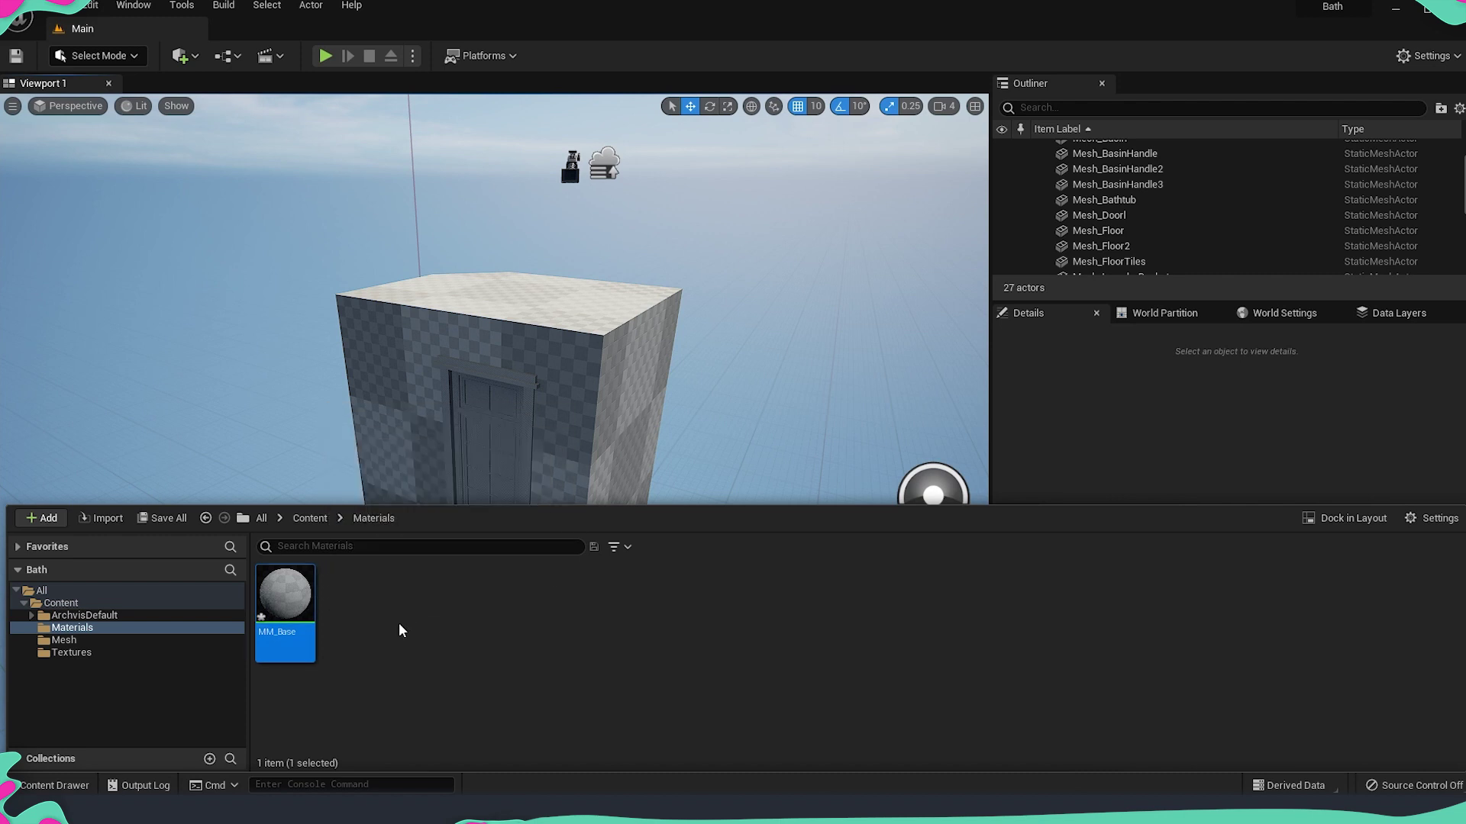
{"action": "double_click", "coordinate": [286, 596]}
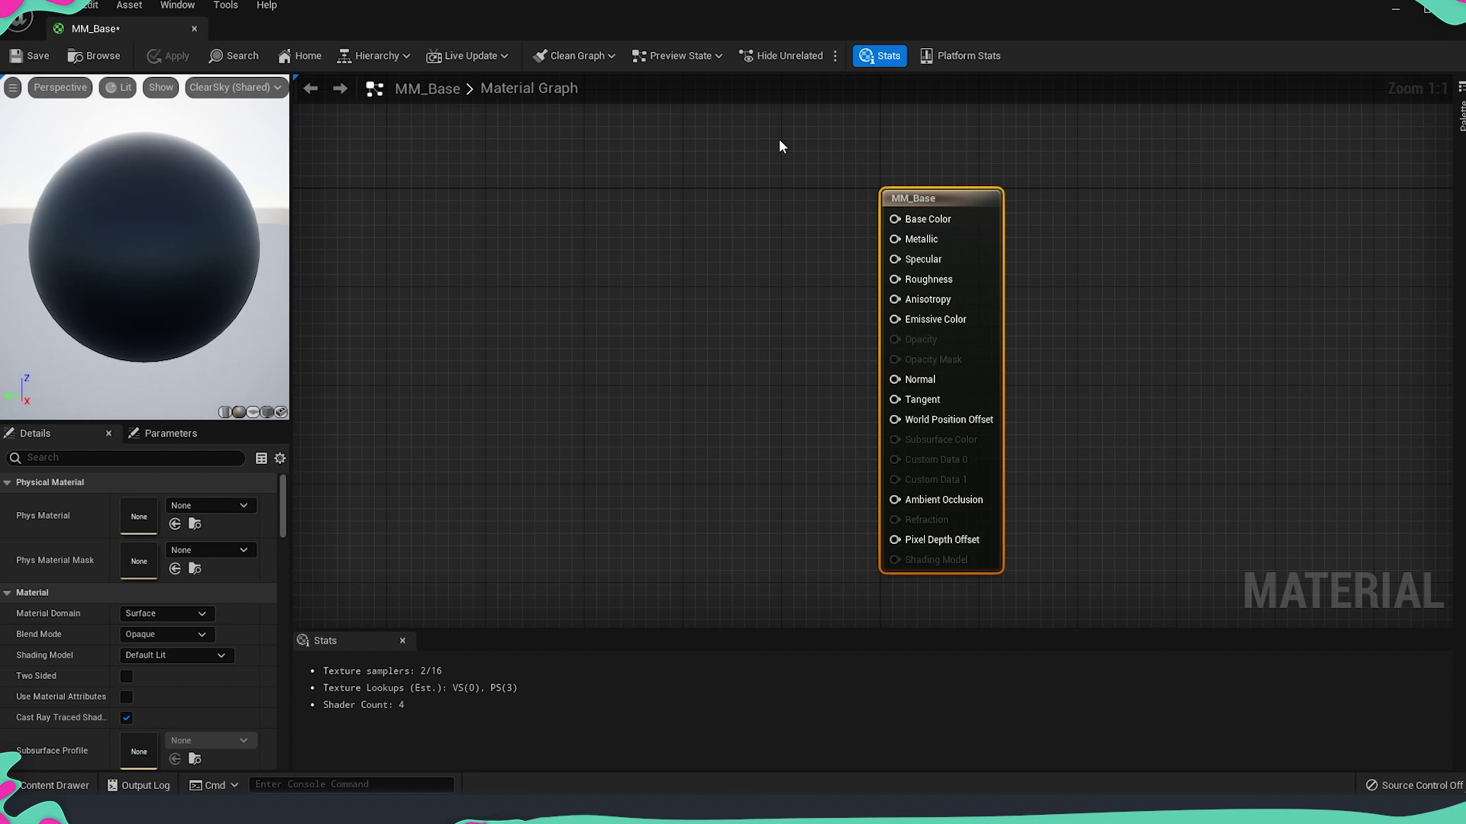
Examine the inputs of the MM_Base result node and the material preview sphere
{"action": "left_click_drag", "start_coordinate": [779, 139], "coordinate": [1054, 550]}
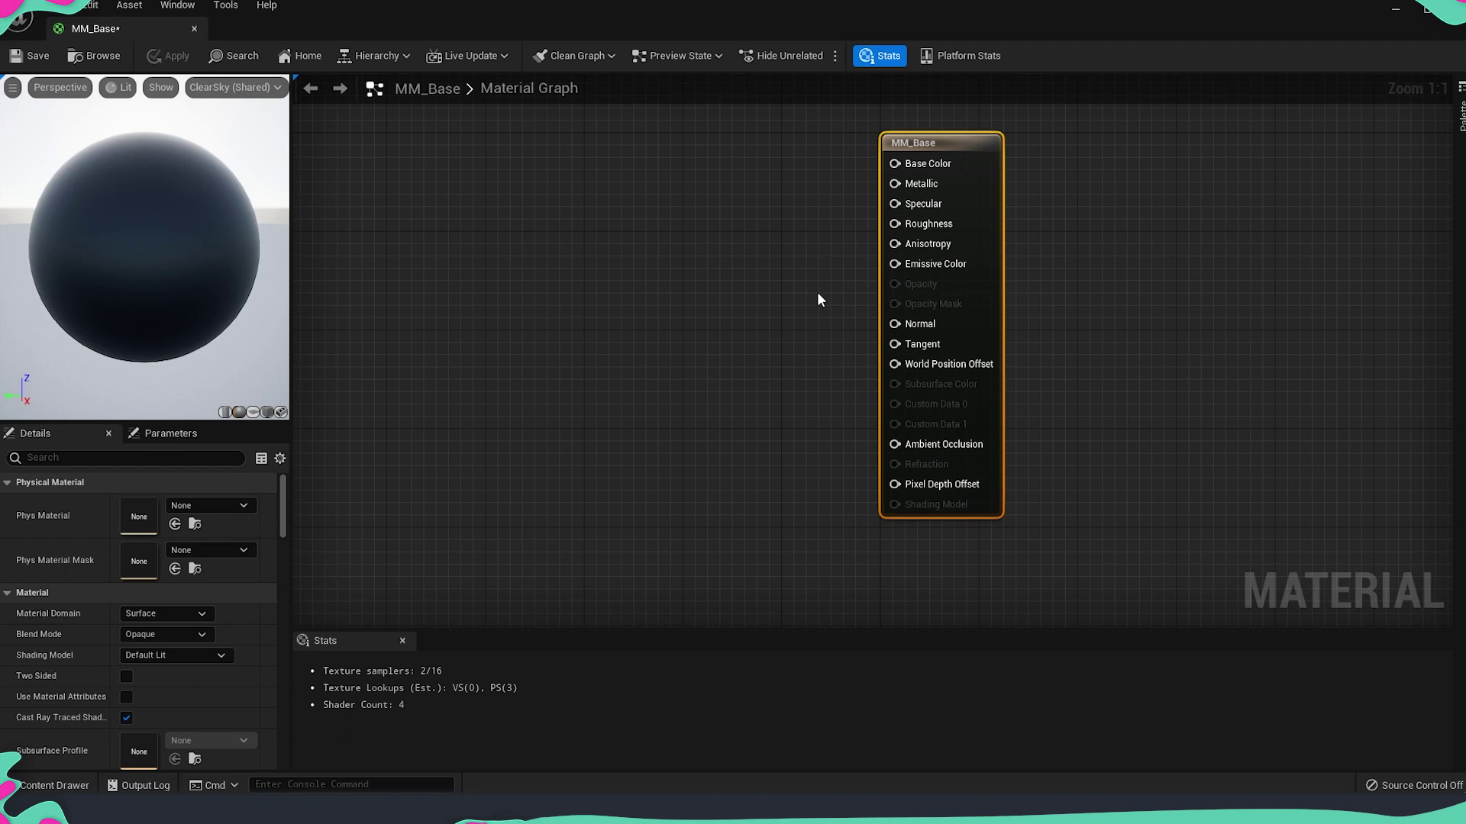
{"action": "scroll", "coordinate": [780, 291], "scroll_direction": "down", "scroll_amount": 1}
{"action": "left_click_drag", "start_coordinate": [466, 153], "coordinate": [784, 353]}
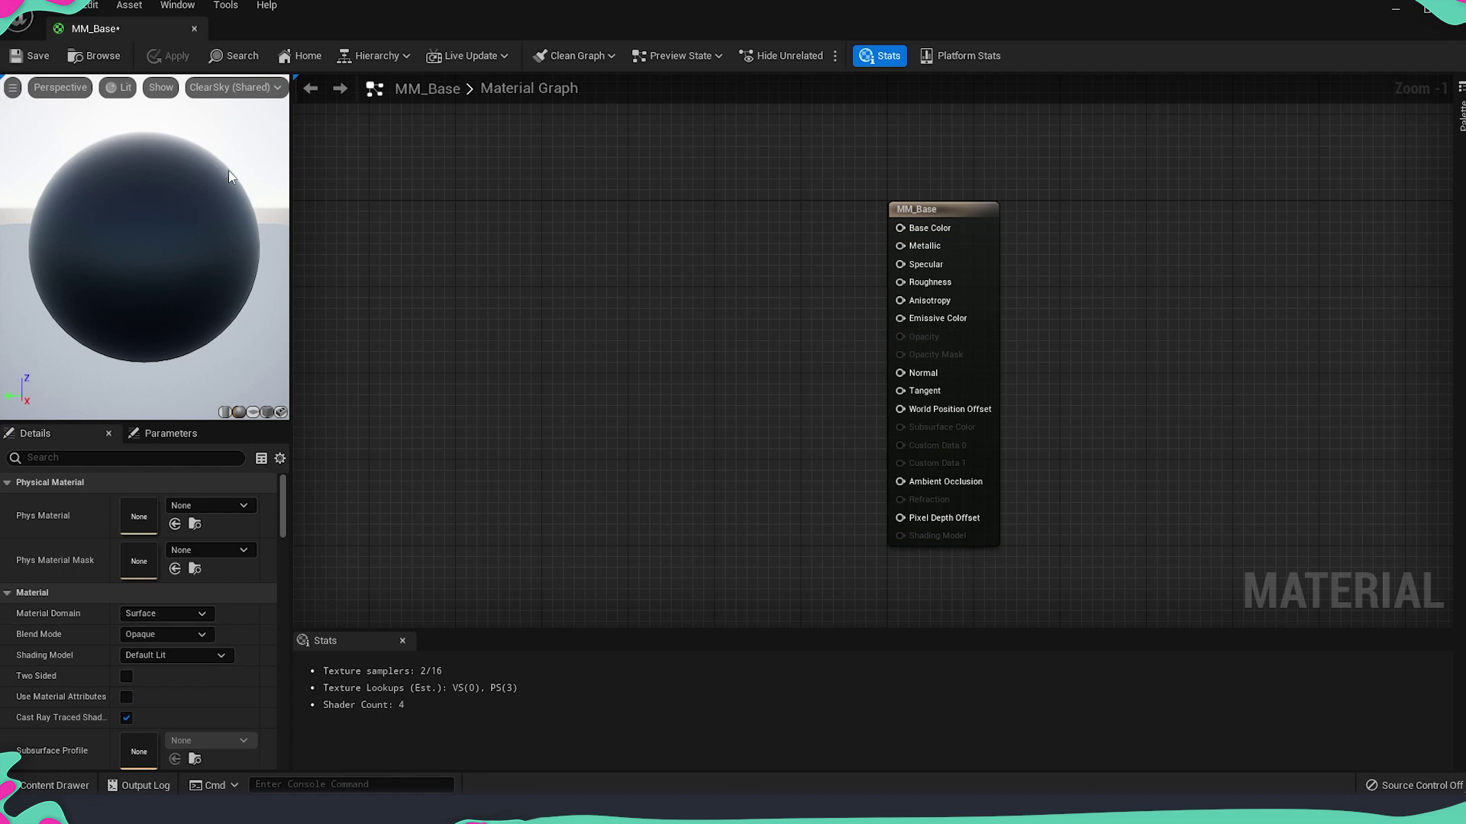
{"action": "left_click_drag", "start_coordinate": [240, 299], "coordinate": [137, 255]}
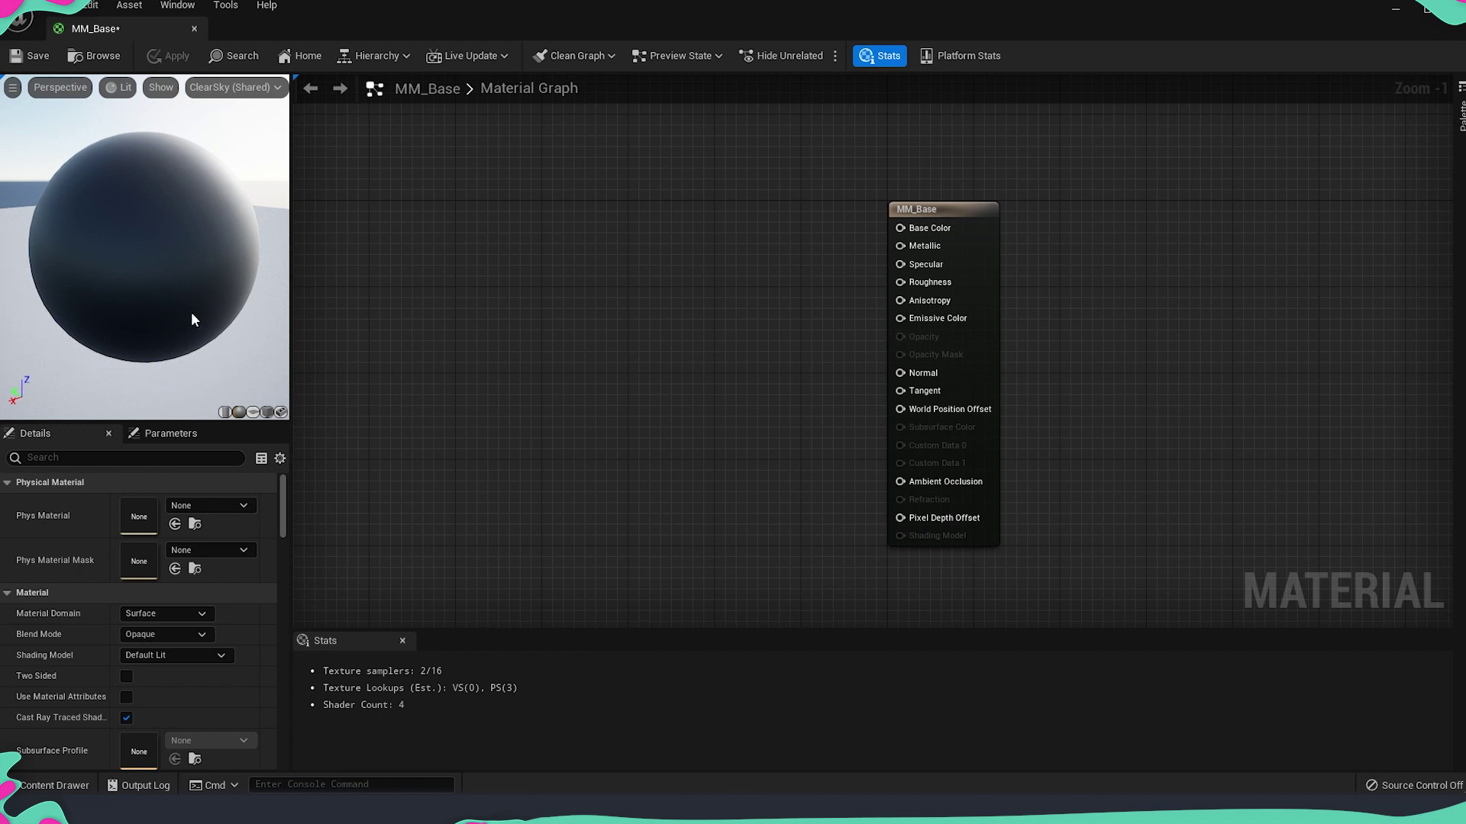
{"action": "left_click_drag", "start_coordinate": [190, 313], "coordinate": [161, 234]}
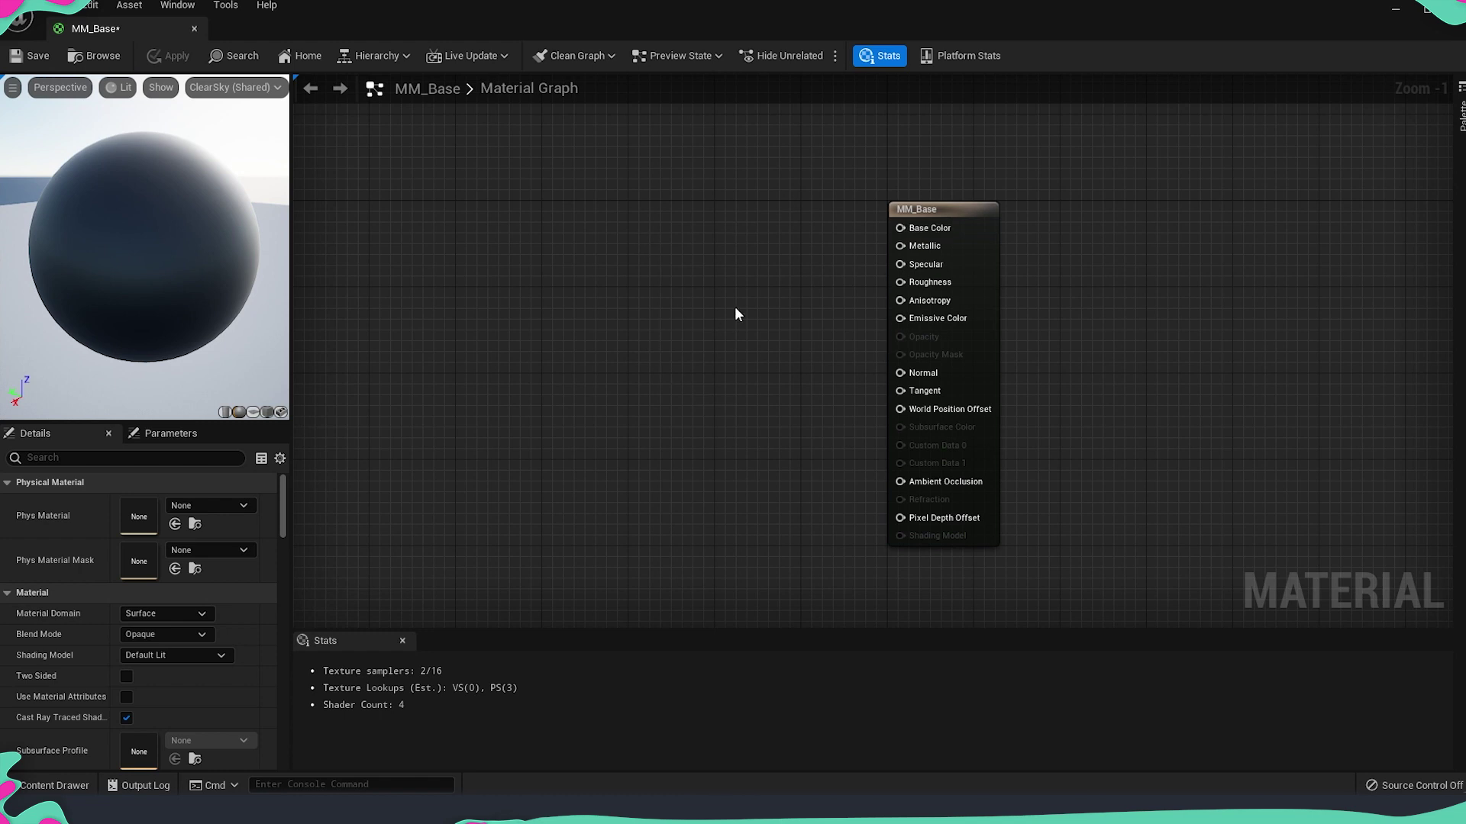
Add a TextureSampleParameter2D node to the material graph and name it BC
{"action": "right_click_drag", "start_coordinate": [737, 313], "coordinate": [801, 342]}
{"action": "right_click", "coordinate": [673, 245]}
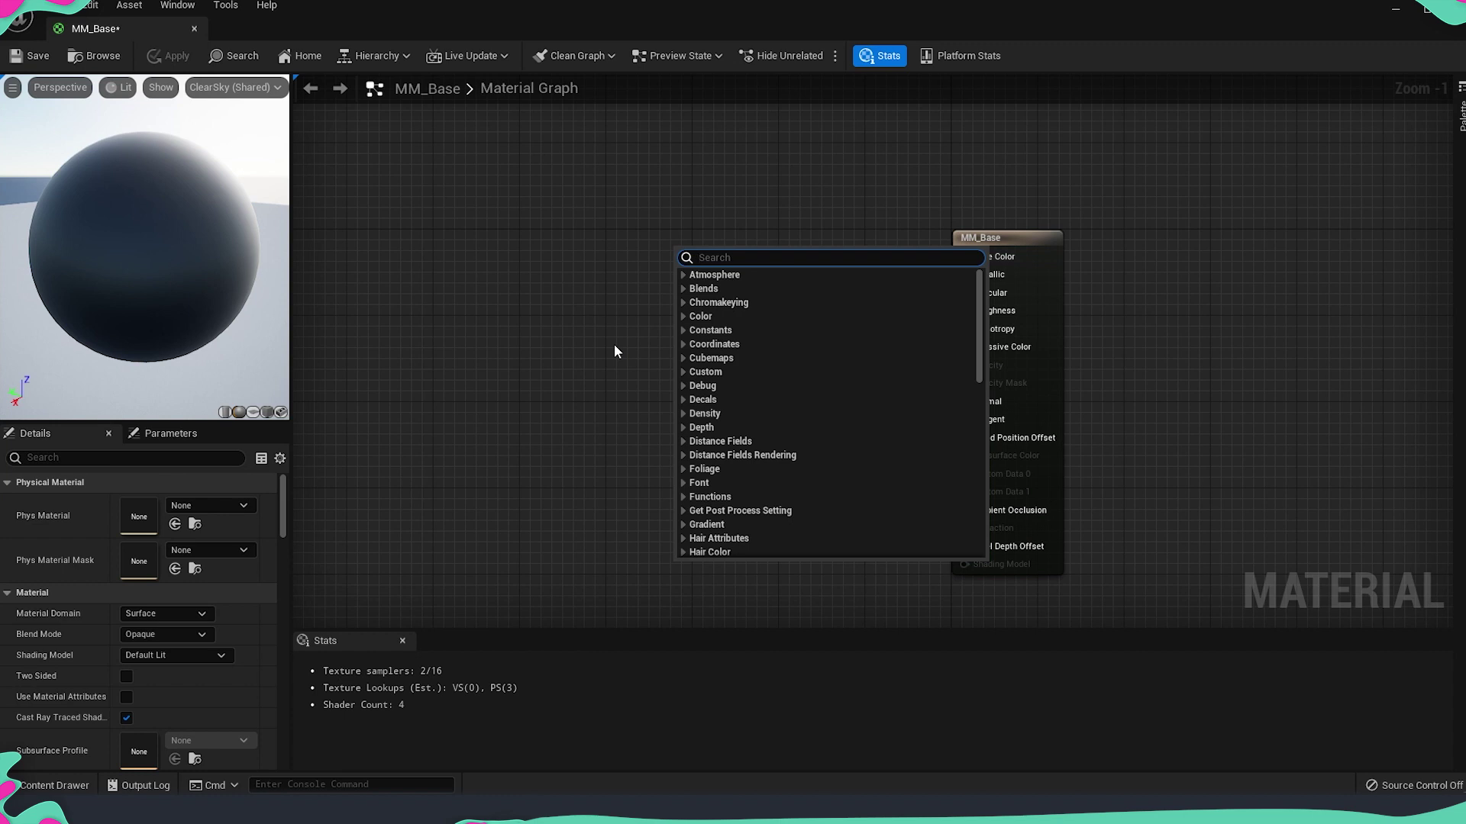
{"action": "scroll", "coordinate": [763, 393], "scroll_direction": "down", "scroll_amount": 3}
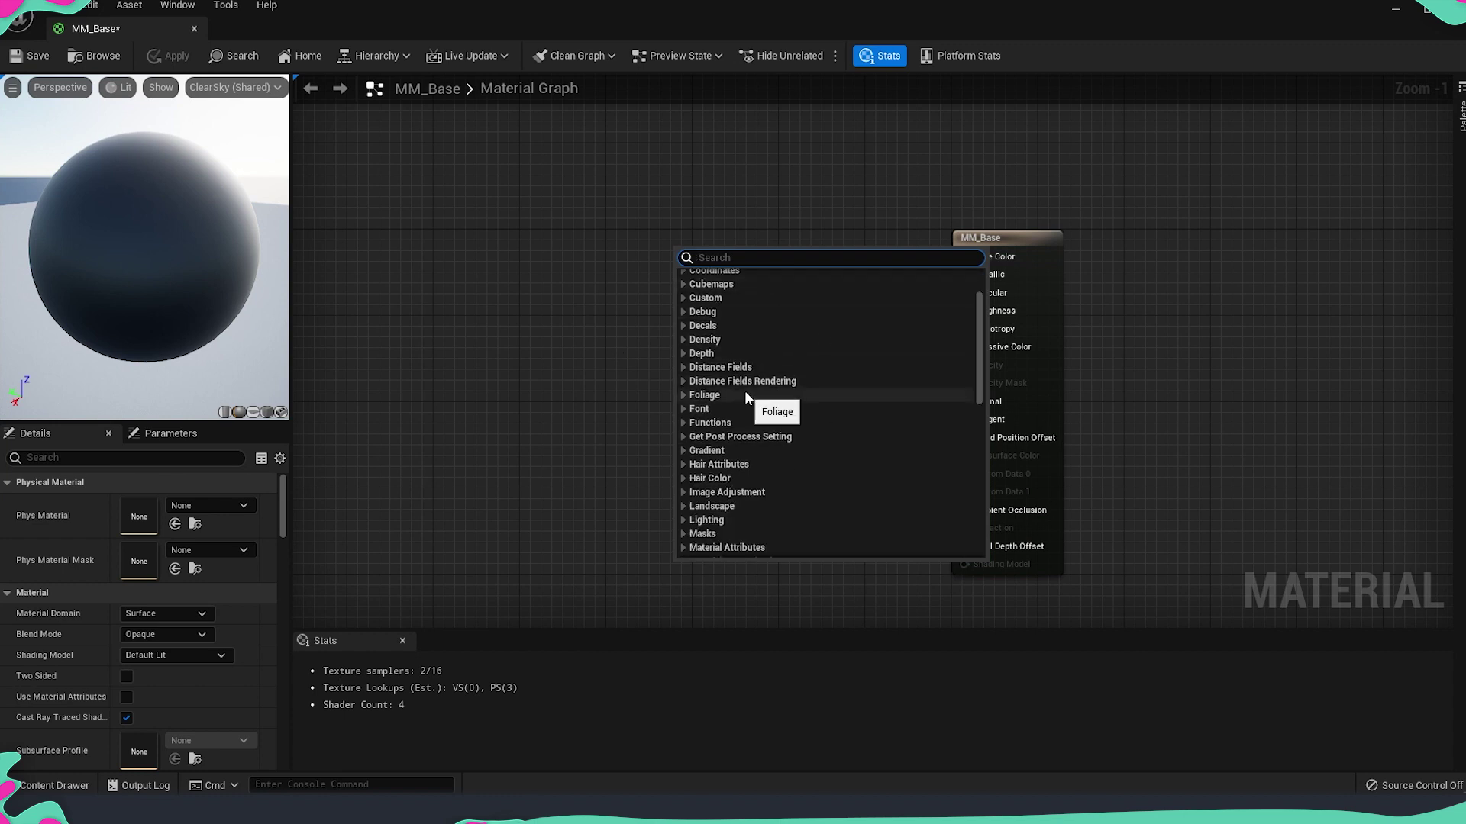
{"action": "scroll", "coordinate": [761, 388], "scroll_direction": "down", "scroll_amount": 5}
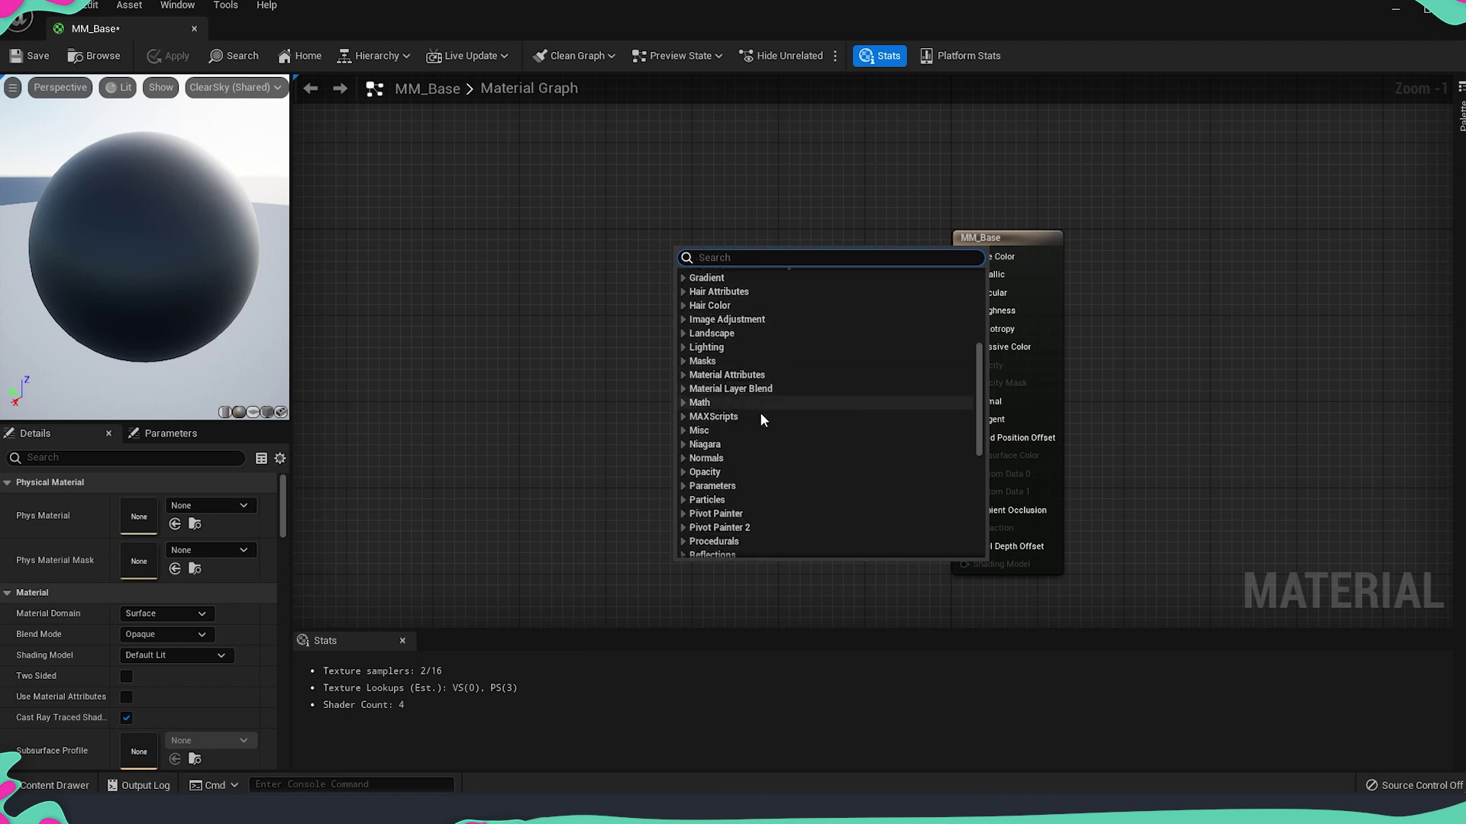
{"action": "left_click", "coordinate": [683, 490]}
{"action": "scroll", "coordinate": [808, 483], "scroll_direction": "down", "scroll_amount": 4}
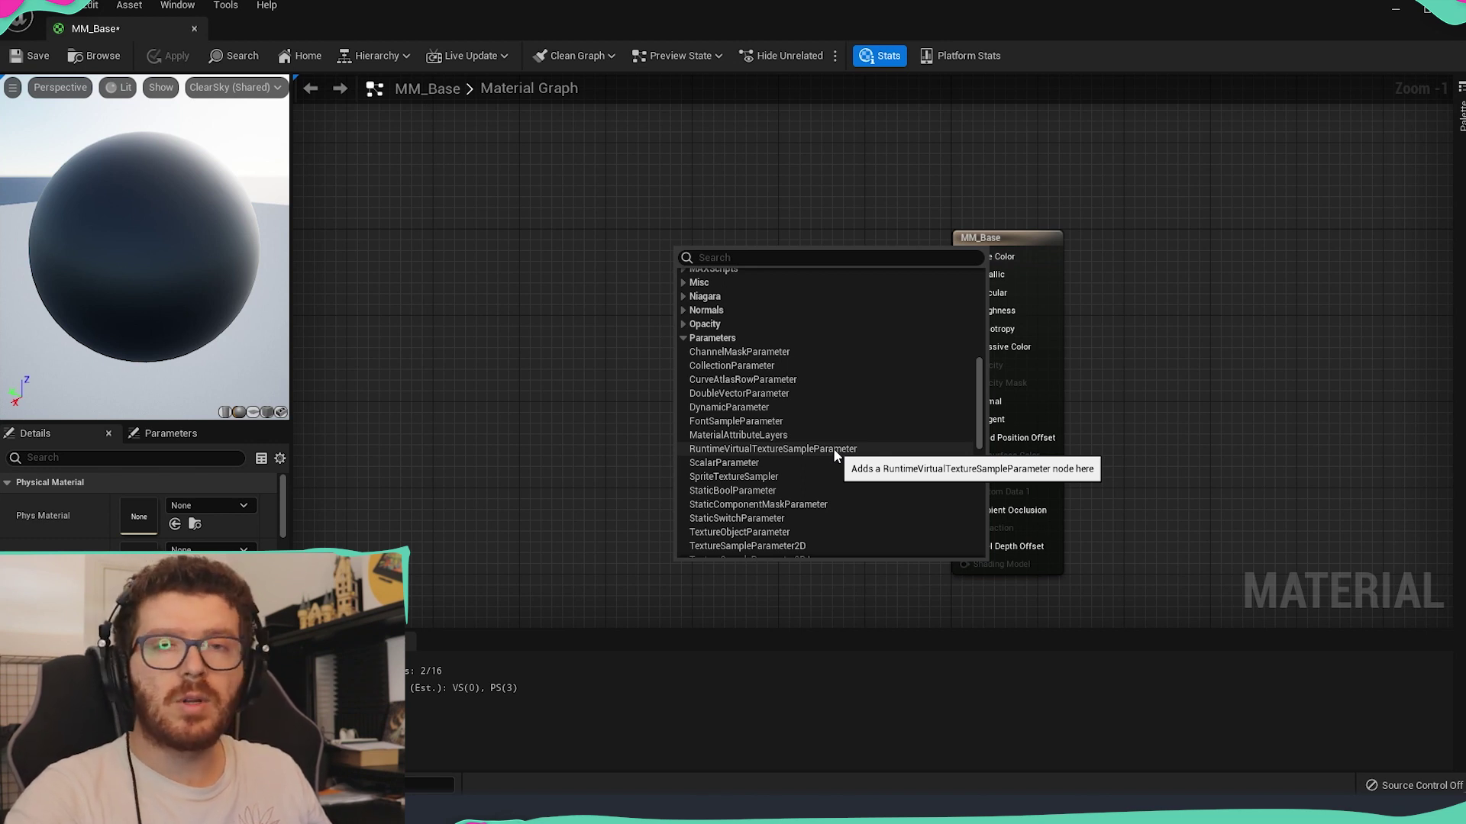
{"action": "scroll", "coordinate": [802, 455], "scroll_direction": "down", "scroll_amount": 3}
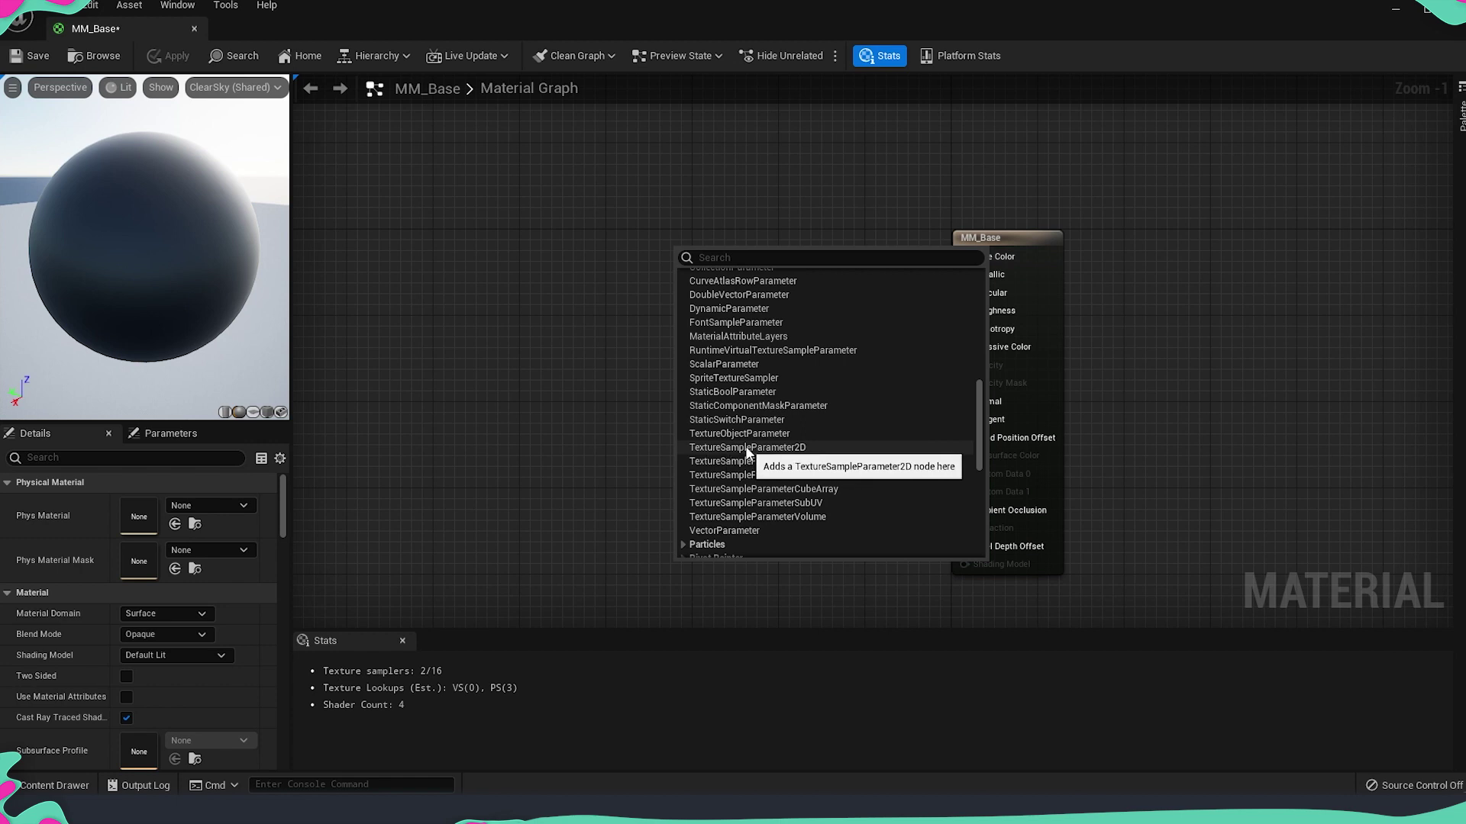
{"action": "left_click", "coordinate": [797, 448]}
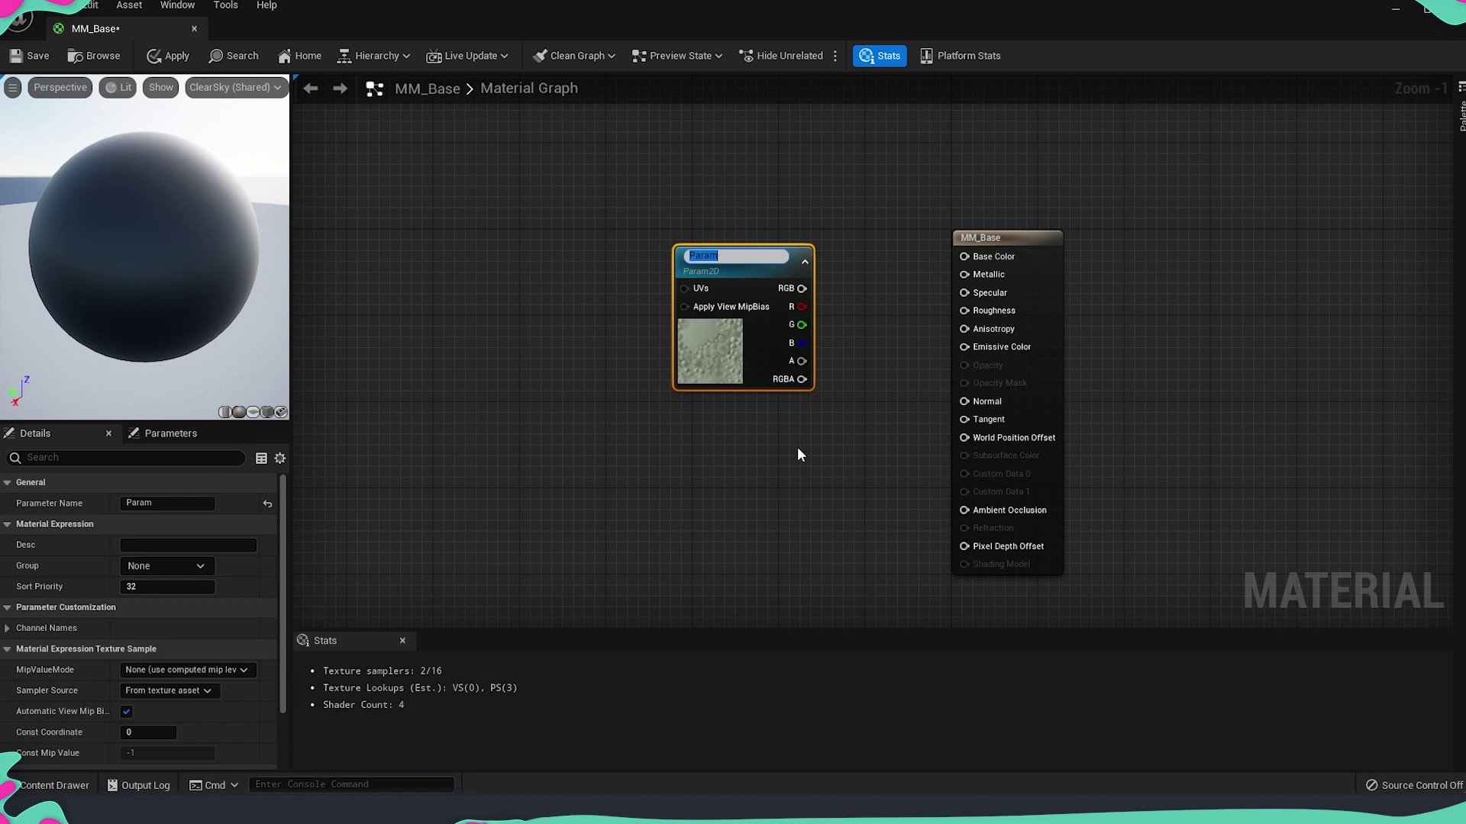
{"action": "type", "text": "BS"}
{"action": "key", "text": "Return"}
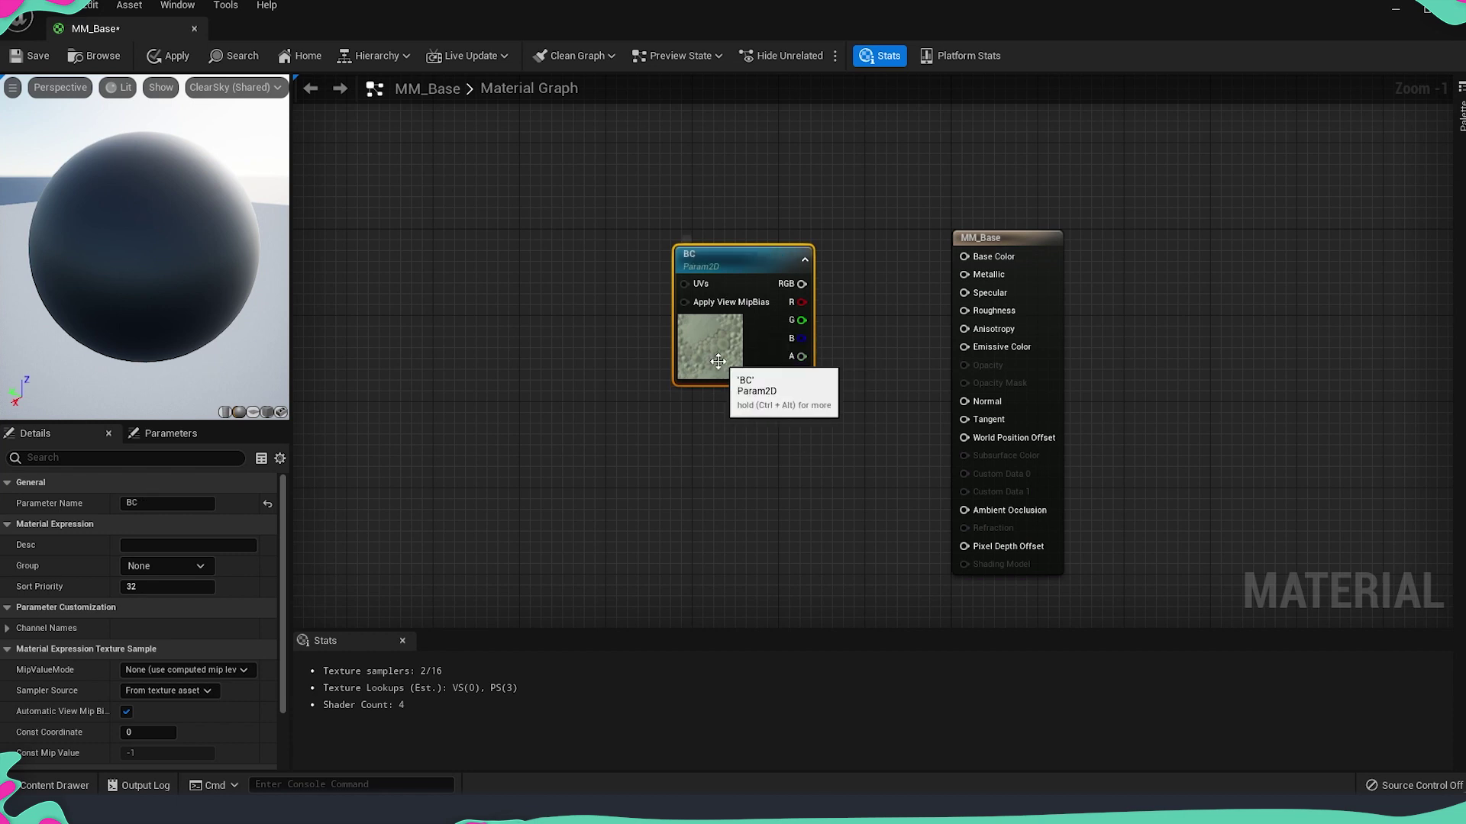
Connect the BC texture parameter's RGB output to the material's Base Color and line the node up with that input
{"action": "left_click_drag", "start_coordinate": [719, 364], "coordinate": [662, 347]}
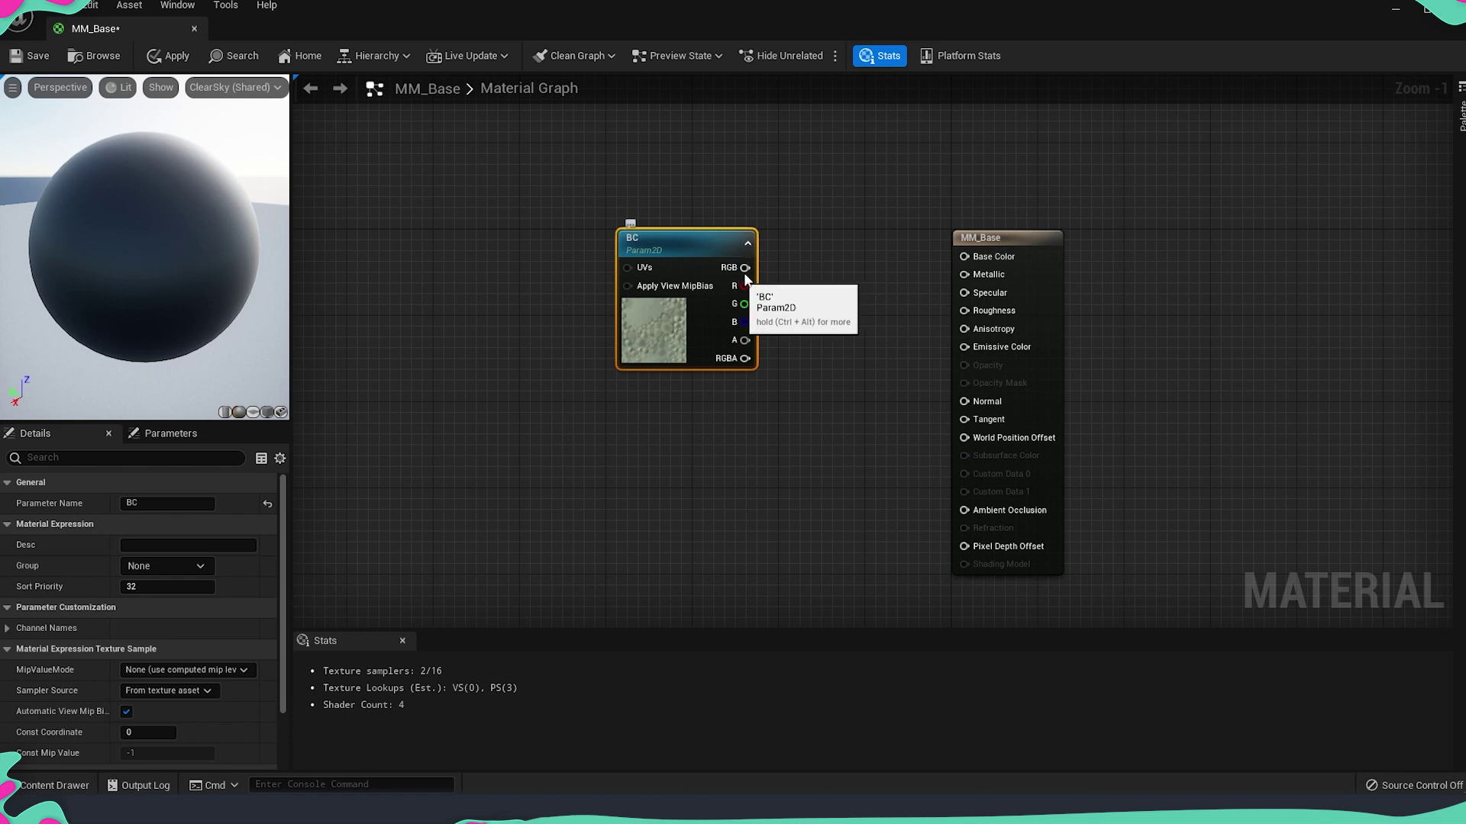
{"action": "left_click_drag", "start_coordinate": [745, 268], "coordinate": [964, 257]}
{"action": "left_click_drag", "start_coordinate": [668, 327], "coordinate": [647, 317]}
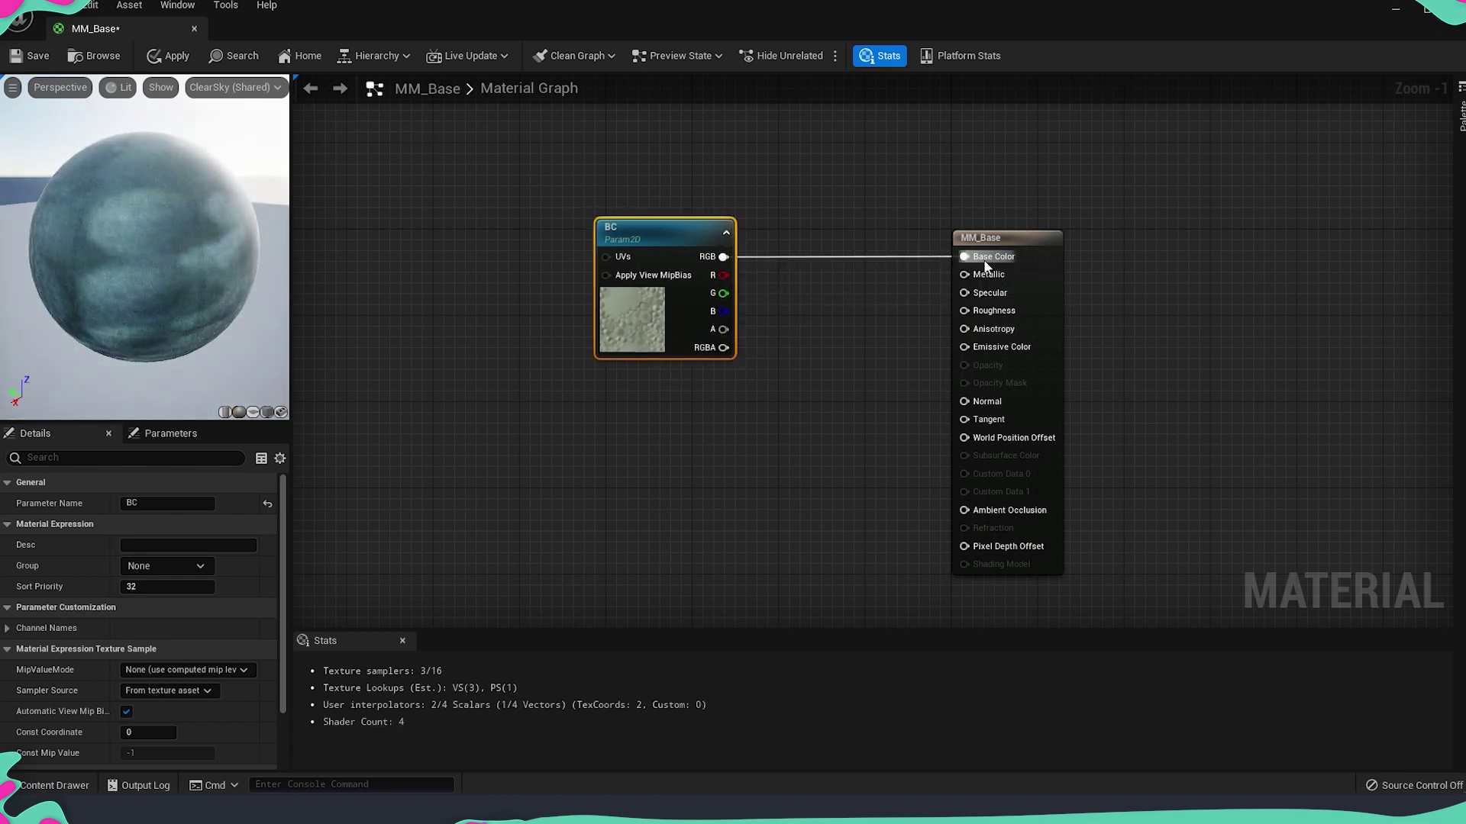
Duplicate the BC texture parameter node and place the copy directly below the original
{"action": "right_click_drag", "start_coordinate": [656, 432], "coordinate": [700, 418]}
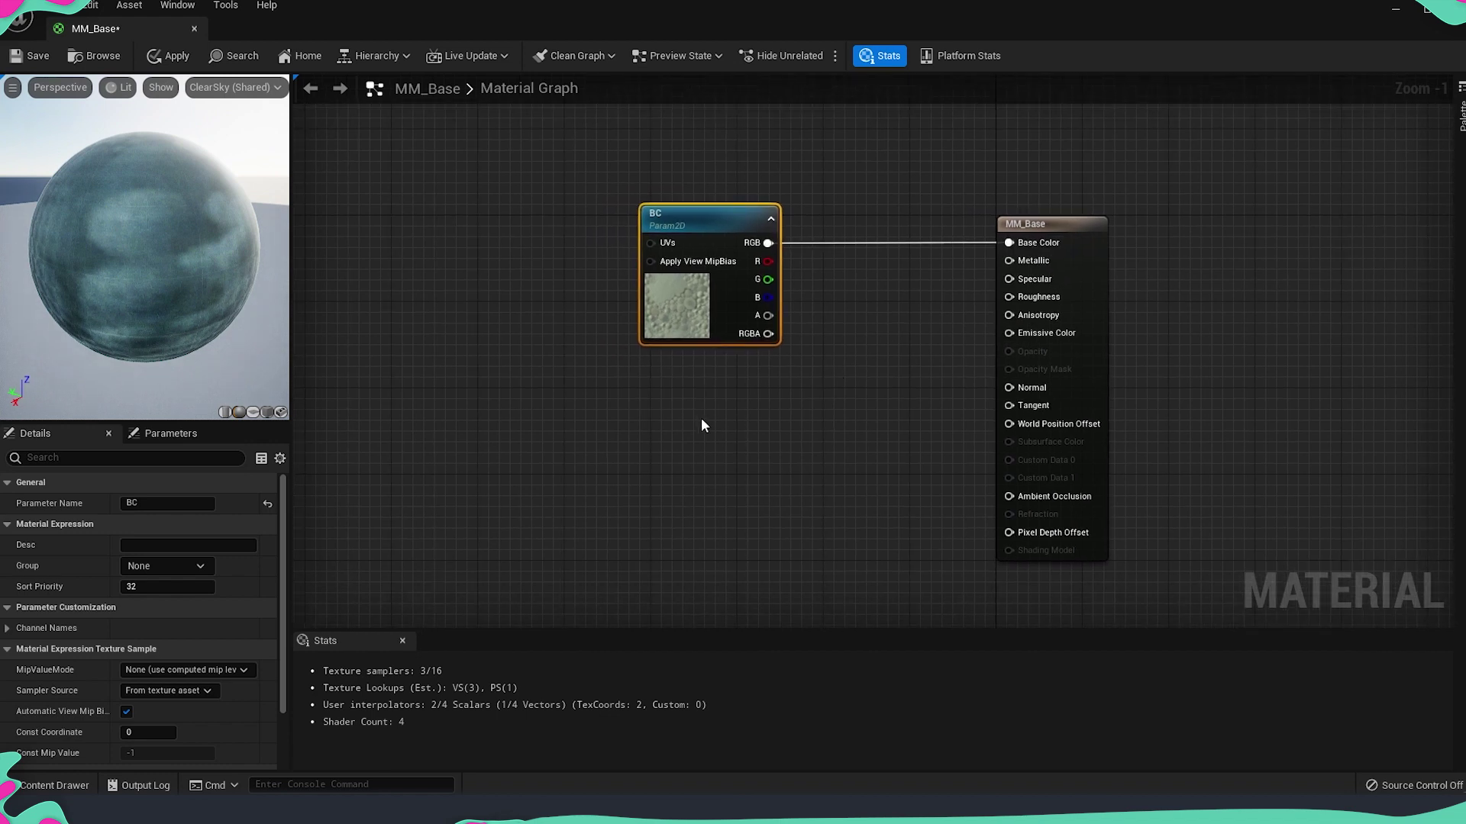
{"action": "left_click", "coordinate": [701, 418]}
{"action": "left_click", "coordinate": [655, 331]}
{"action": "key", "text": "ctrl+d"}
{"action": "left_click_drag", "start_coordinate": [724, 495], "coordinate": [690, 456]}
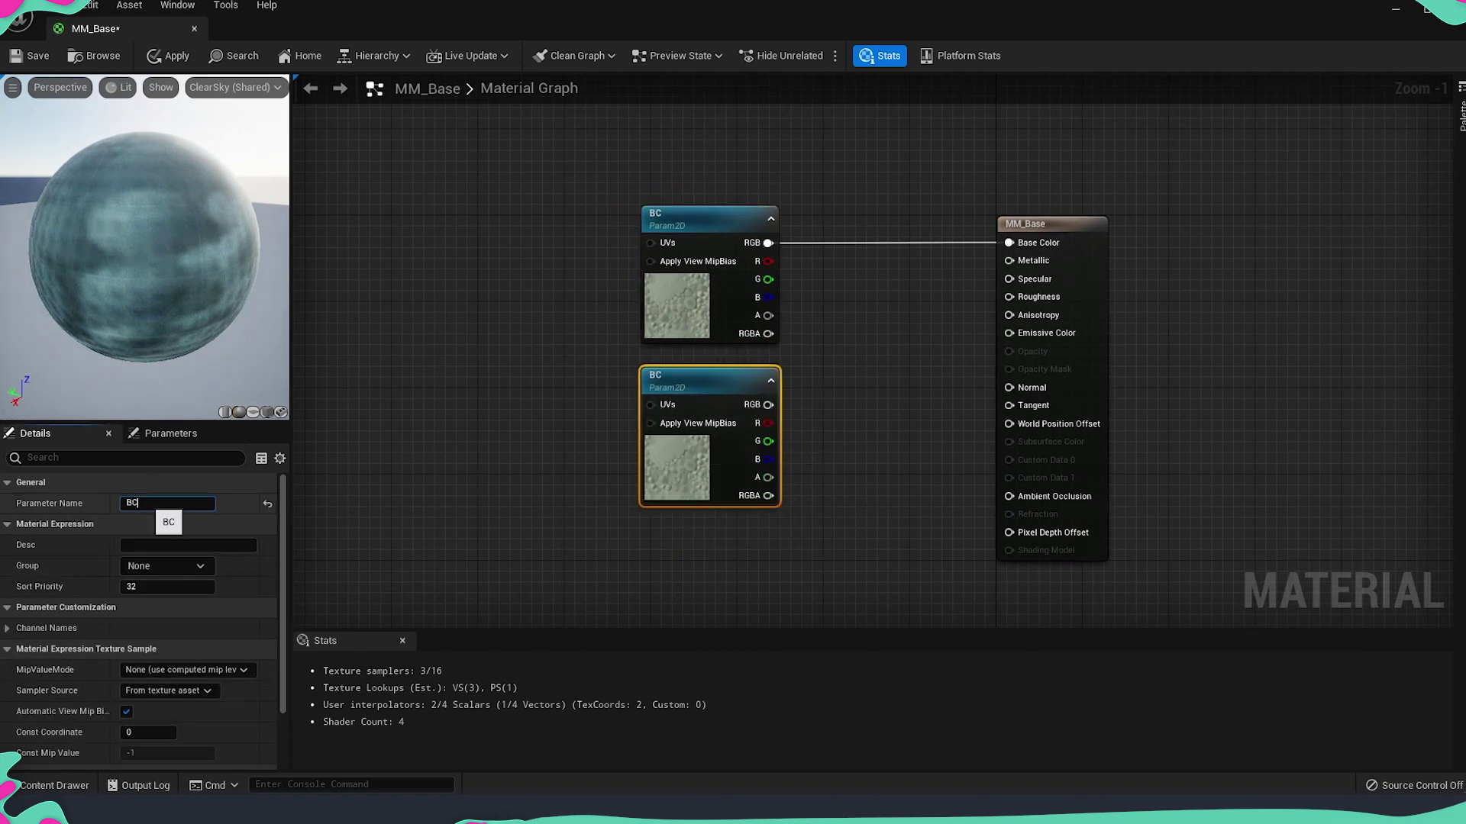
Rename the duplicated texture parameter to Normal and move it further down, leaving room for other nodes beneath BC
{"action": "left_click", "coordinate": [175, 503]}
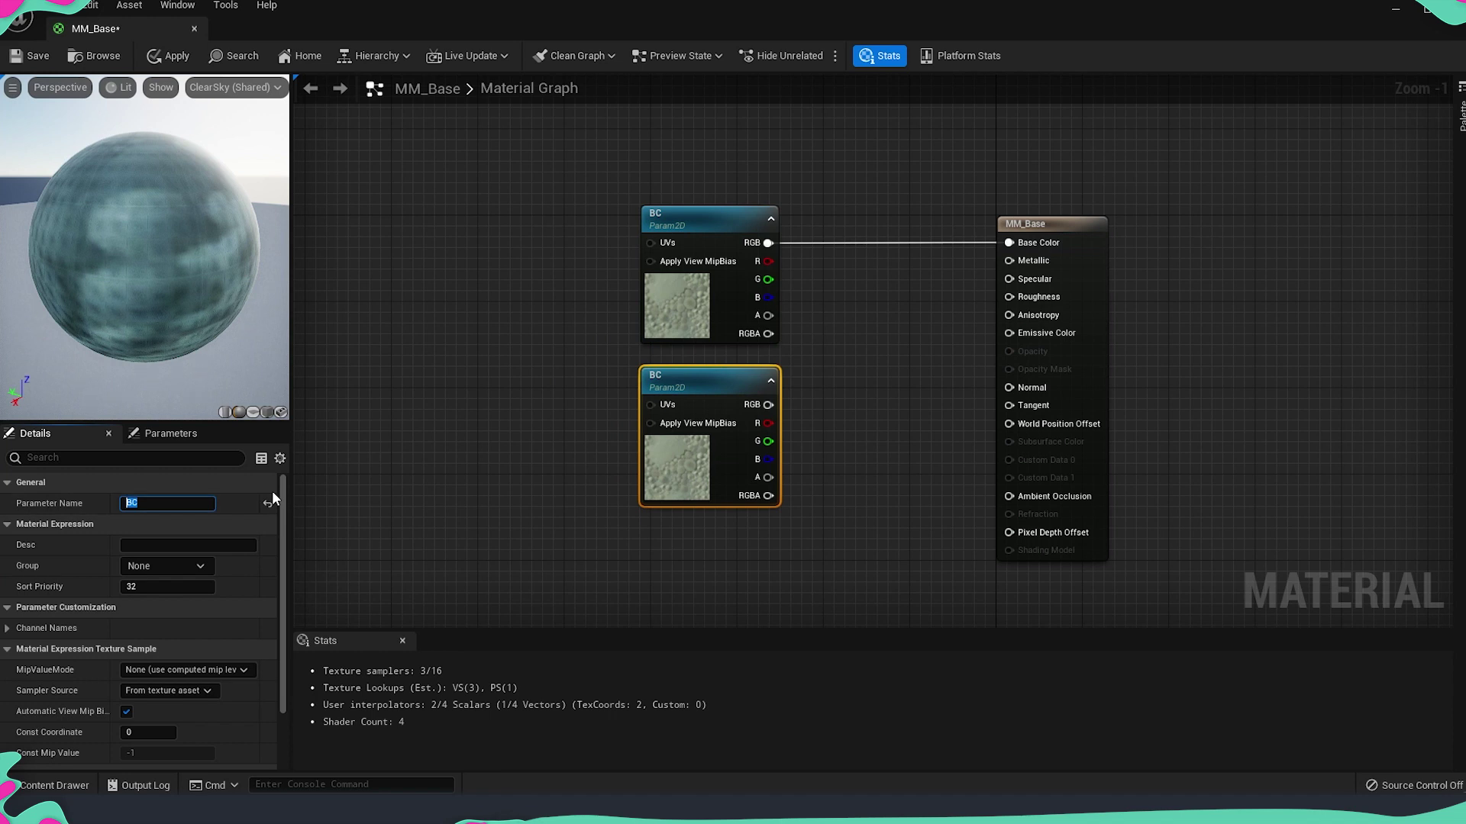
{"action": "type", "text": "R"}
{"action": "type", "text": "Normal"}
{"action": "key", "text": "Return"}
{"action": "left_click_drag", "start_coordinate": [691, 472], "coordinate": [693, 569]}
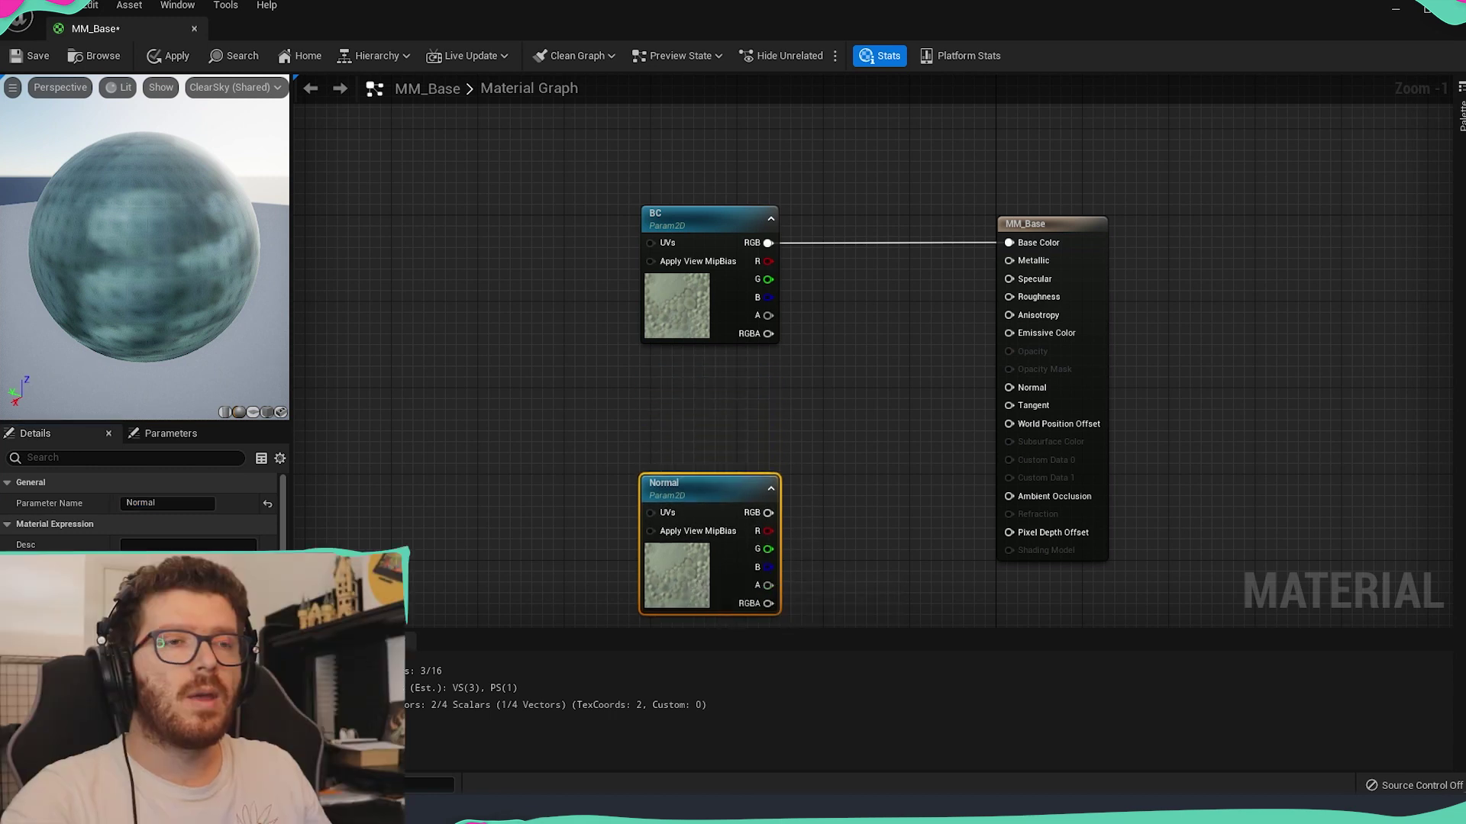
{"action": "right_click_drag", "start_coordinate": [693, 569], "coordinate": [671, 474]}
{"action": "mouse_move", "coordinate": [671, 475]}
{"action": "left_mouse_down"}
{"action": "mouse_move", "coordinate": [666, 504]}
{"action": "mouse_move", "coordinate": [666, 478]}
{"action": "left_mouse_up"}
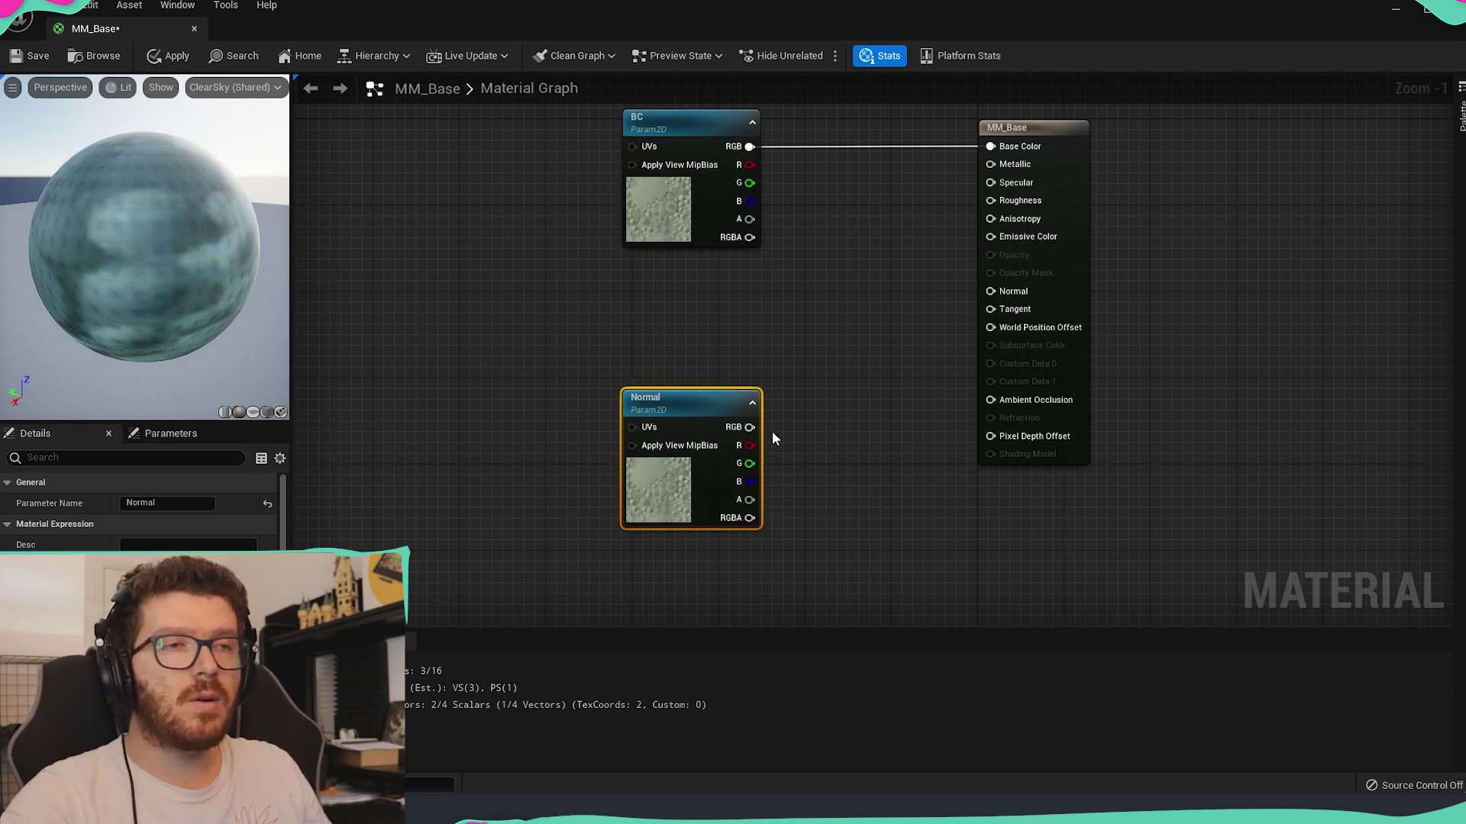
{"action": "right_click_drag", "start_coordinate": [809, 434], "coordinate": [806, 443]}
{"action": "left_click_drag", "start_coordinate": [667, 481], "coordinate": [661, 547]}
Duplicate the Normal texture parameter, place the copy between BC and Normal, and name it Roughness
{"action": "key", "text": "ctrl+d"}
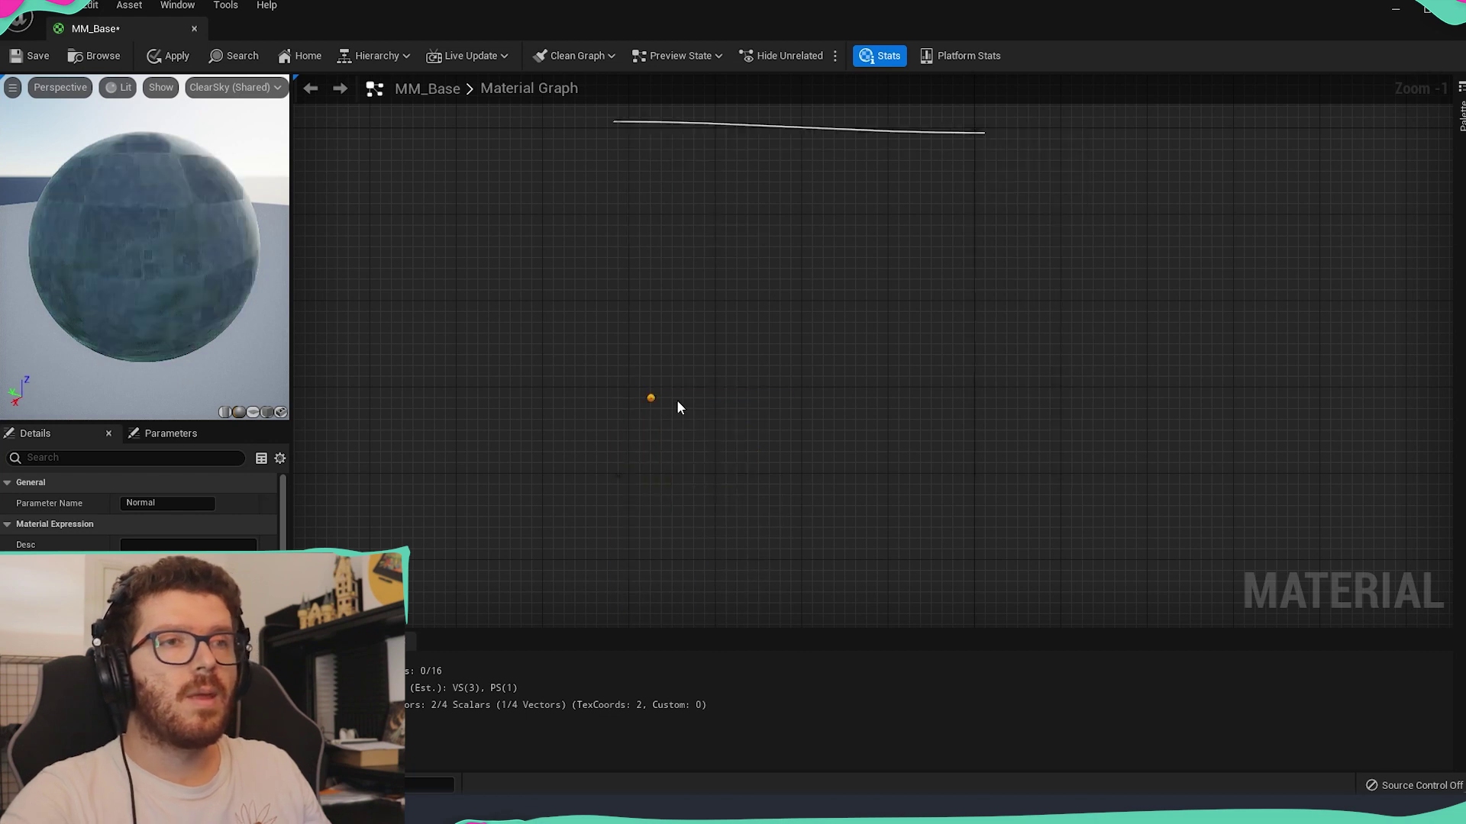
{"action": "left_click_drag", "start_coordinate": [722, 403], "coordinate": [684, 328]}
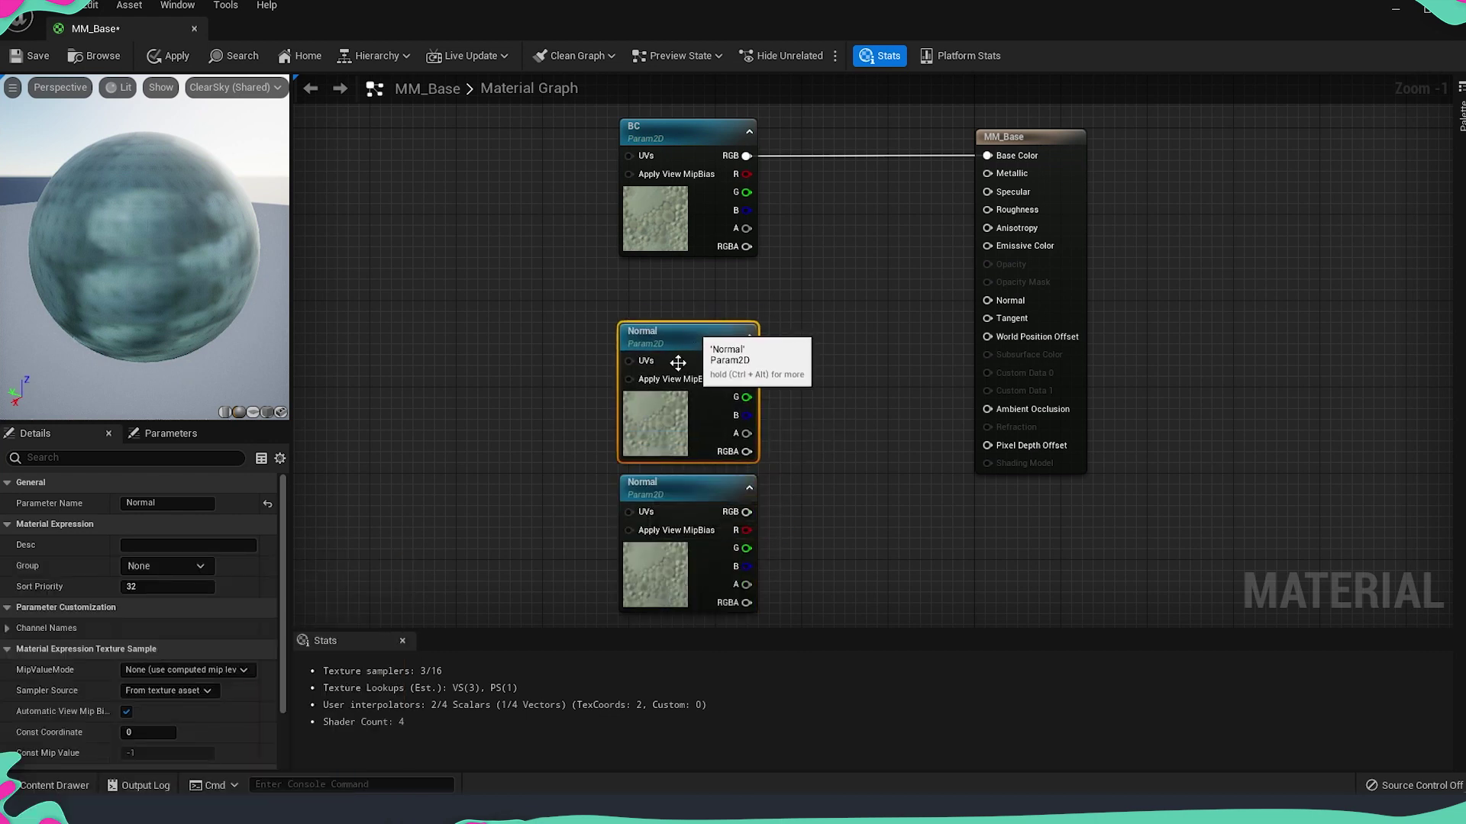
{"action": "left_click", "coordinate": [176, 503]}
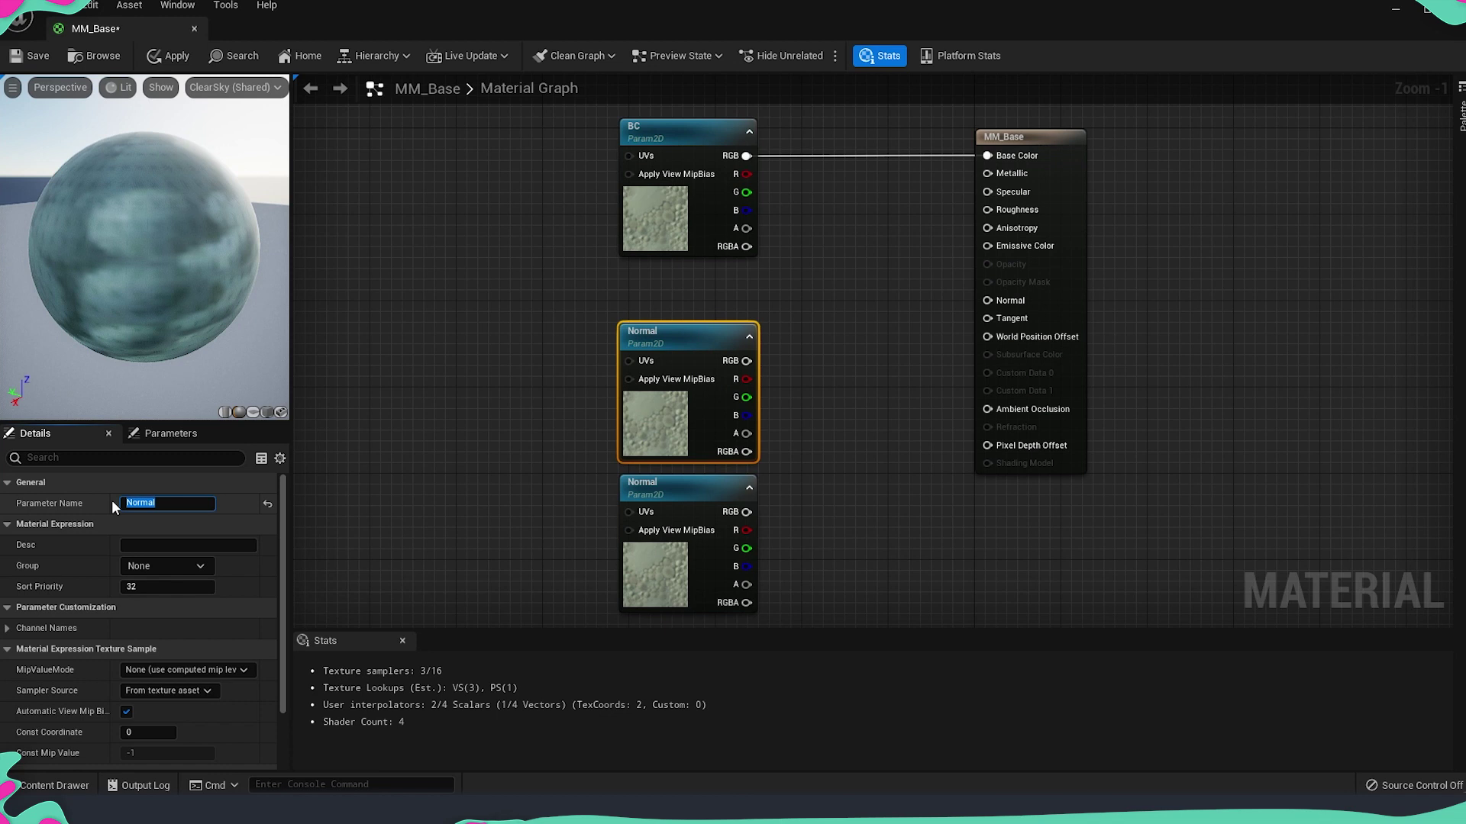
{"action": "type", "text": "Roughness"}
{"action": "key", "text": "Return"}
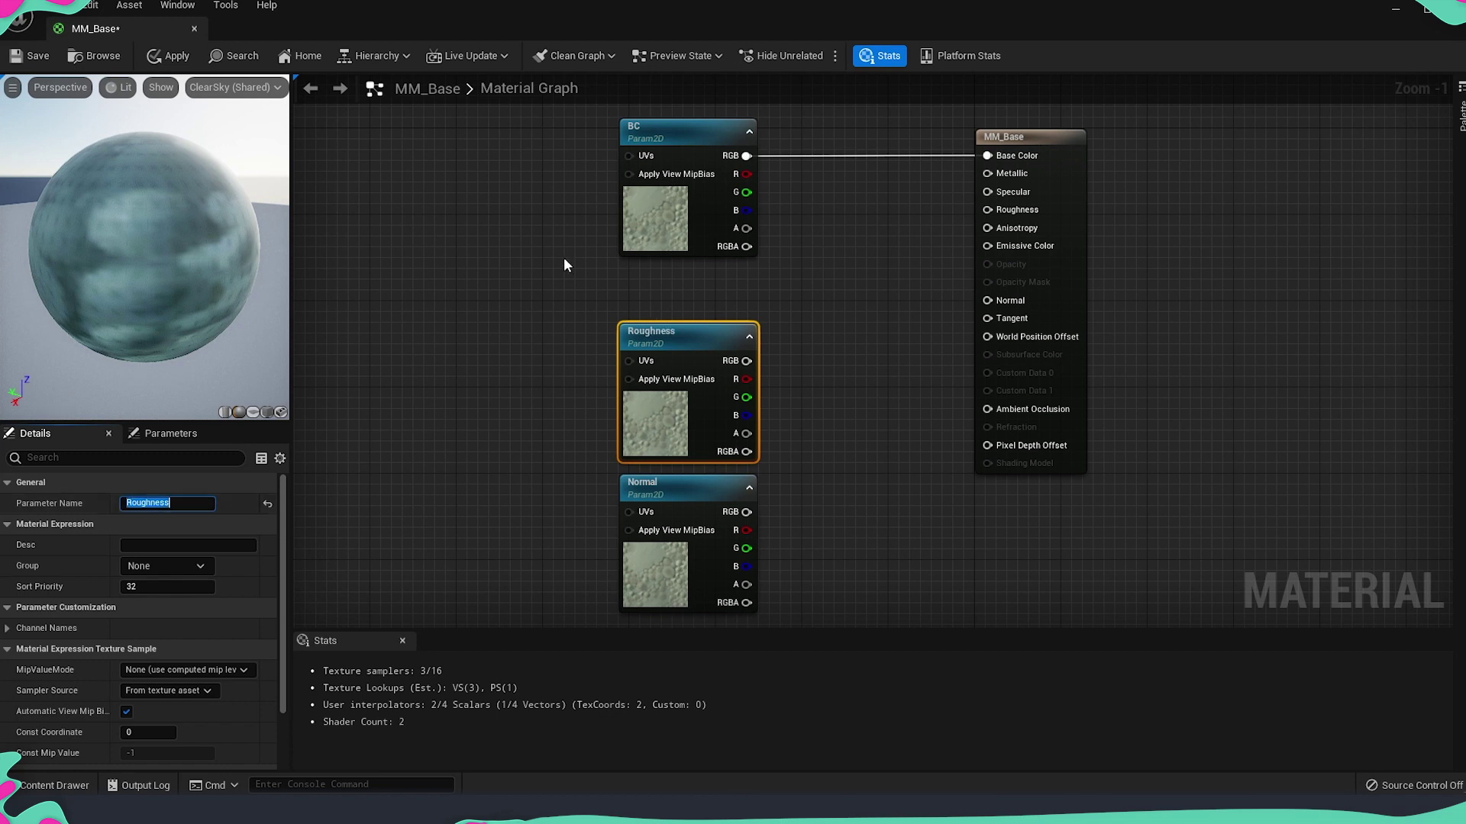
Duplicate the Roughness texture parameter, place the copy beside the original, and name it Metalic
{"action": "key", "text": "ctrl+d"}
{"action": "left_click_drag", "start_coordinate": [580, 382], "coordinate": [484, 323]}
{"action": "left_click", "coordinate": [162, 502]}
{"action": "type", "text": "S"}
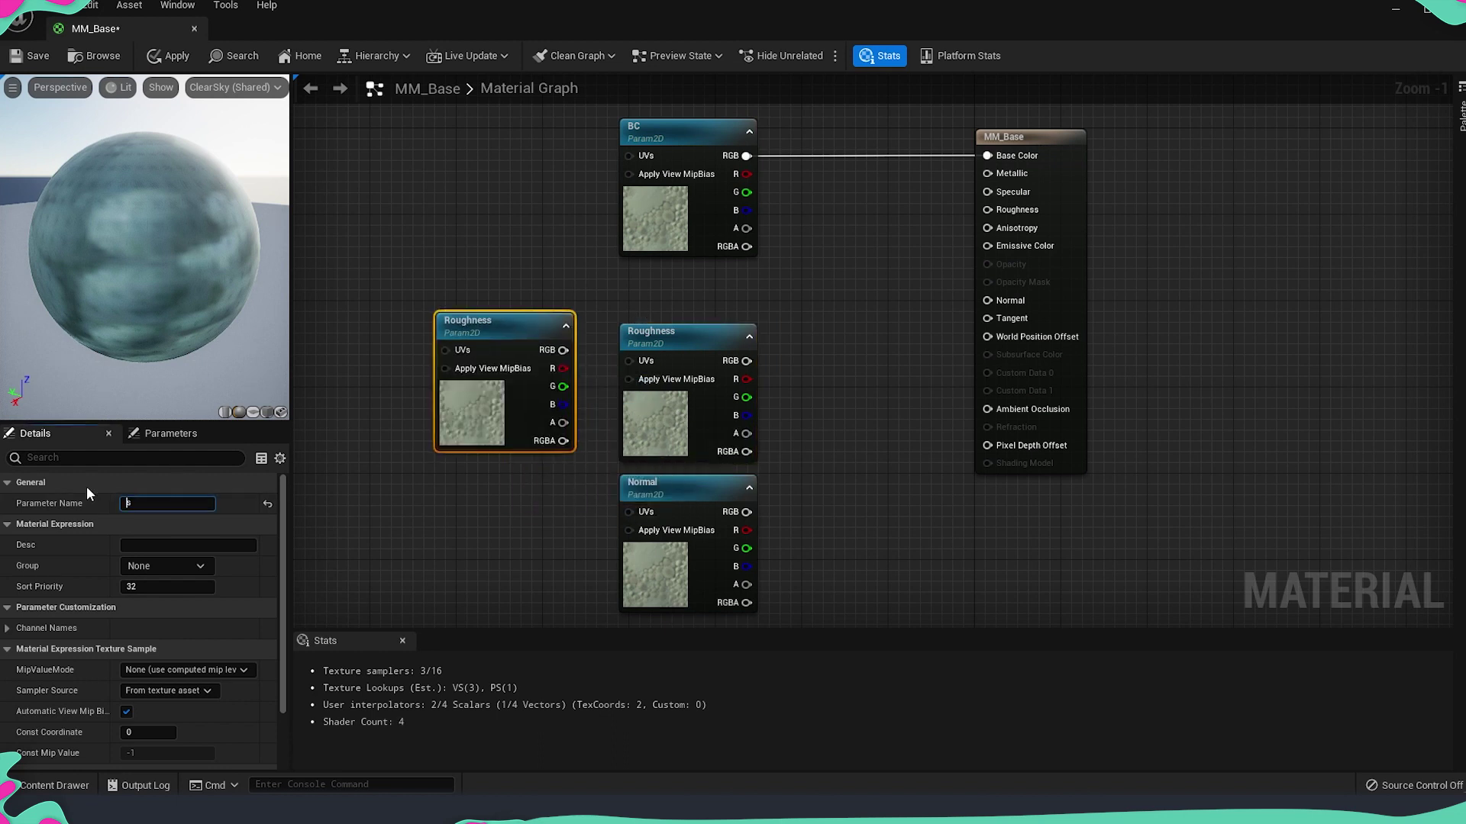
{"action": "type", "text": "etalic"}
{"action": "key", "text": "Return"}
Arrange the texture parameters in one column by raising BC and placing Metalic between BC and Roughness
{"action": "scroll", "coordinate": [621, 313], "scroll_direction": "down", "scroll_amount": 2}
{"action": "left_click_drag", "start_coordinate": [666, 258], "coordinate": [665, 182]}
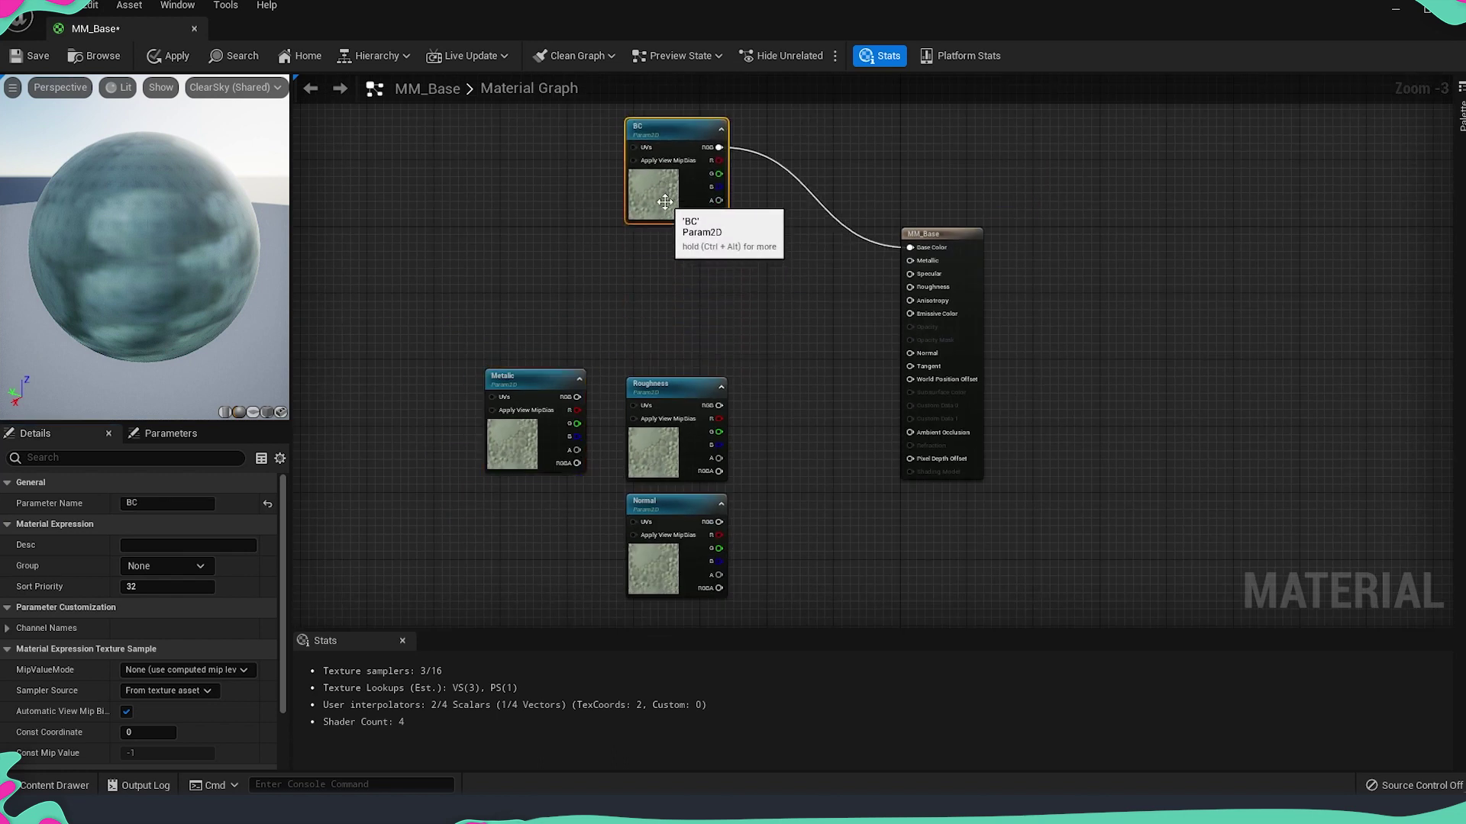
{"action": "left_click_drag", "start_coordinate": [537, 444], "coordinate": [677, 332]}
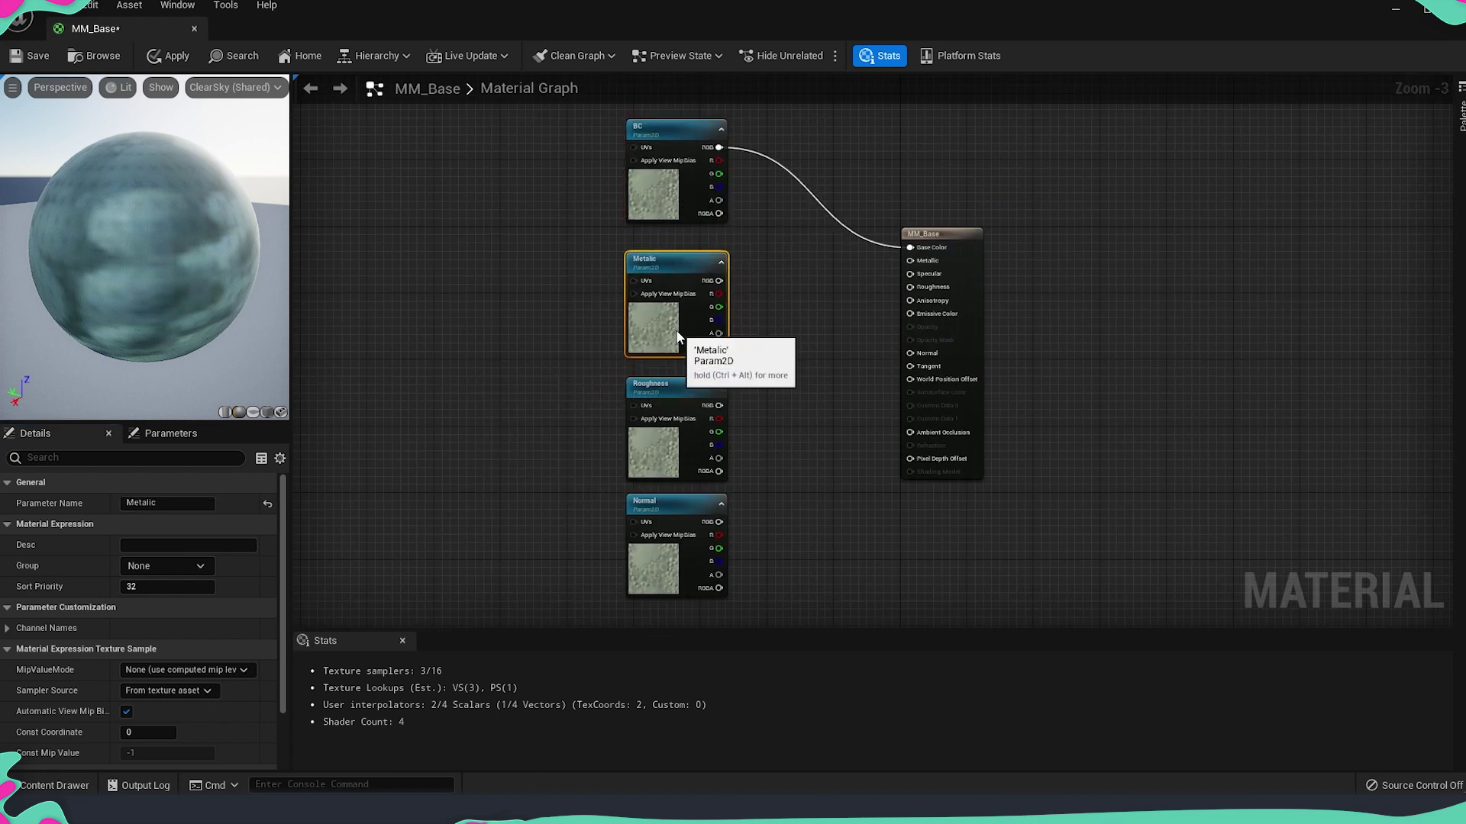
{"action": "left_click", "coordinate": [547, 407]}
{"action": "right_click_drag", "start_coordinate": [546, 407], "coordinate": [534, 424]}
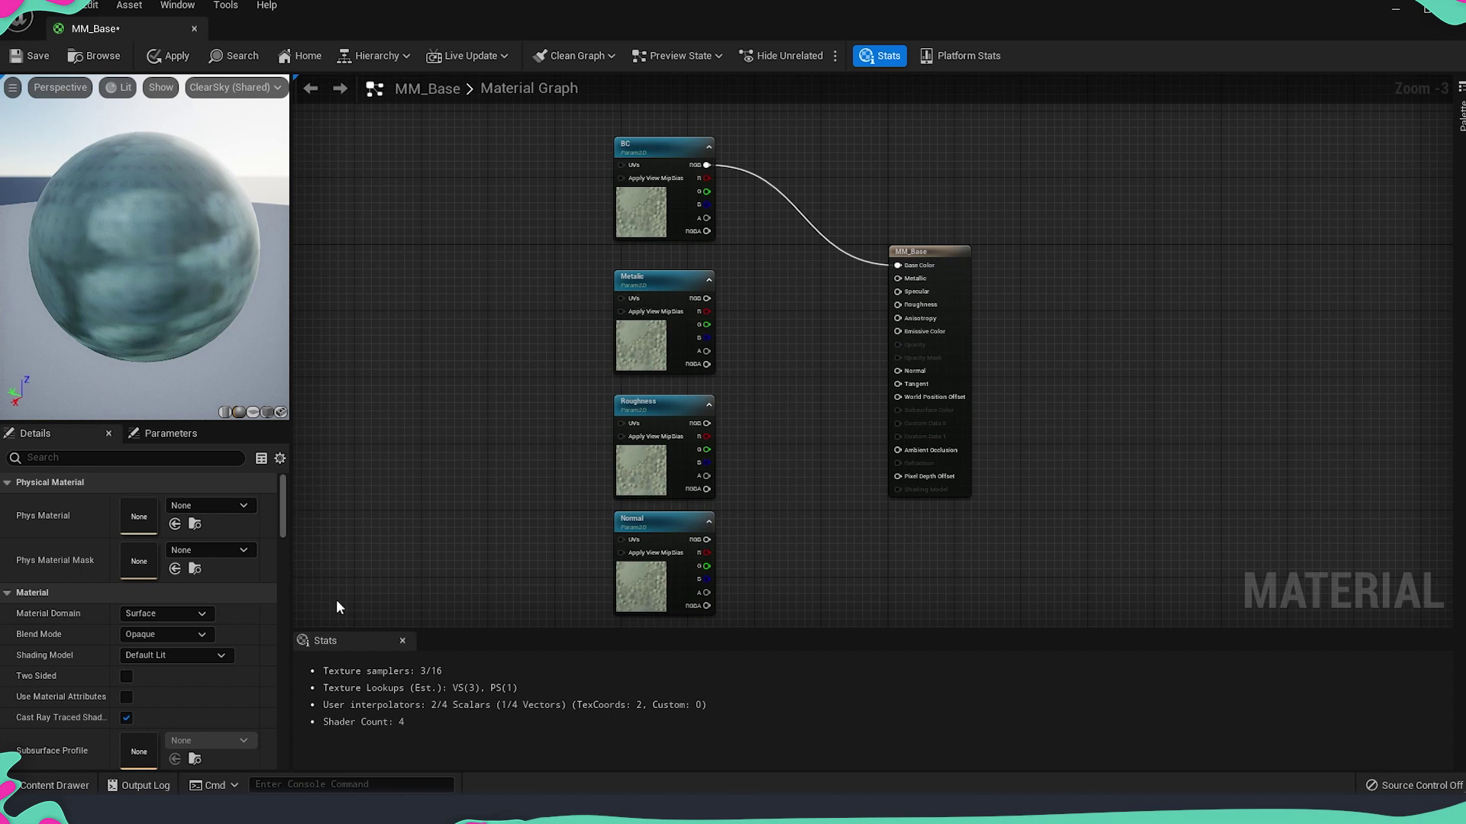
{"action": "right_click_drag", "start_coordinate": [514, 448], "coordinate": [573, 466]}
Assign the AKIMP20_D1_460 texture from the Textures folder to the BC parameter and check it on the preview sphere
{"action": "key", "text": "ctrl+space"}
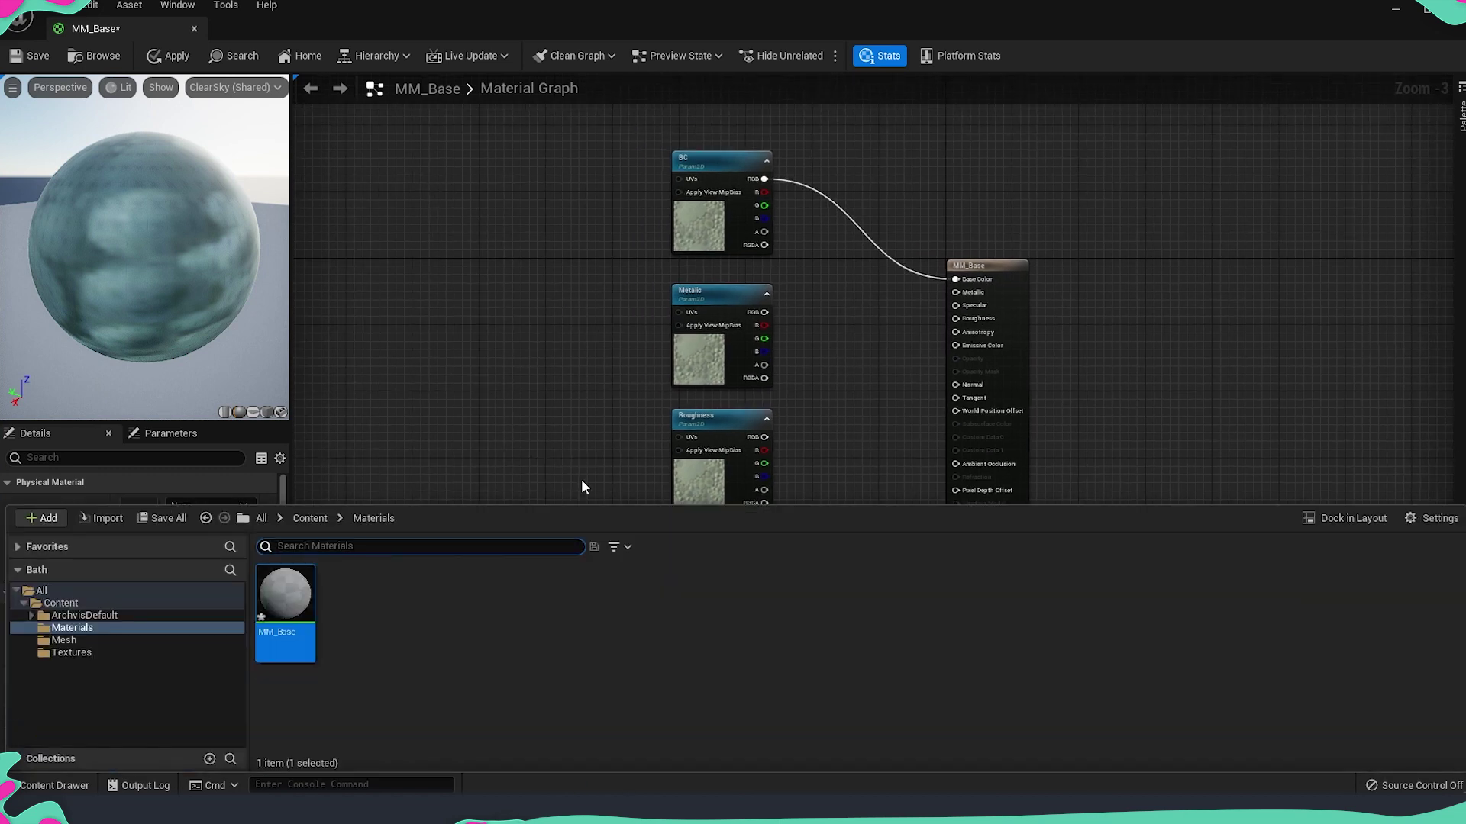
{"action": "left_click", "coordinate": [697, 232]}
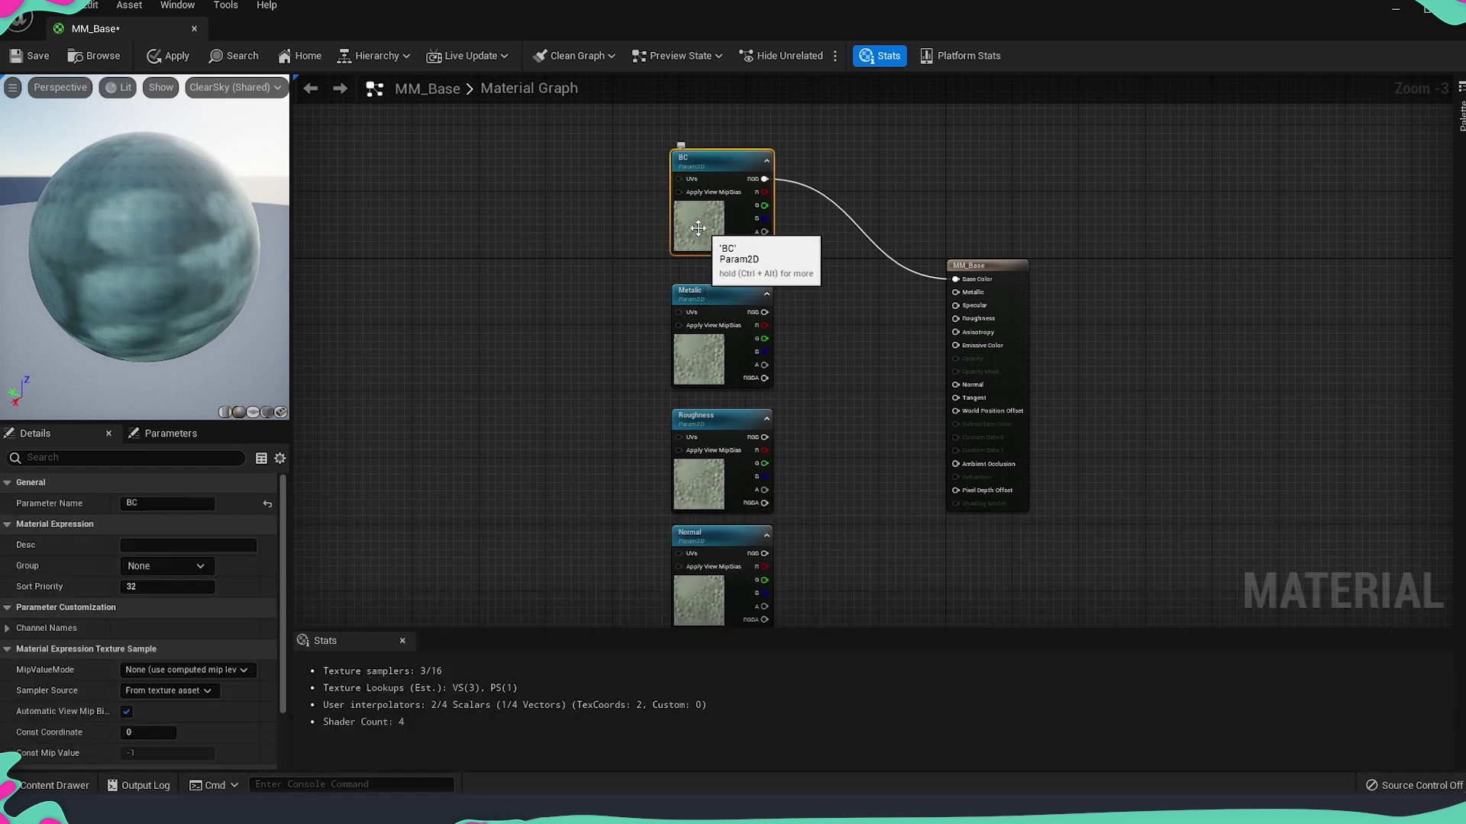
{"action": "key", "text": "ctrl+space"}
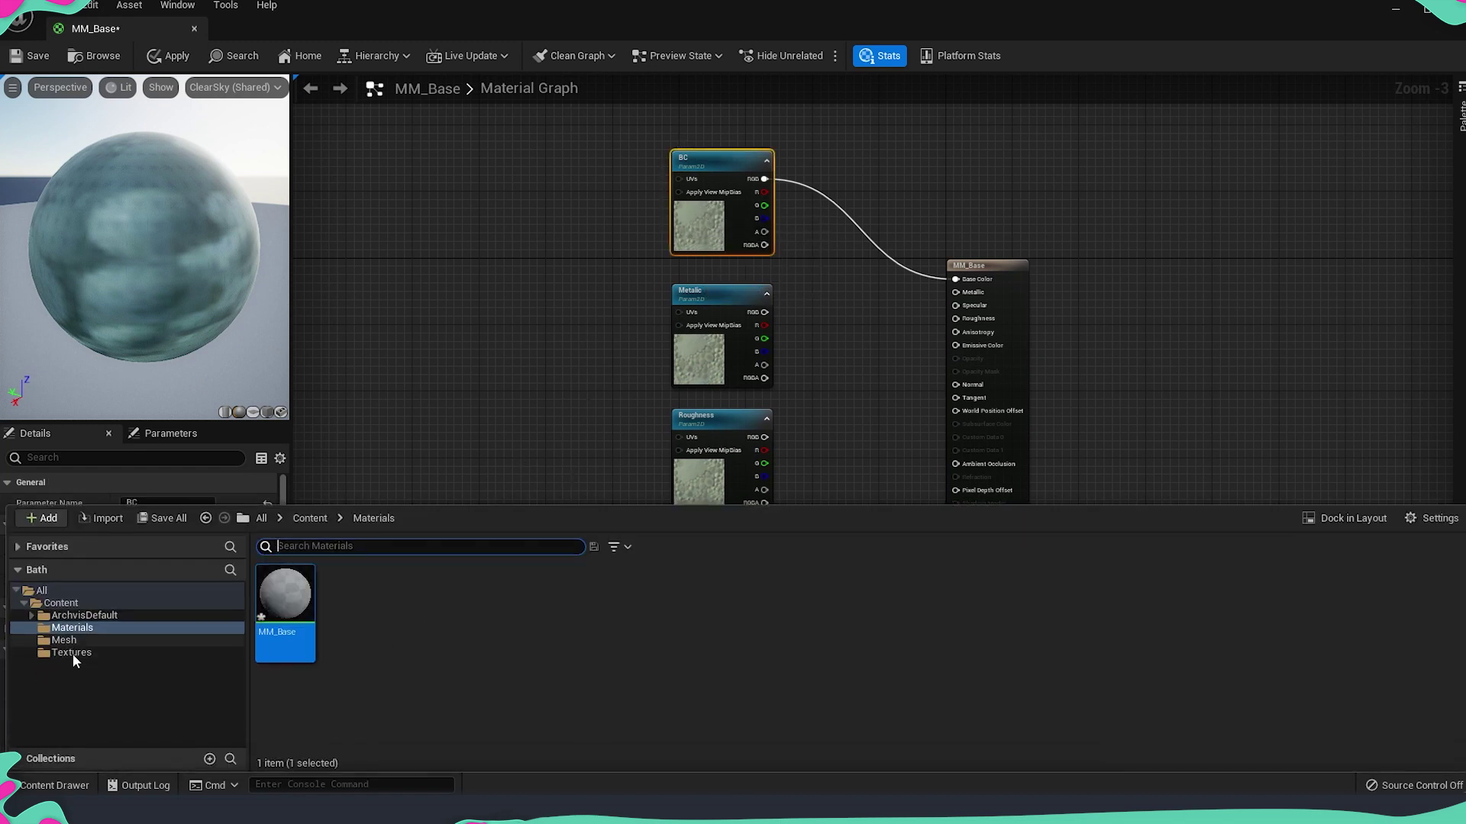
{"action": "left_click", "coordinate": [72, 654]}
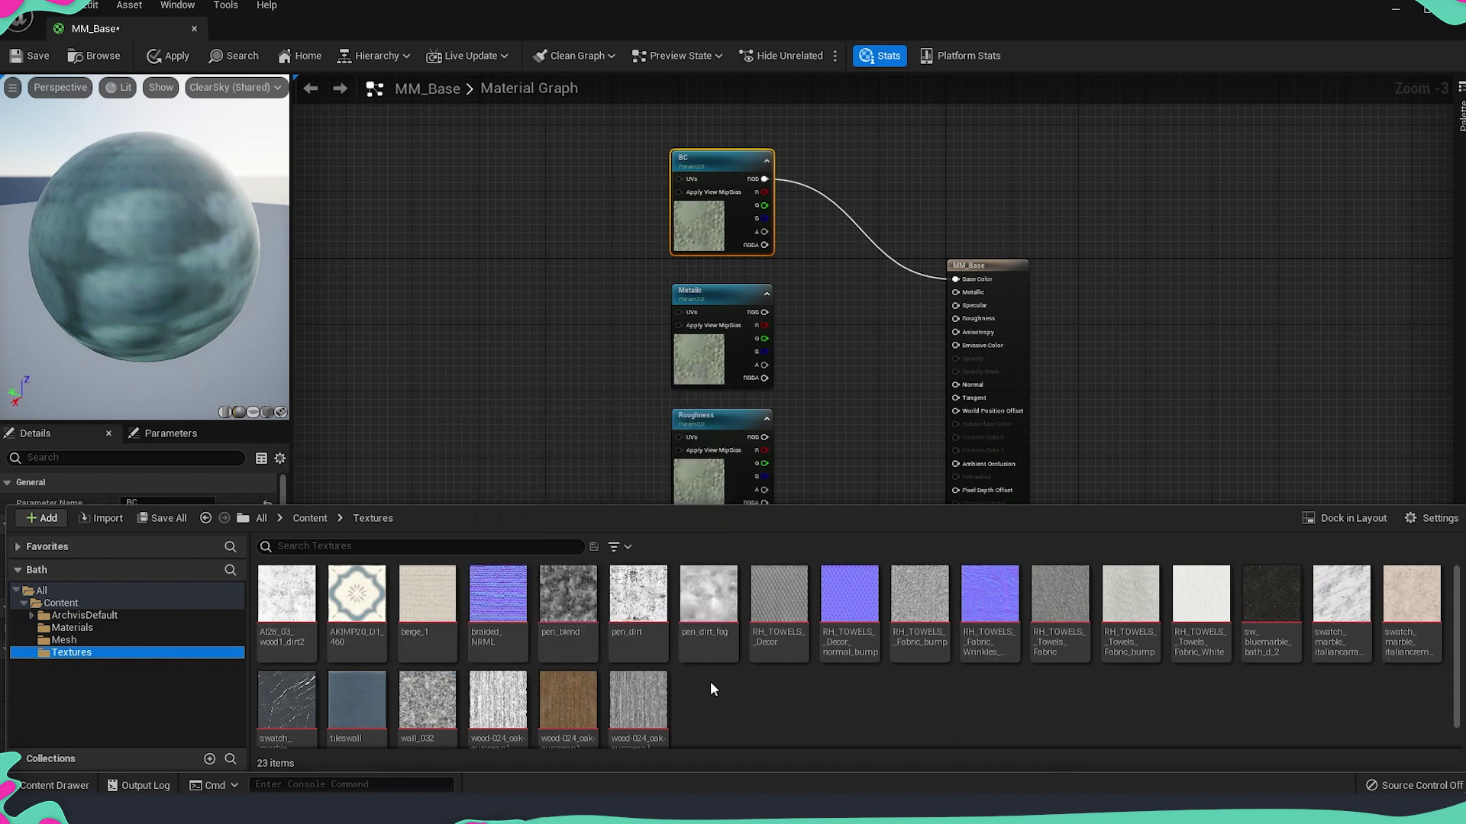
{"action": "mouse_move", "coordinate": [557, 637]}
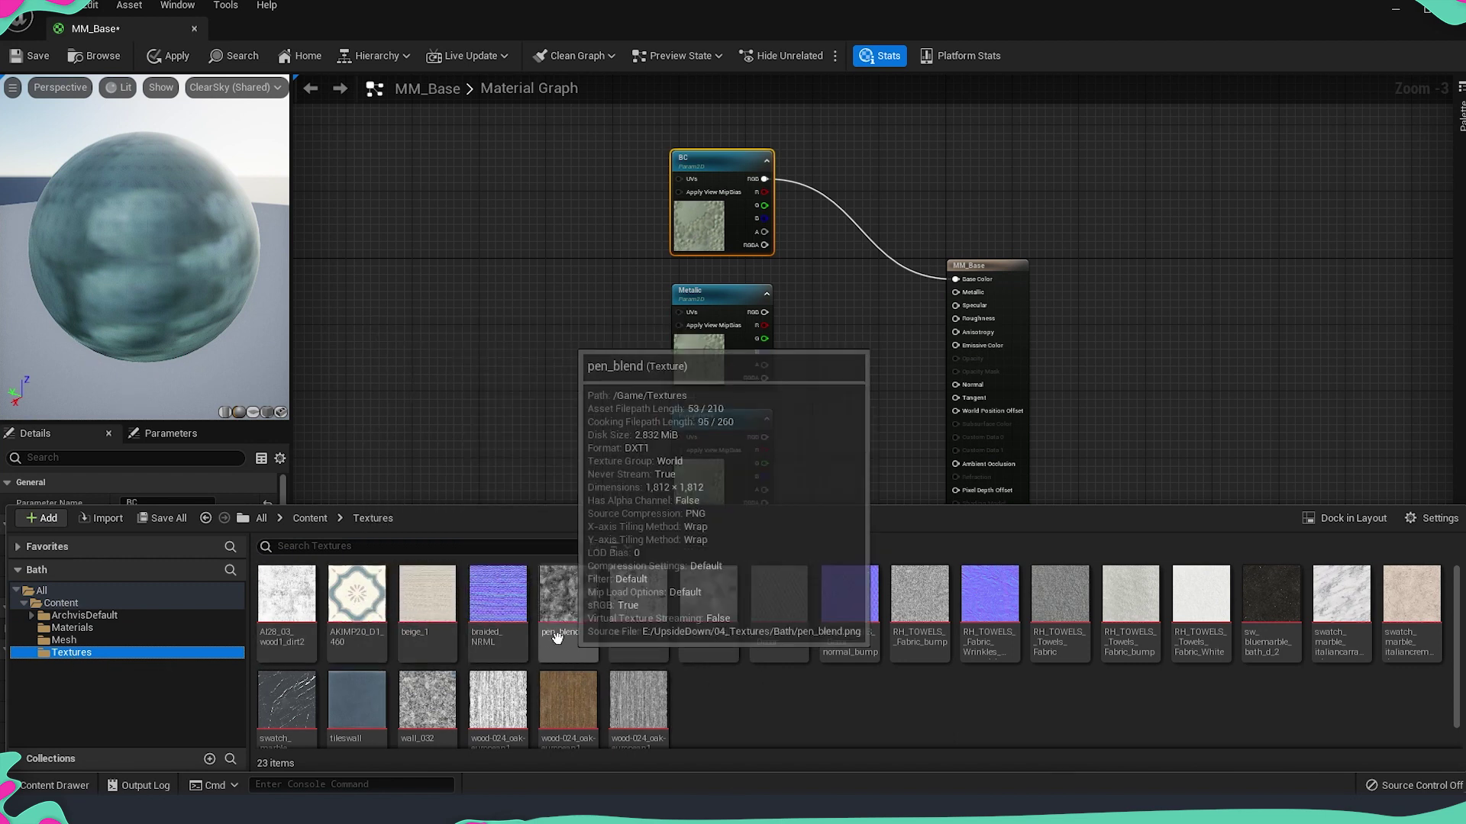
{"action": "left_click", "coordinate": [360, 608]}
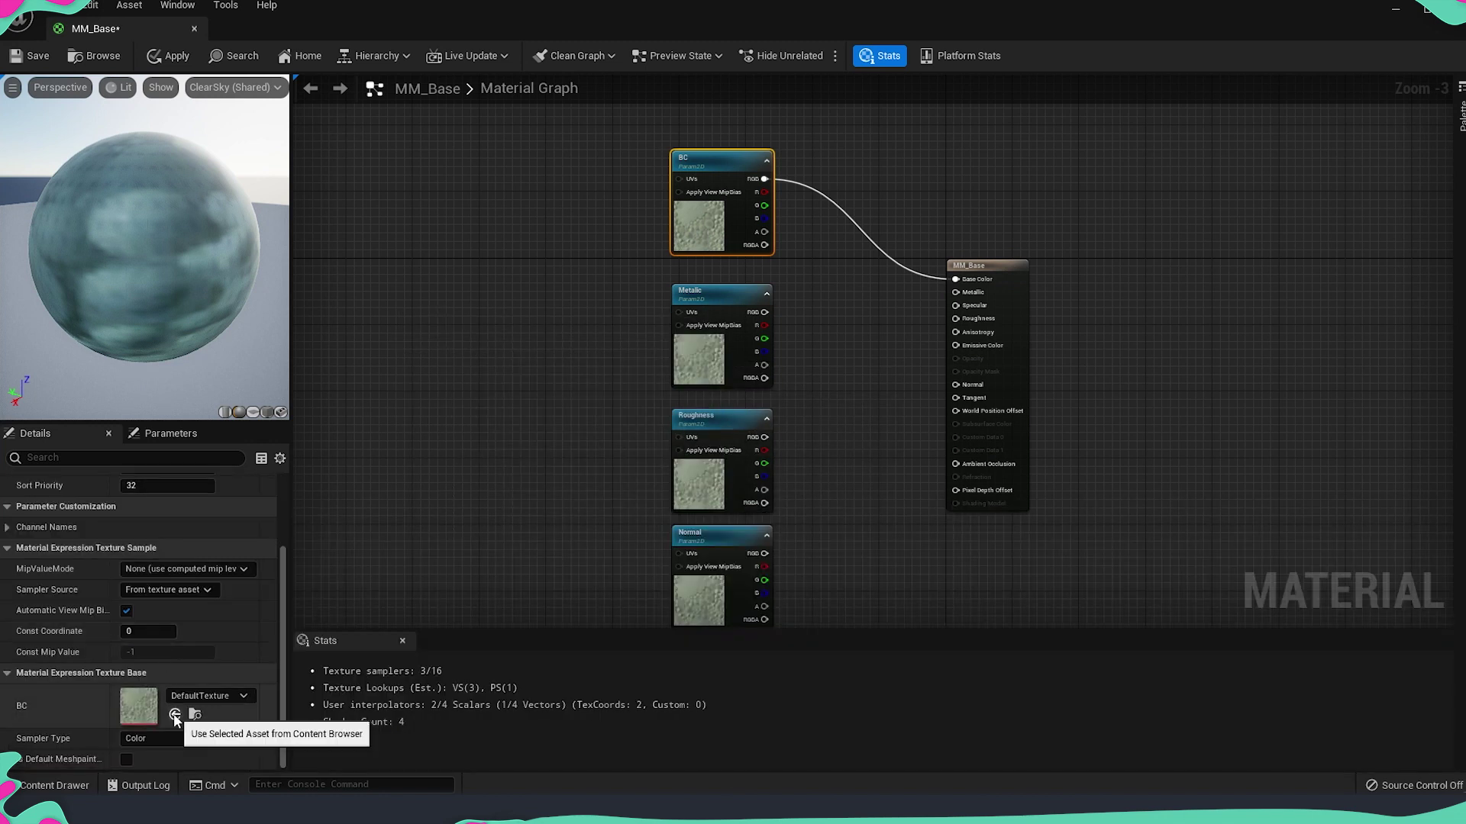
{"action": "left_click", "coordinate": [175, 717]}
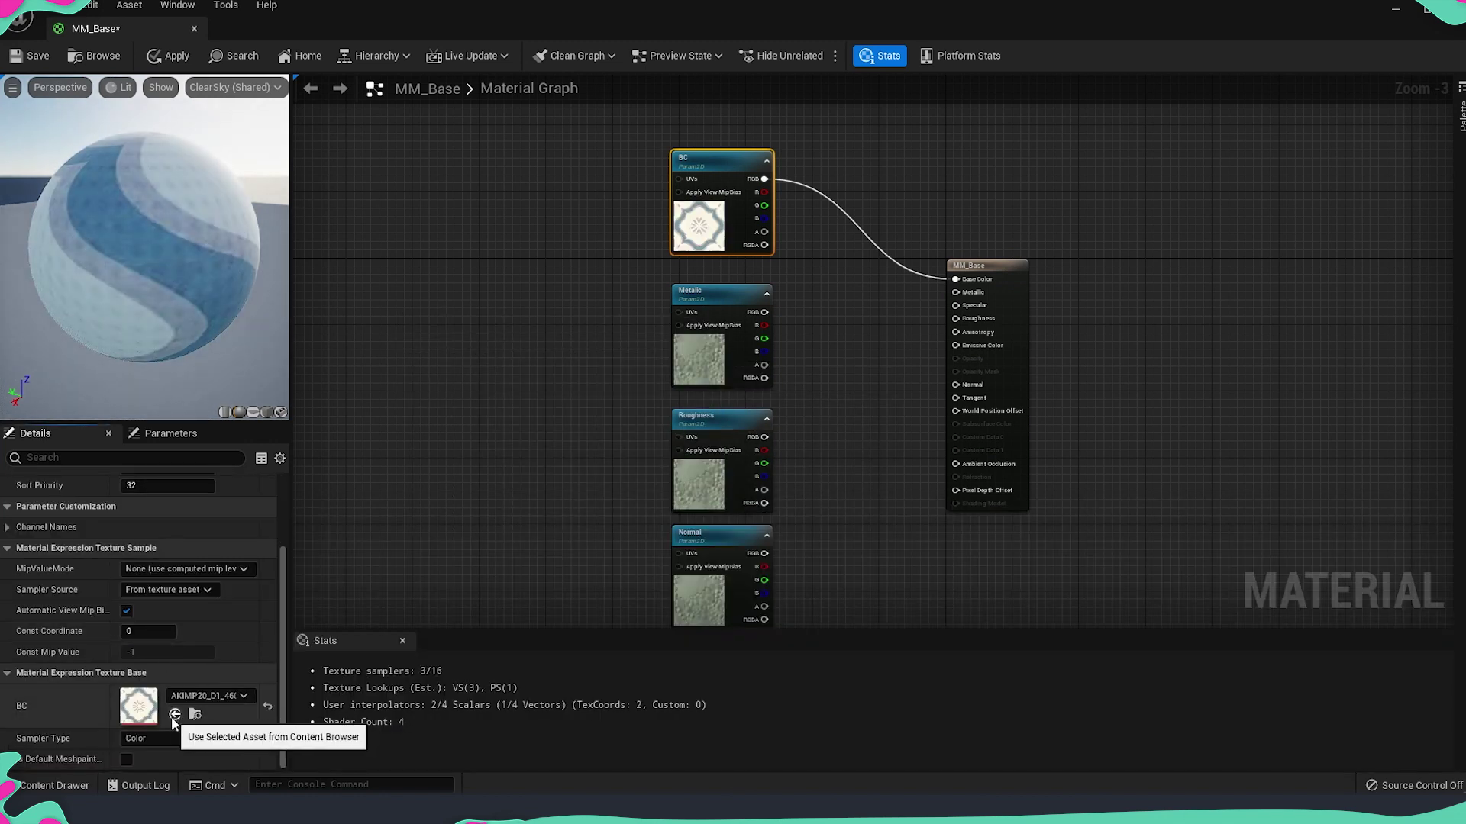
{"action": "left_click_drag", "start_coordinate": [145, 298], "coordinate": [275, 301]}
{"action": "right_click_drag", "start_coordinate": [433, 304], "coordinate": [396, 232]}
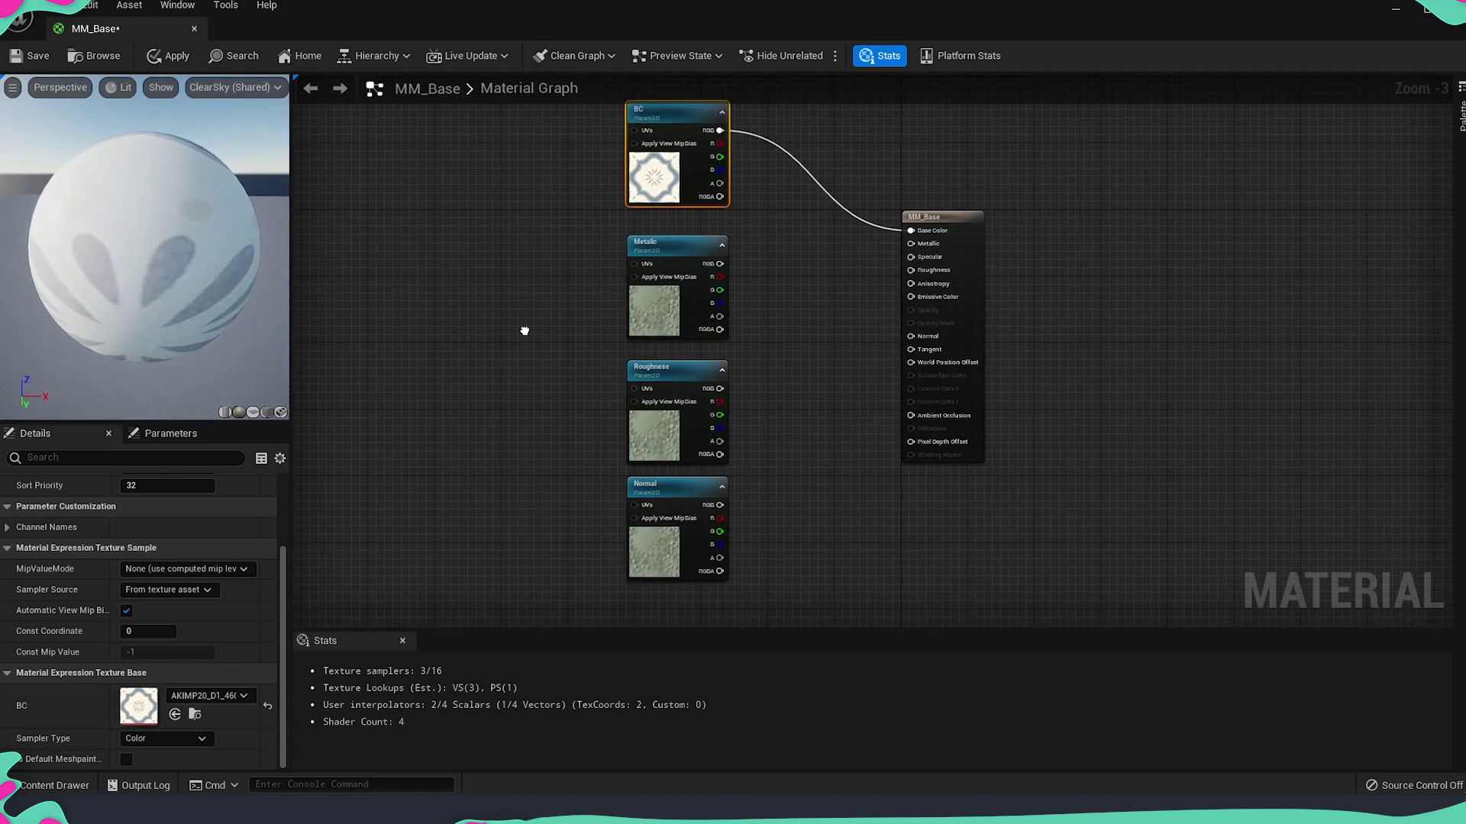
Assign the pen_dirt texture from the Textures folder to the Metalic parameter
{"action": "left_click", "coordinate": [697, 294]}
{"action": "key", "text": "ctrl+space"}
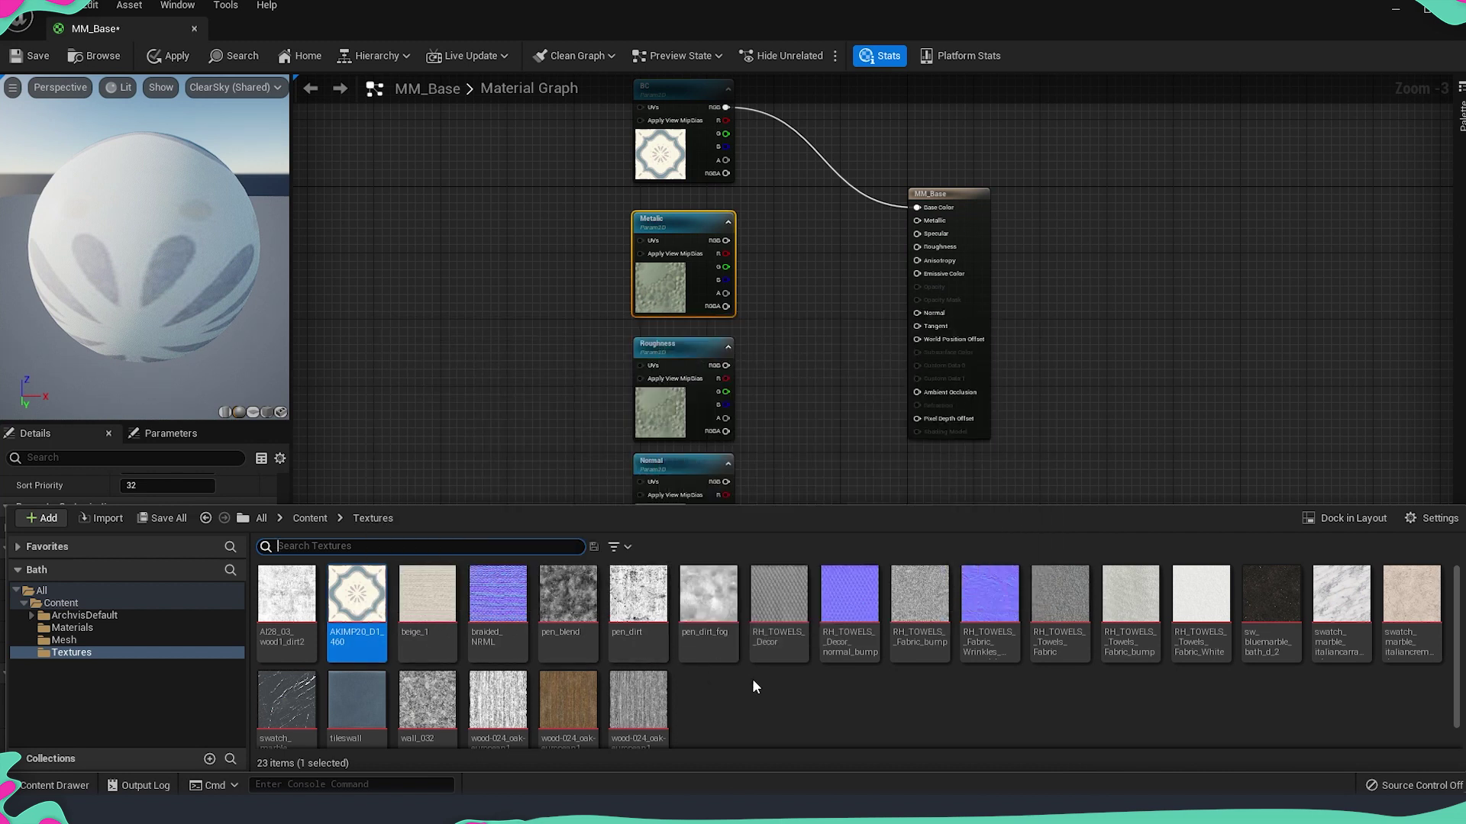
{"action": "left_click", "coordinate": [644, 620]}
{"action": "key", "text": "ctrl+space"}
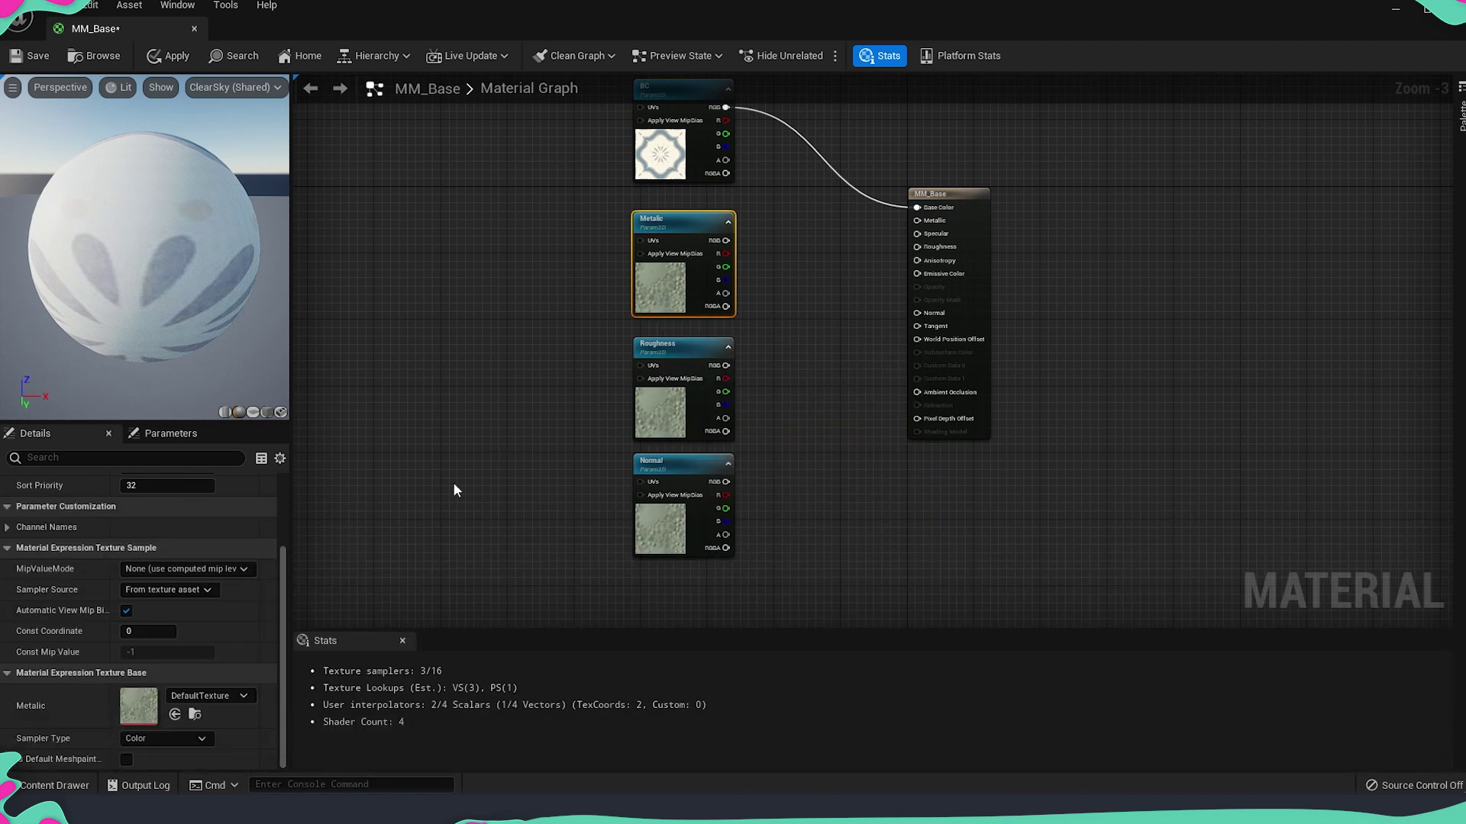
{"action": "left_click", "coordinate": [175, 715]}
Assign the same pen_dirt texture to the Roughness parameter
{"action": "left_click", "coordinate": [669, 411]}
{"action": "key", "text": "ctrl+space"}
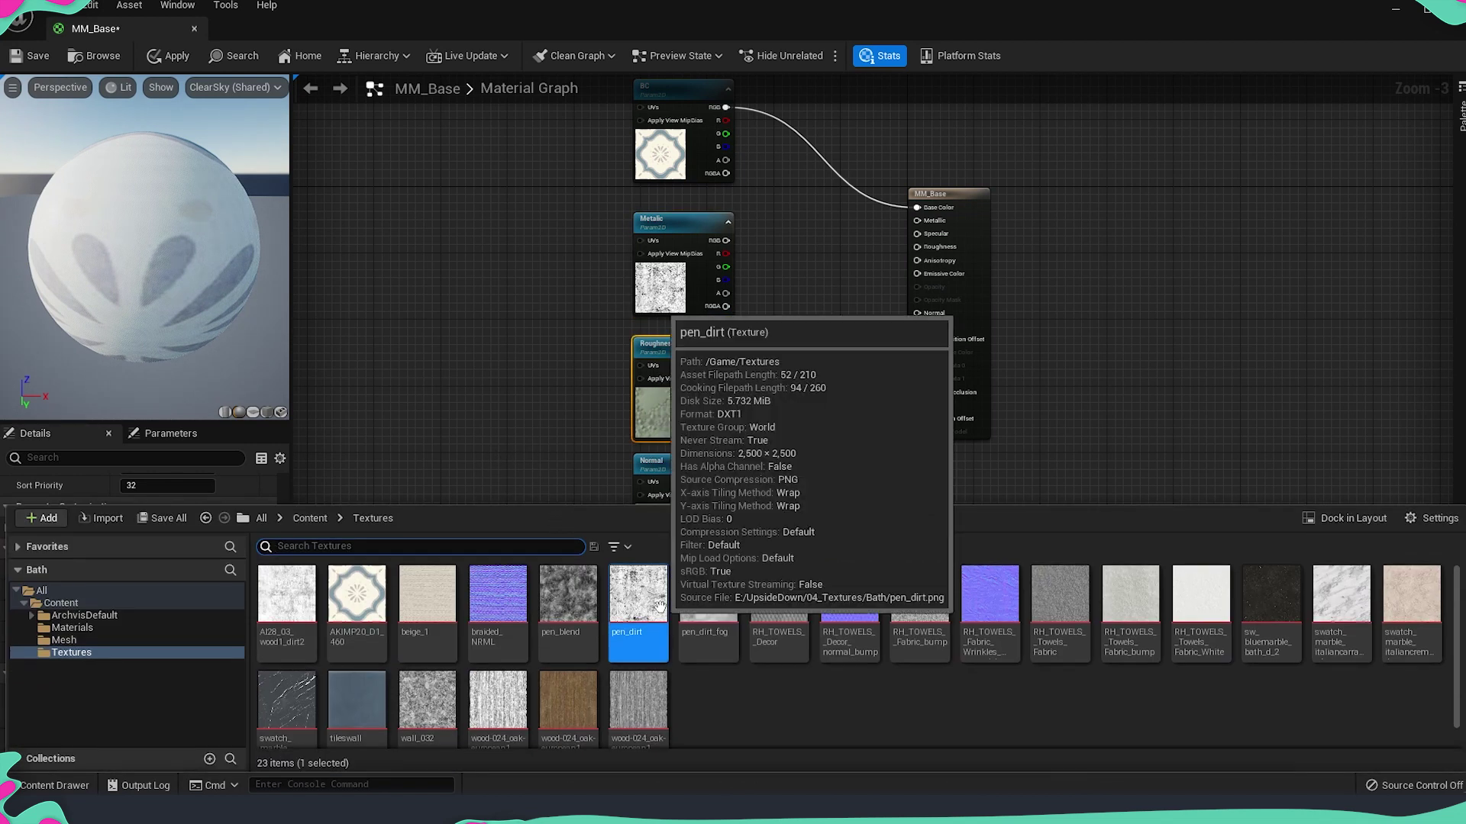
{"action": "left_click", "coordinate": [178, 714]}
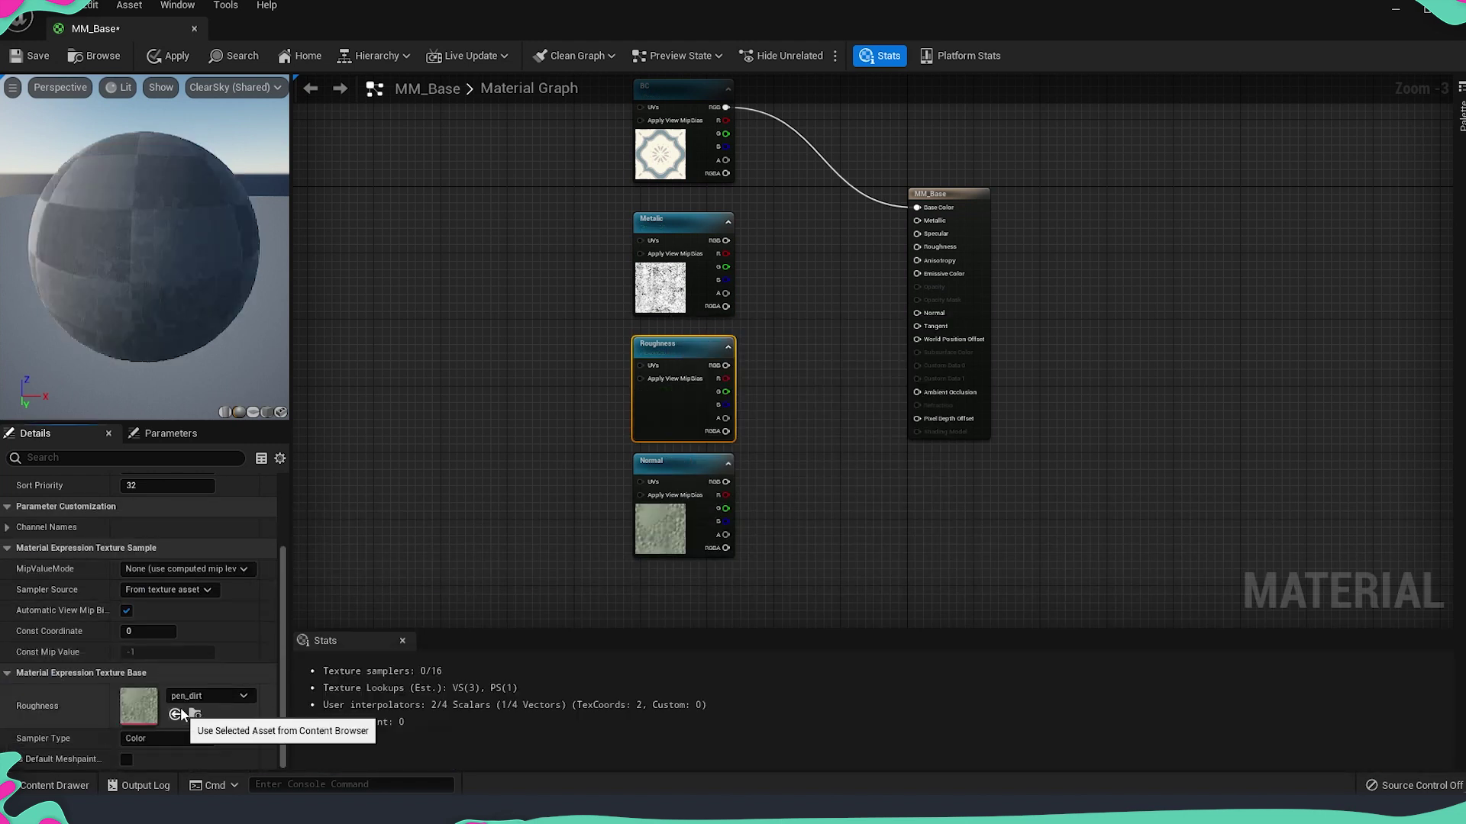
Assign the RH_TOWELS__Fabric_Wrinkles_normal_bump texture to the Normal parameter
{"action": "left_click", "coordinate": [660, 534]}
{"action": "key", "text": "ctrl+space"}
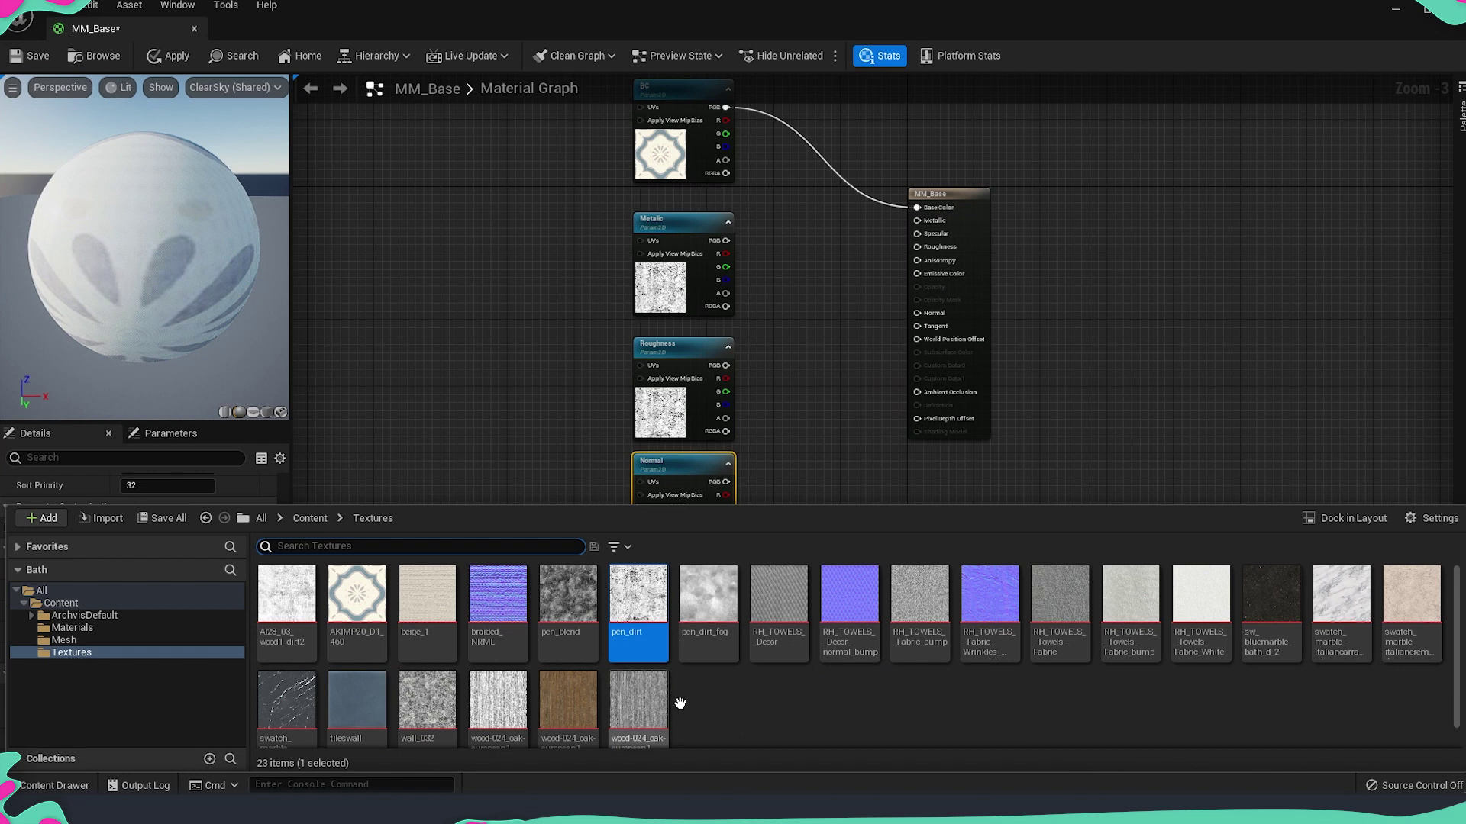
{"action": "left_click", "coordinate": [988, 595]}
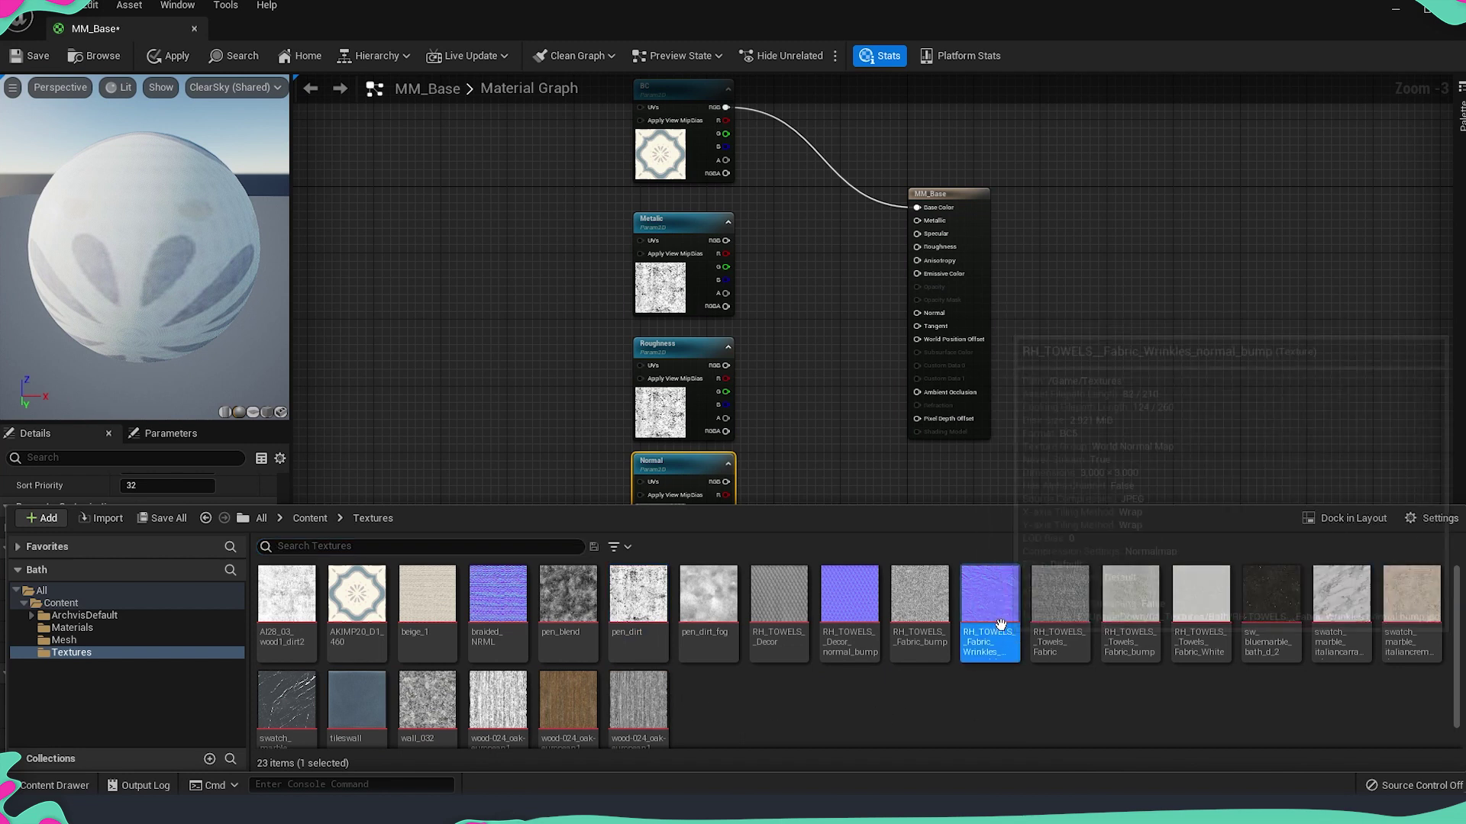
{"action": "key", "text": "ctrl+space"}
{"action": "left_click", "coordinate": [177, 715]}
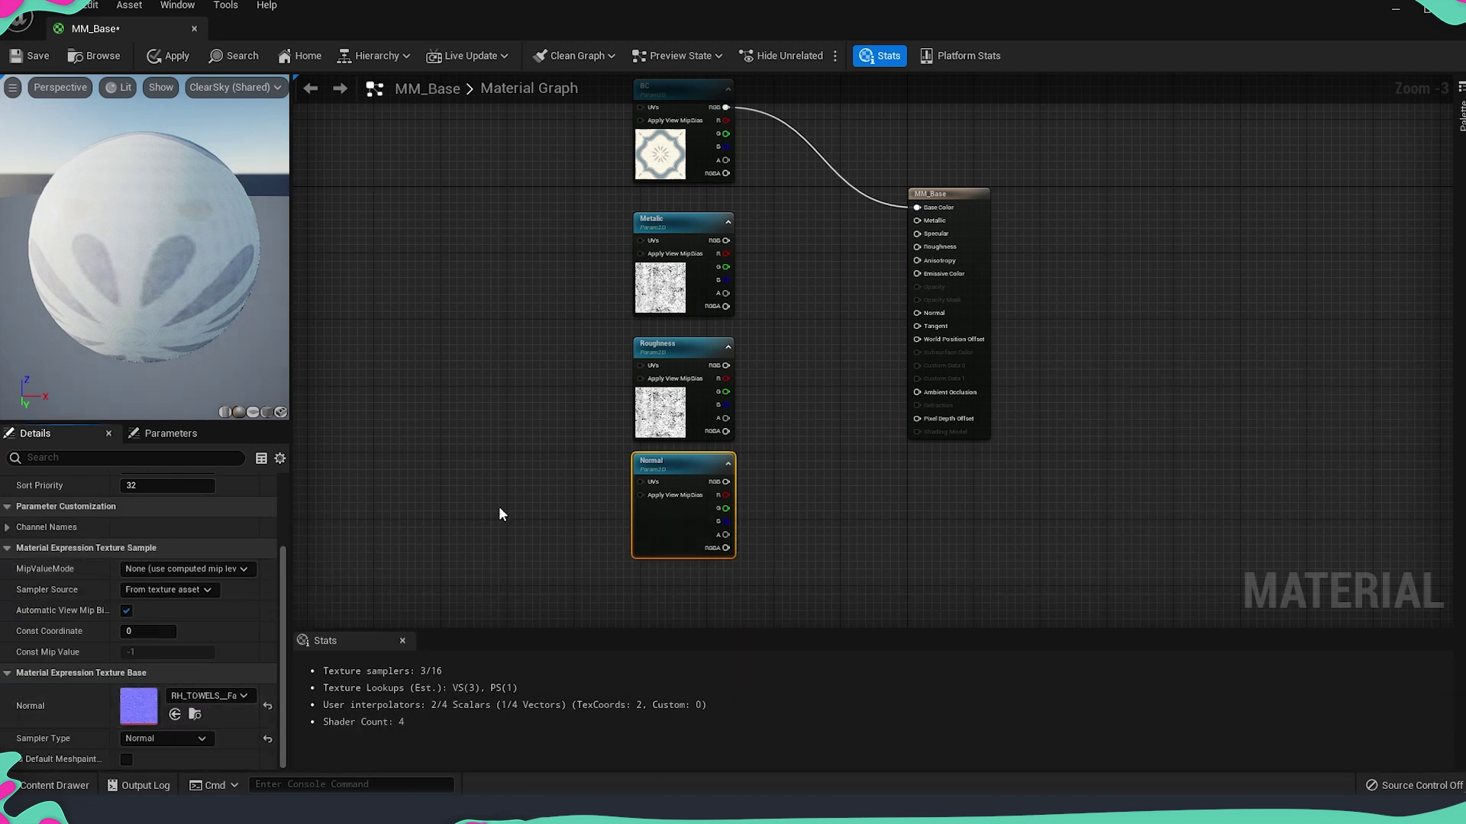
Add a FlattenNormal node fed by the Normal texture's RGB output and line it up with that output
{"action": "right_click_drag", "start_coordinate": [803, 441], "coordinate": [729, 496]}
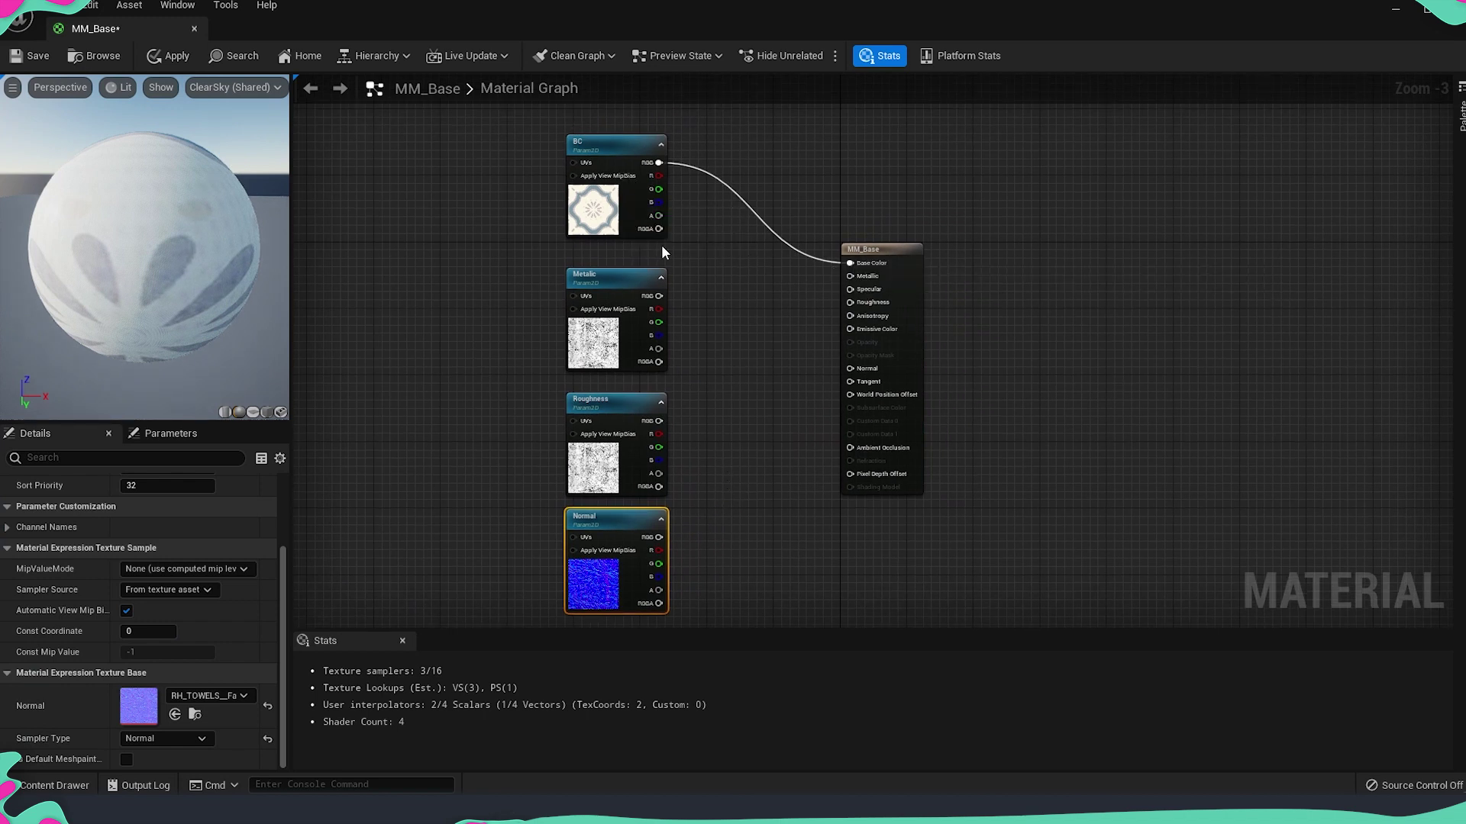
{"action": "right_click_drag", "start_coordinate": [690, 559], "coordinate": [699, 495]}
{"action": "scroll", "coordinate": [698, 495], "scroll_direction": "up", "scroll_amount": 1}
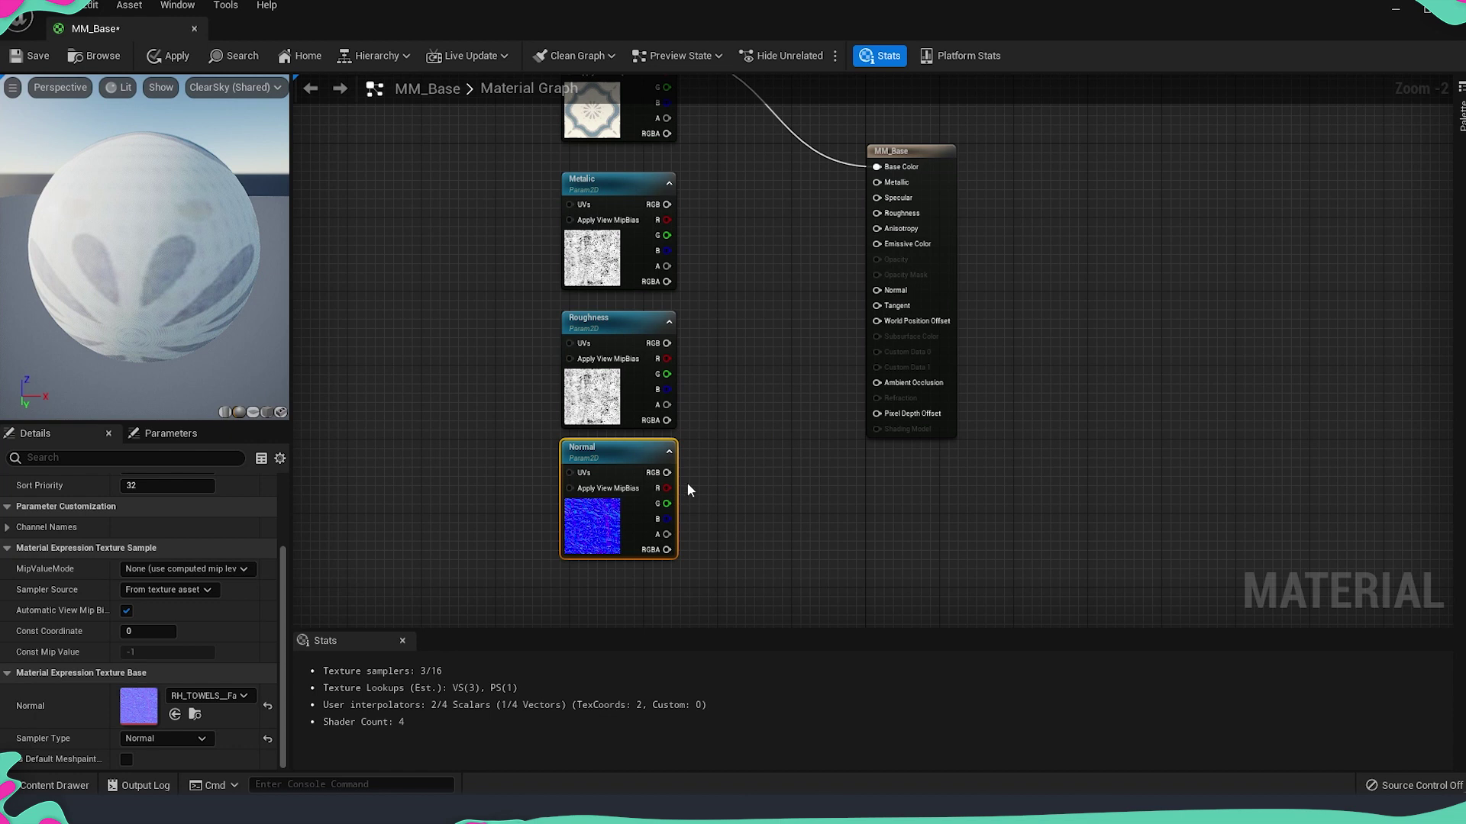
{"action": "left_click_drag", "start_coordinate": [666, 481], "coordinate": [730, 473]}
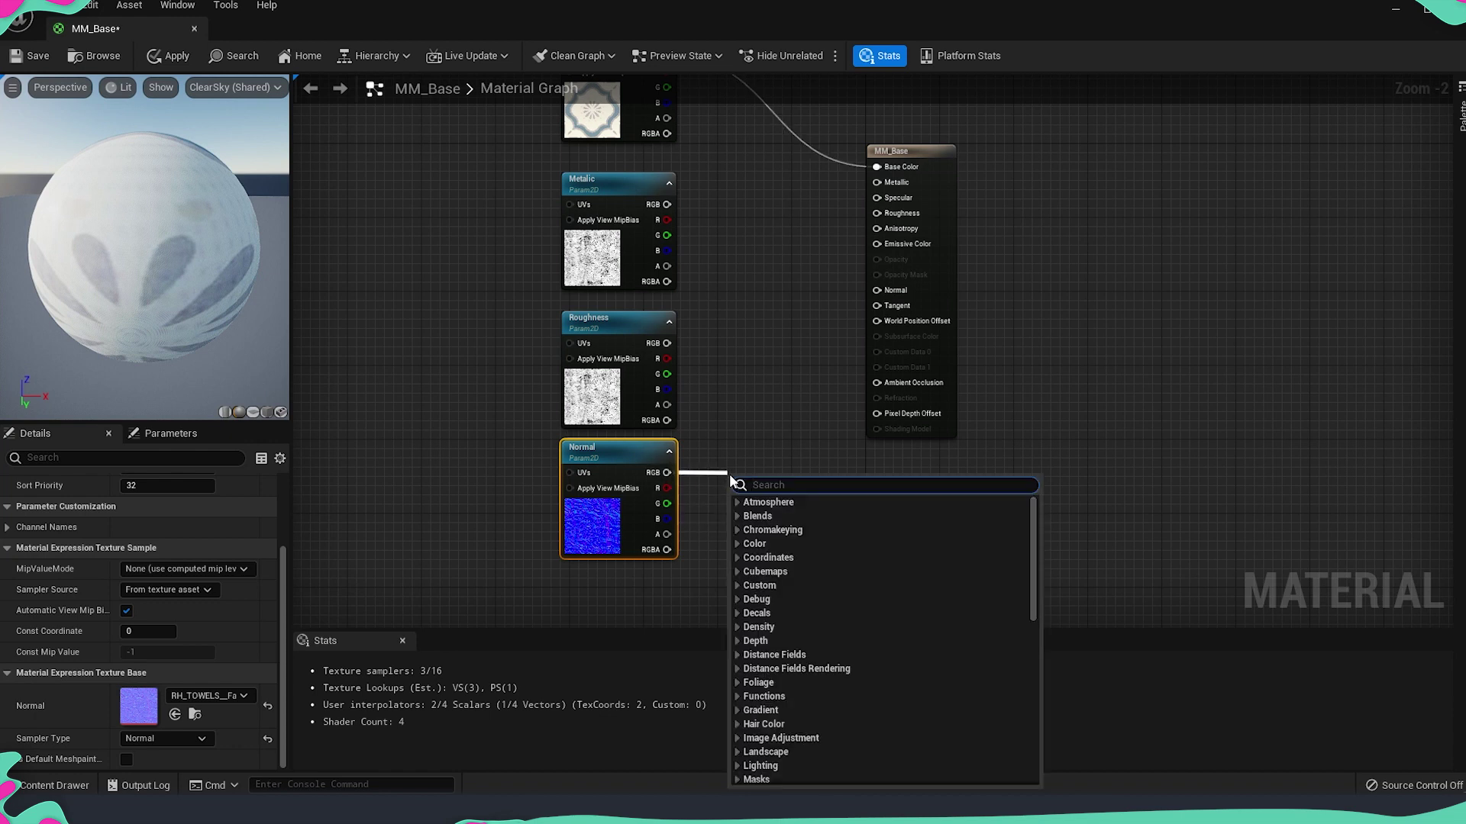
{"action": "type", "text": "flat"}
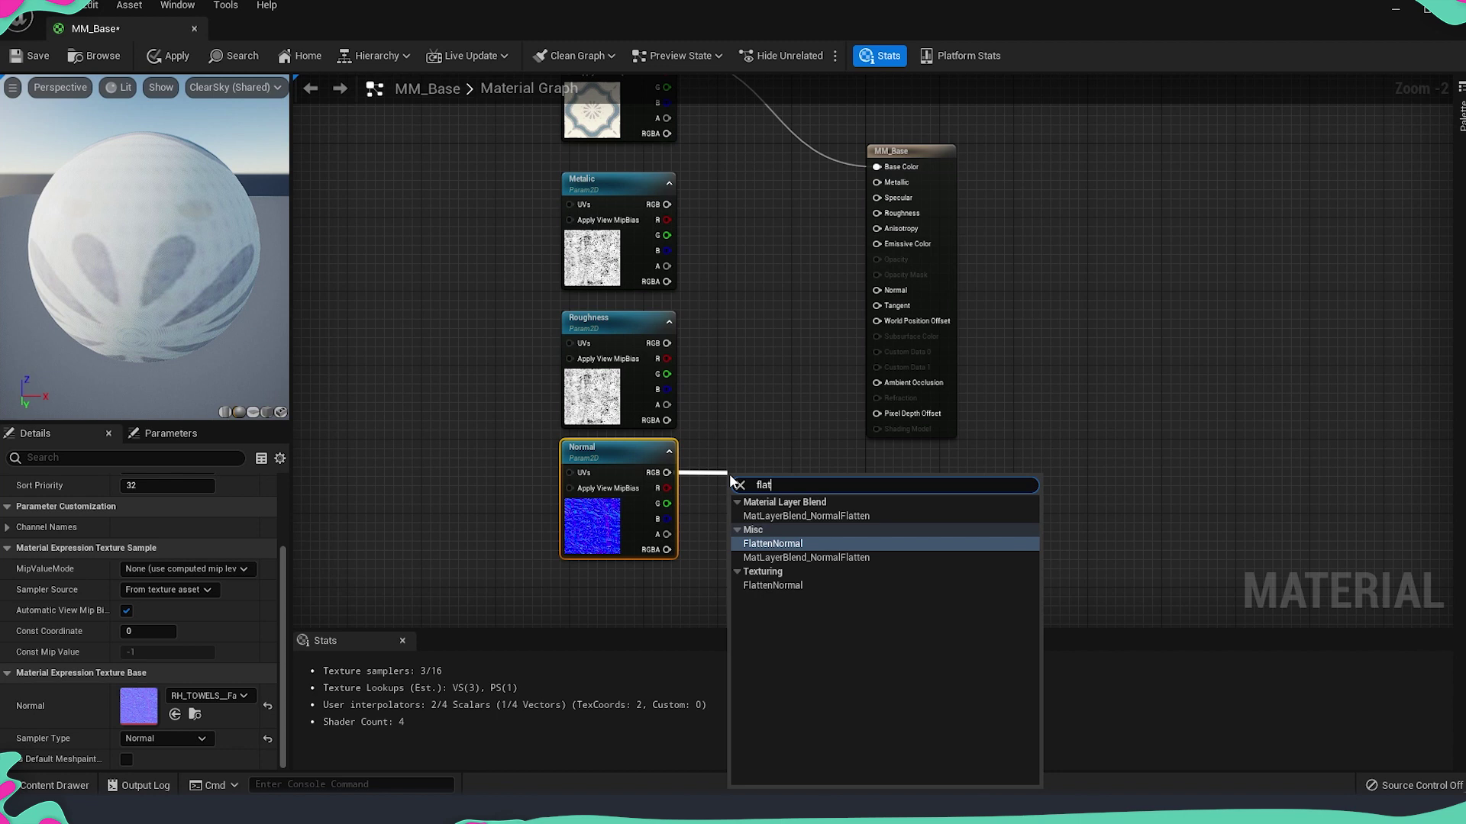
{"action": "left_click", "coordinate": [764, 544]}
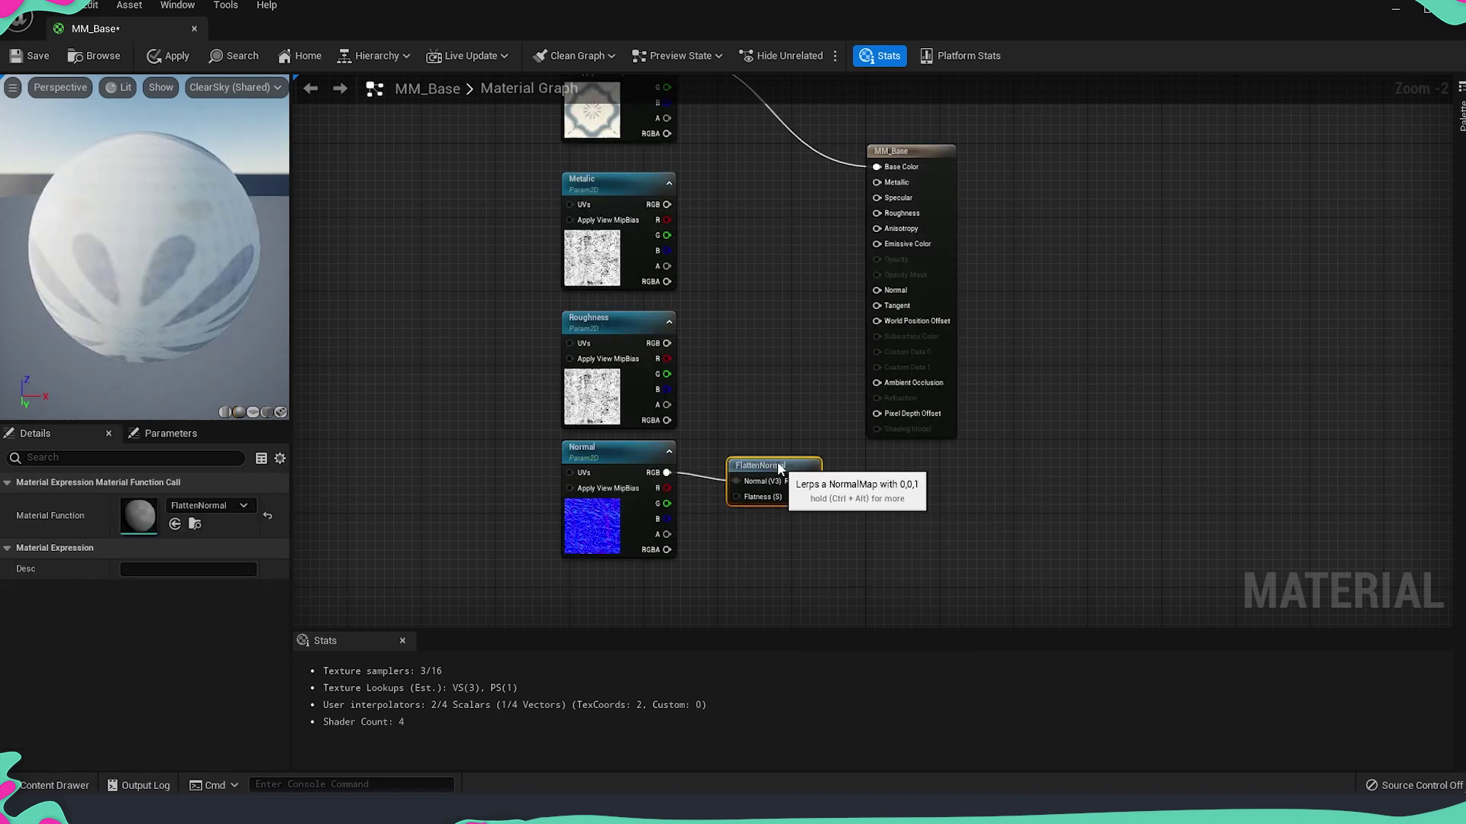
{"action": "right_click_drag", "start_coordinate": [821, 535], "coordinate": [847, 460]}
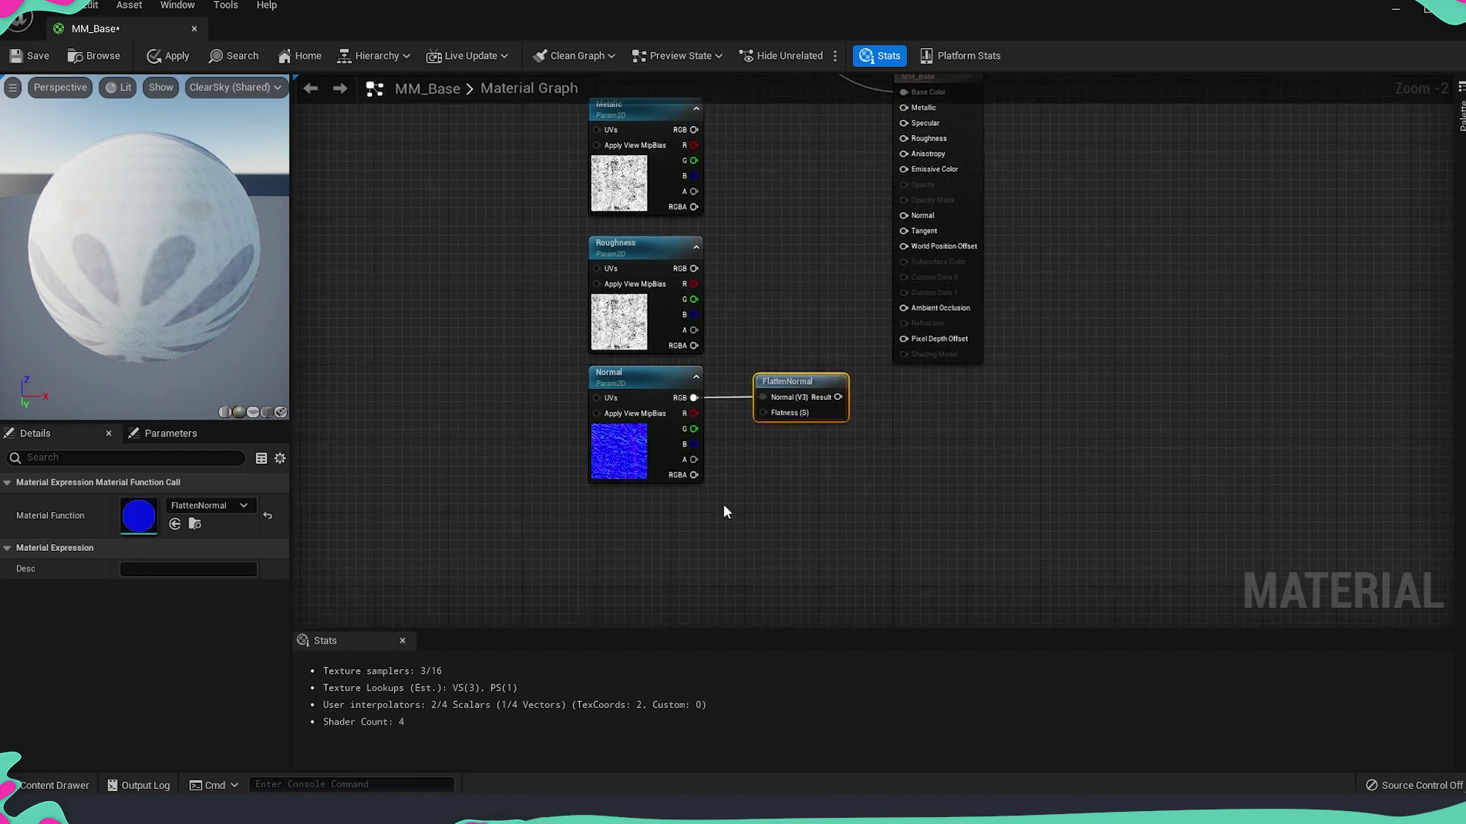
Add a scalar parameter named Normal_Flatten# below the FlattenNormal node
{"action": "right_click", "coordinate": [739, 487]}
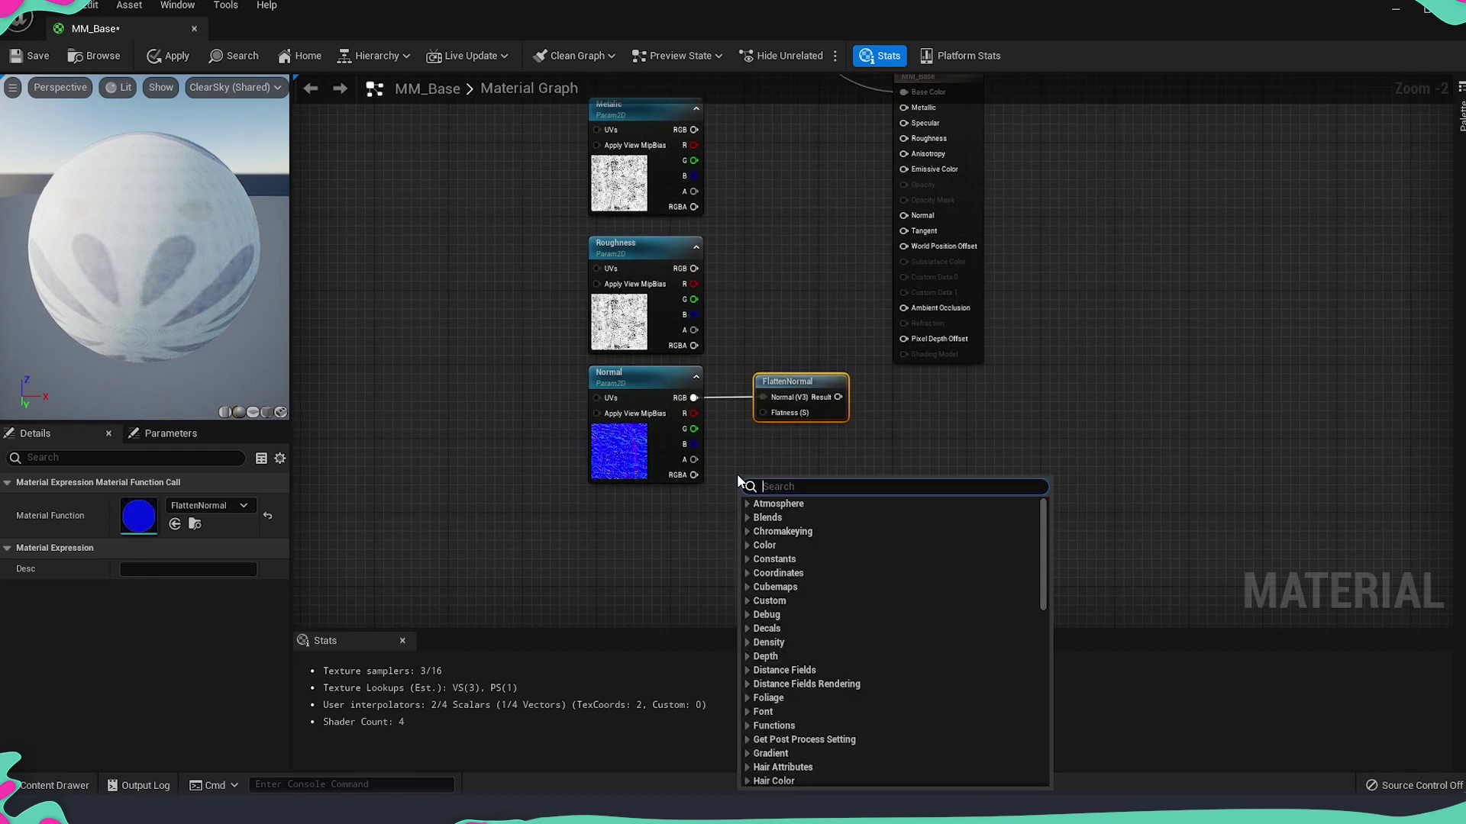
{"action": "scroll", "coordinate": [822, 617], "scroll_direction": "down", "scroll_amount": 6}
{"action": "scroll", "coordinate": [801, 611], "scroll_direction": "down", "scroll_amount": 4}
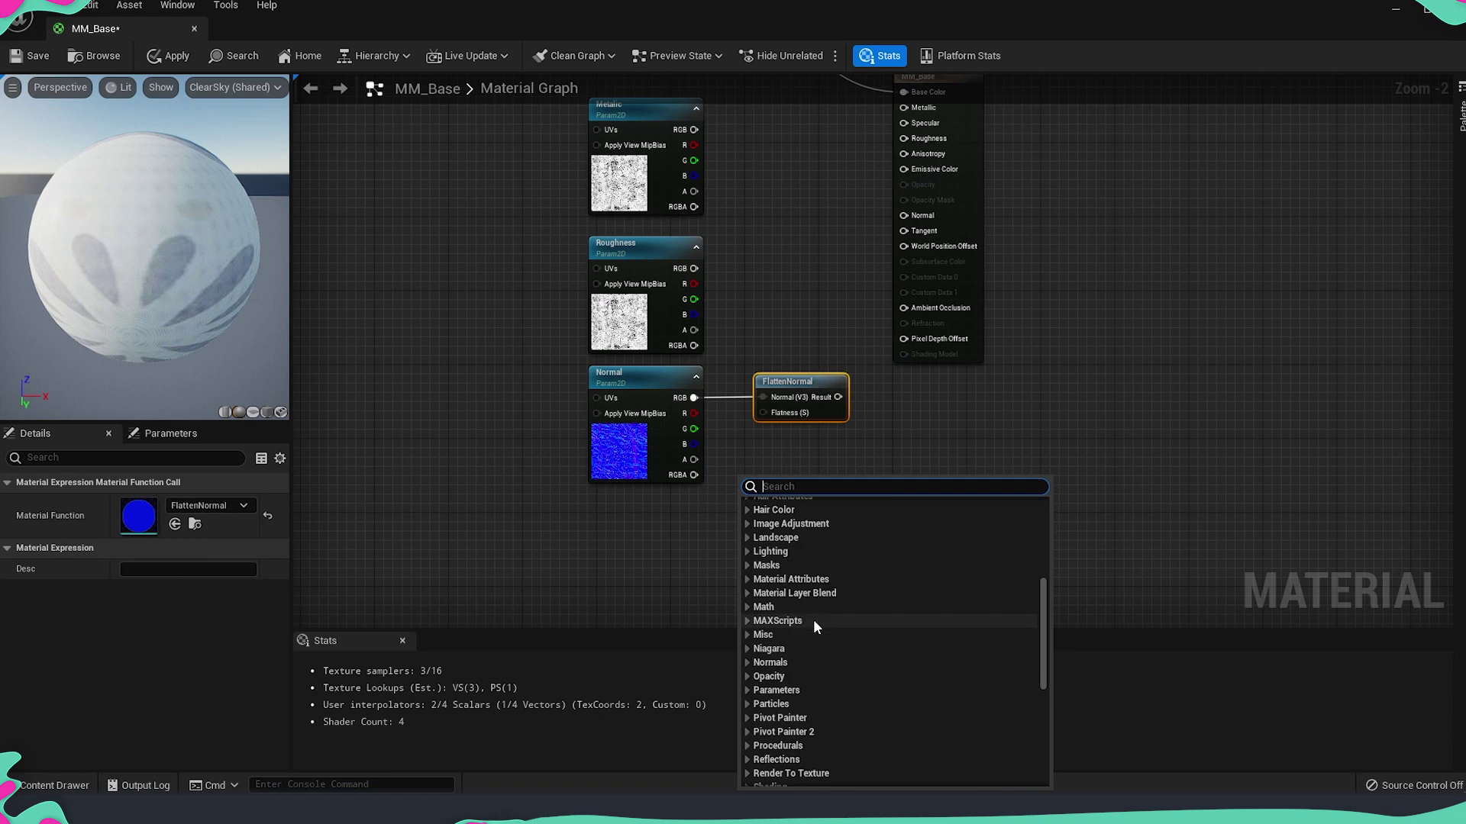
{"action": "left_click", "coordinate": [748, 616]}
{"action": "scroll", "coordinate": [858, 645], "scroll_direction": "down", "scroll_amount": 2}
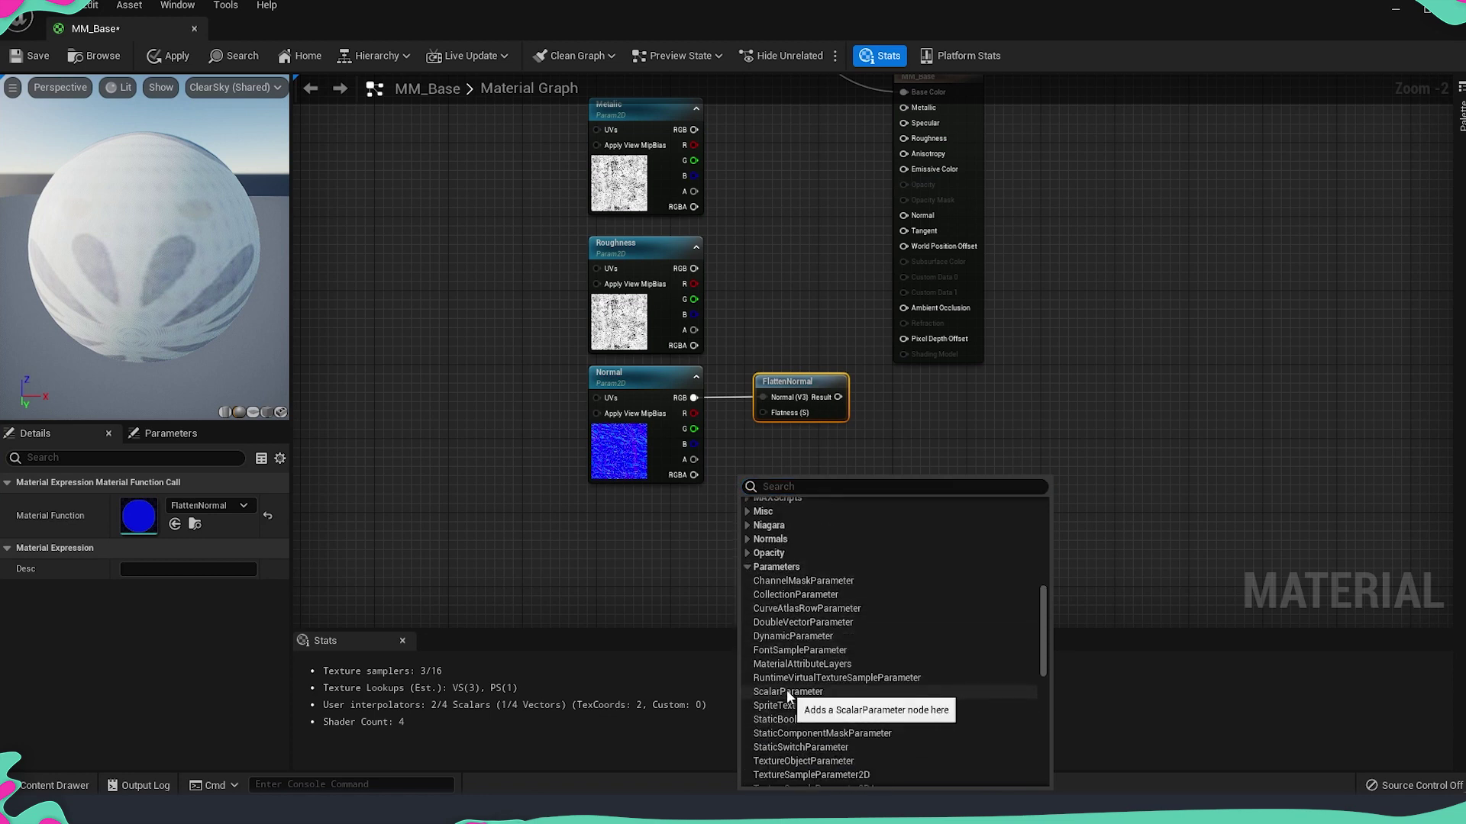
{"action": "left_click", "coordinate": [786, 691]}
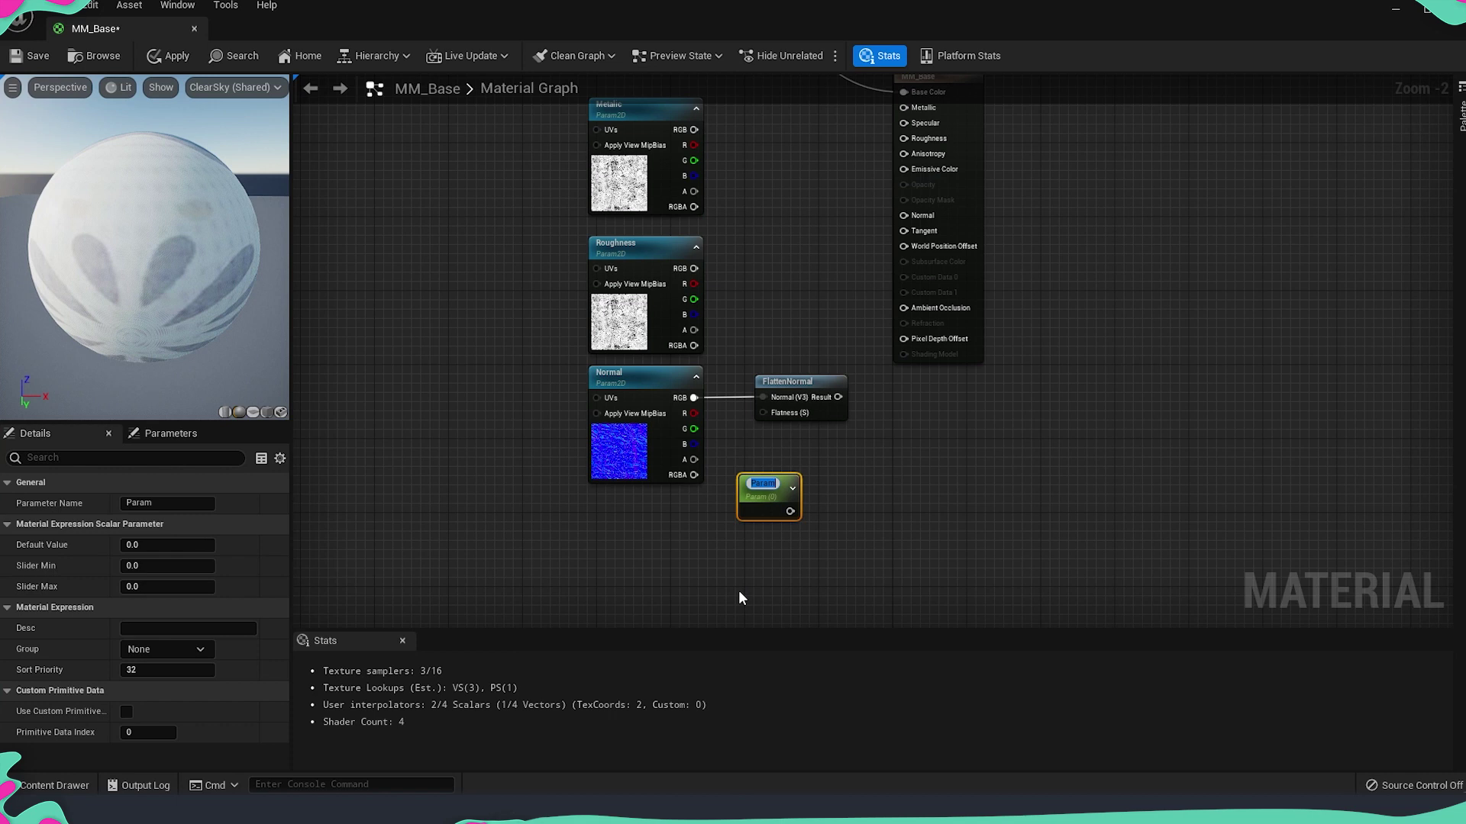
{"action": "type", "text": "Normal"}
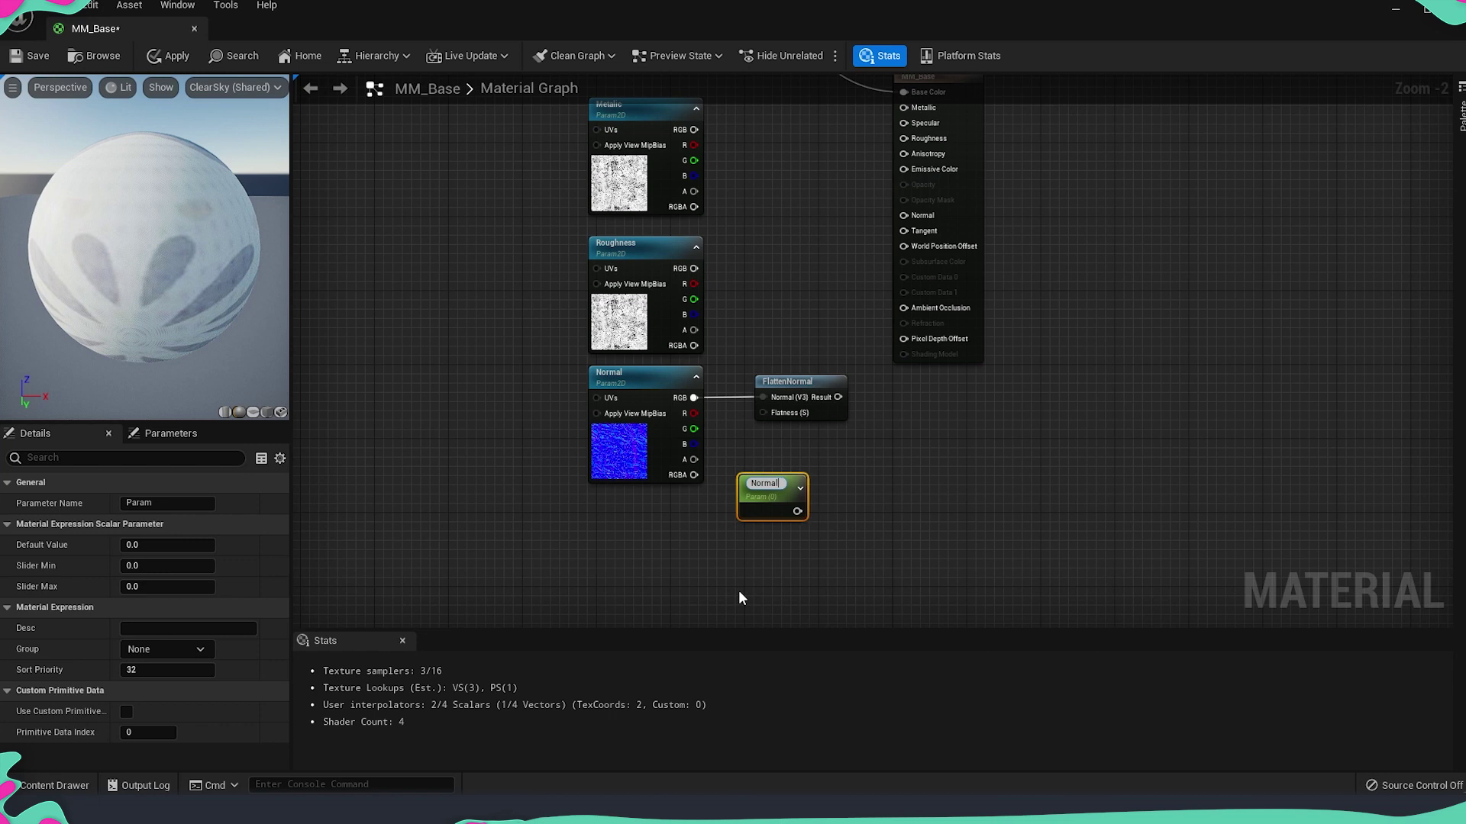
{"action": "type", "text": "_Flatten#"}
{"action": "key", "text": "Return"}
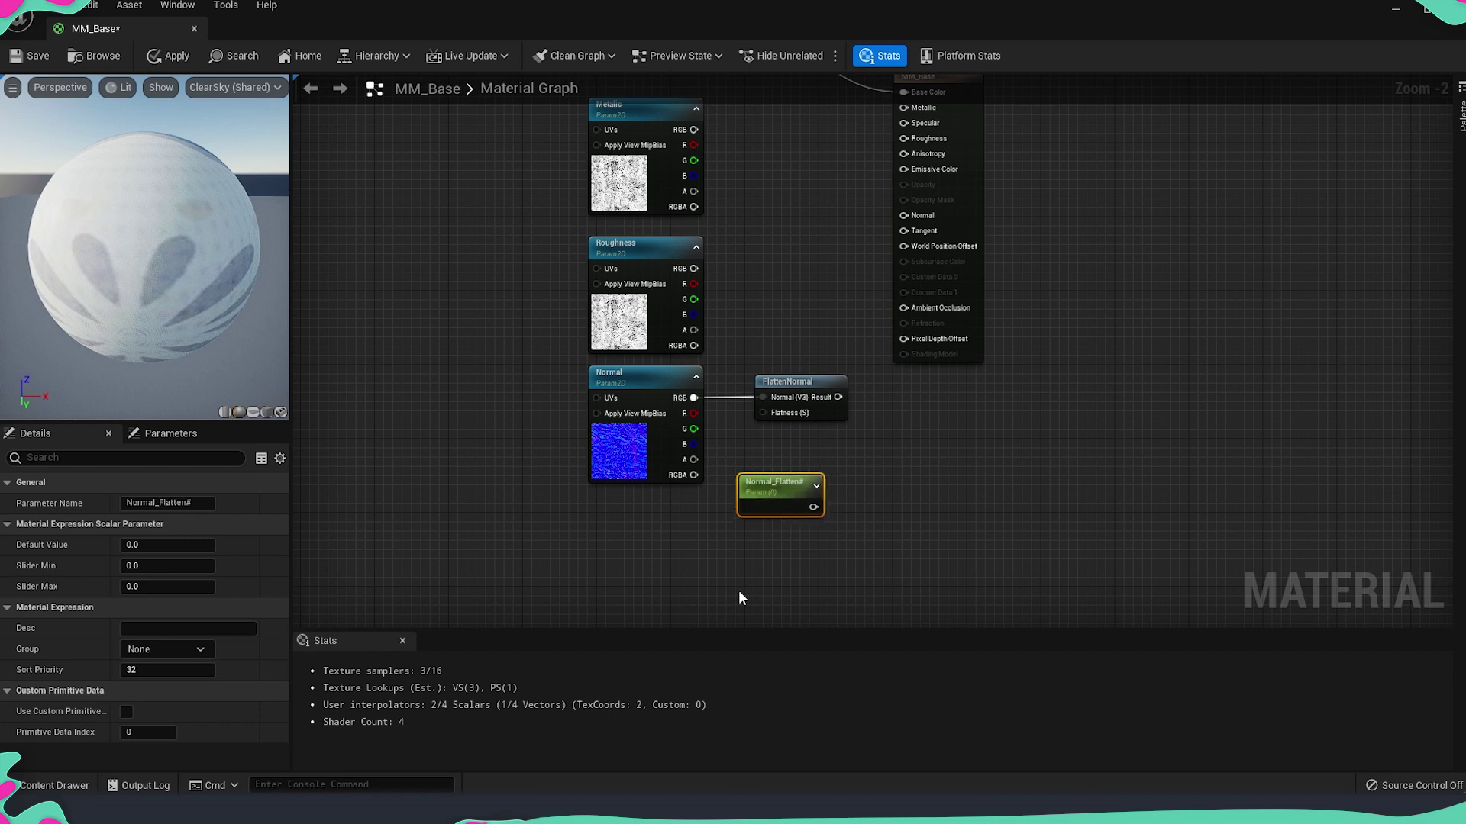
Feed Normal_Flatten# into FlattenNormal's Flatness input and connect the FlattenNormal result to the material's Normal input
{"action": "left_click_drag", "start_coordinate": [784, 483], "coordinate": [763, 414]}
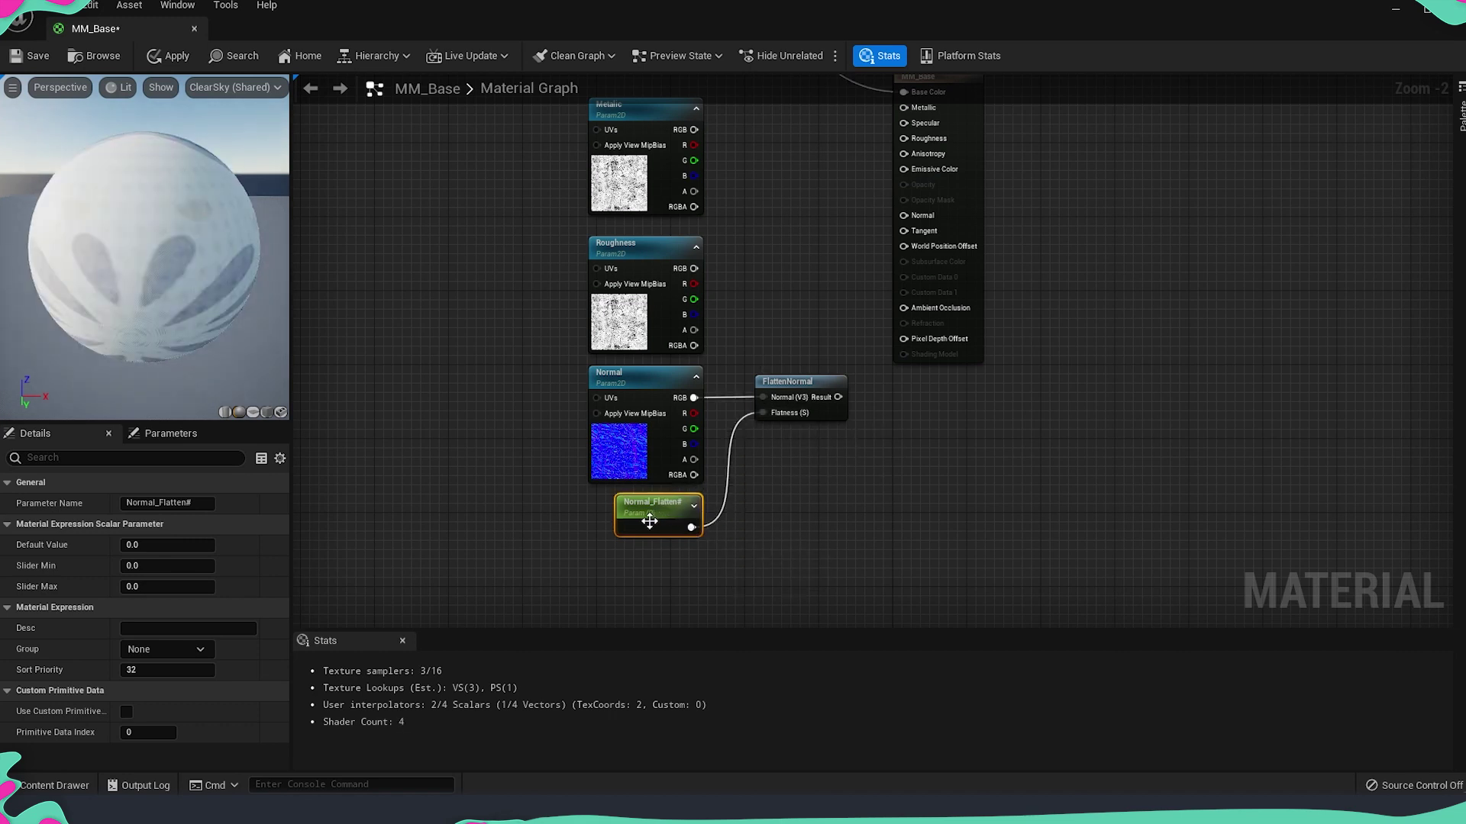
{"action": "right_click_drag", "start_coordinate": [657, 517], "coordinate": [562, 610]}
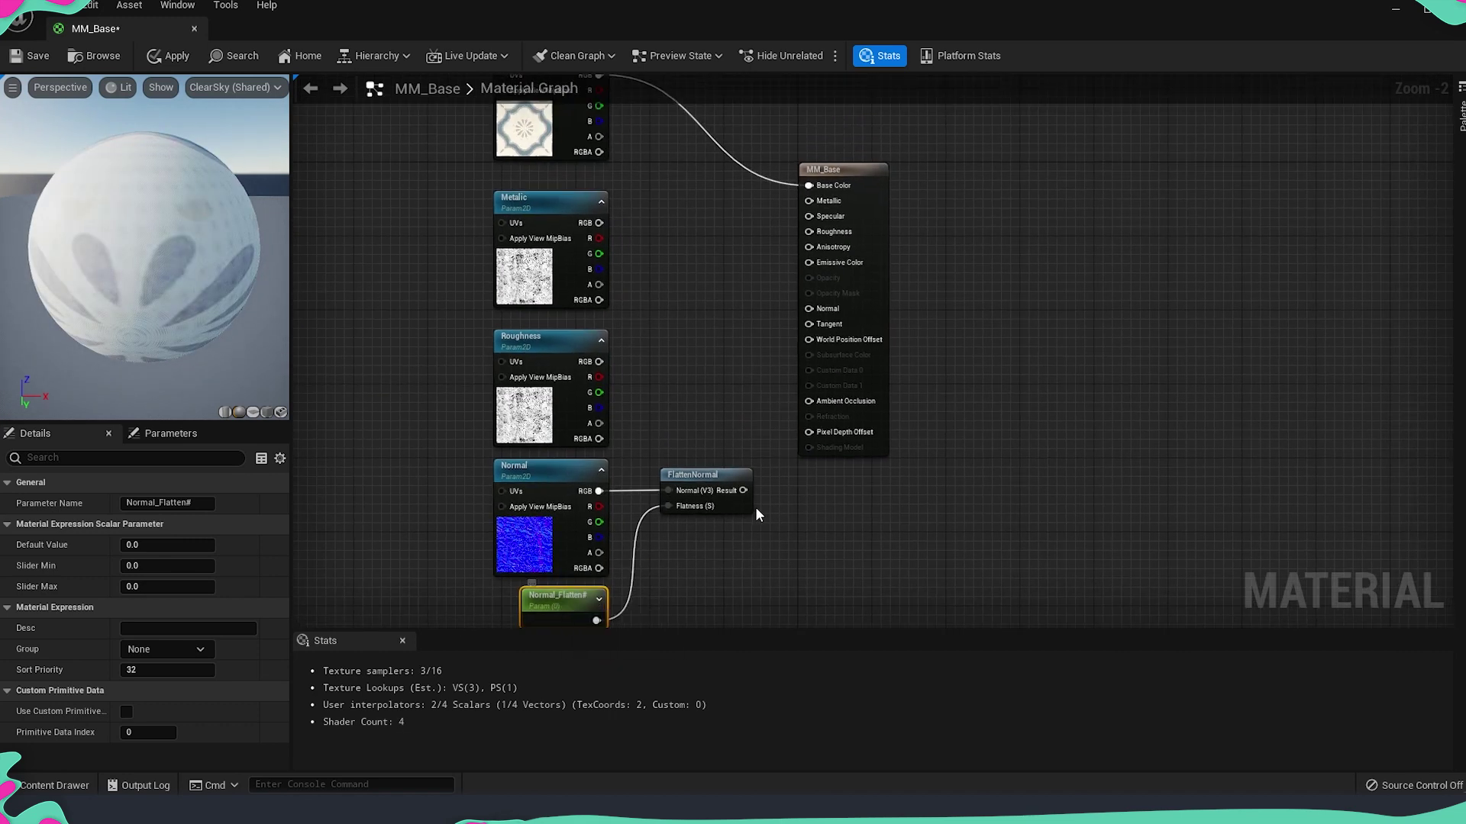
{"action": "left_click_drag", "start_coordinate": [744, 490], "coordinate": [808, 309]}
{"action": "left_click_drag", "start_coordinate": [858, 169], "coordinate": [901, 168]}
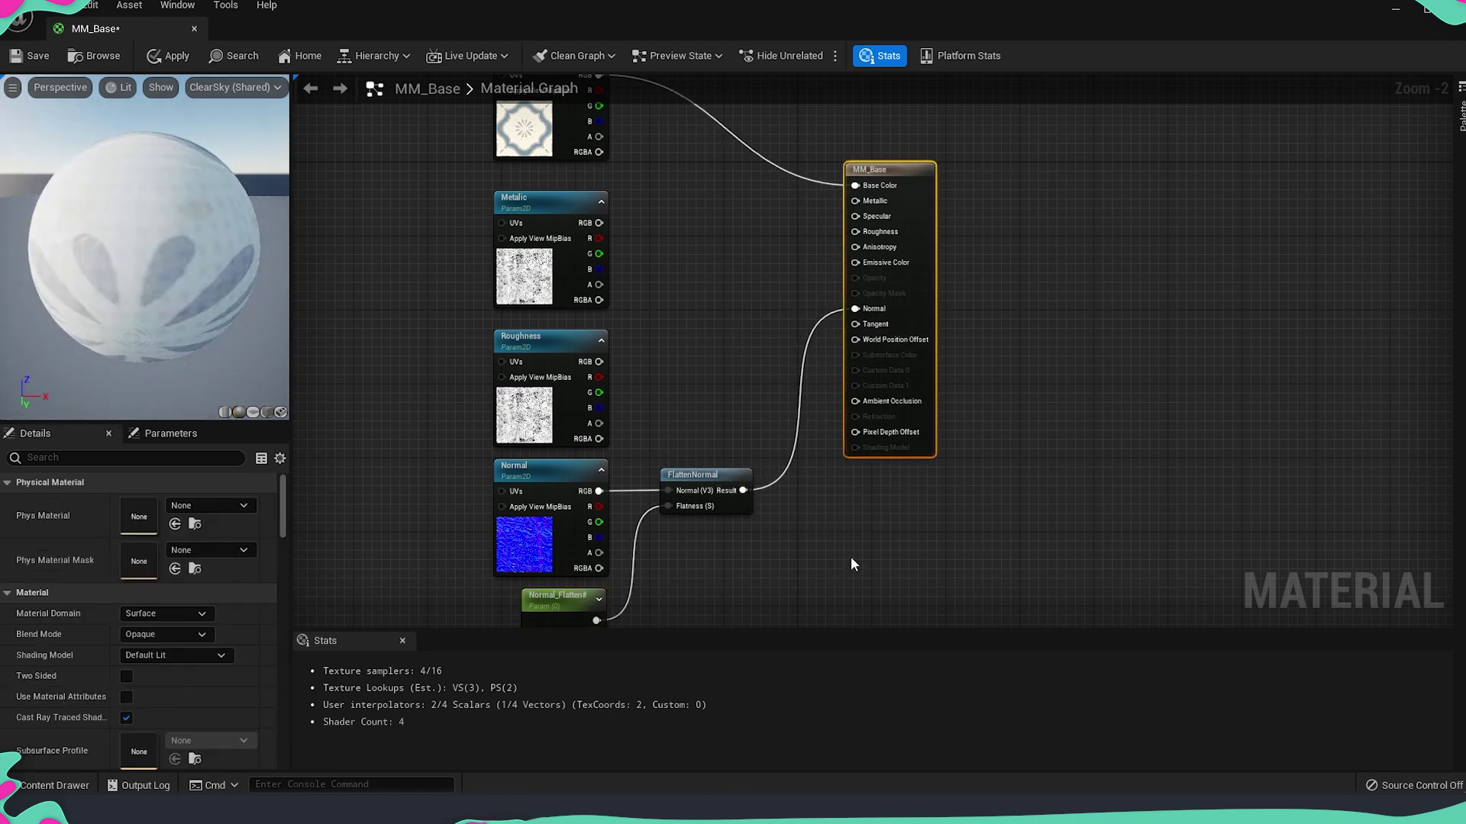
{"action": "right_click_drag", "start_coordinate": [824, 584], "coordinate": [866, 517]}
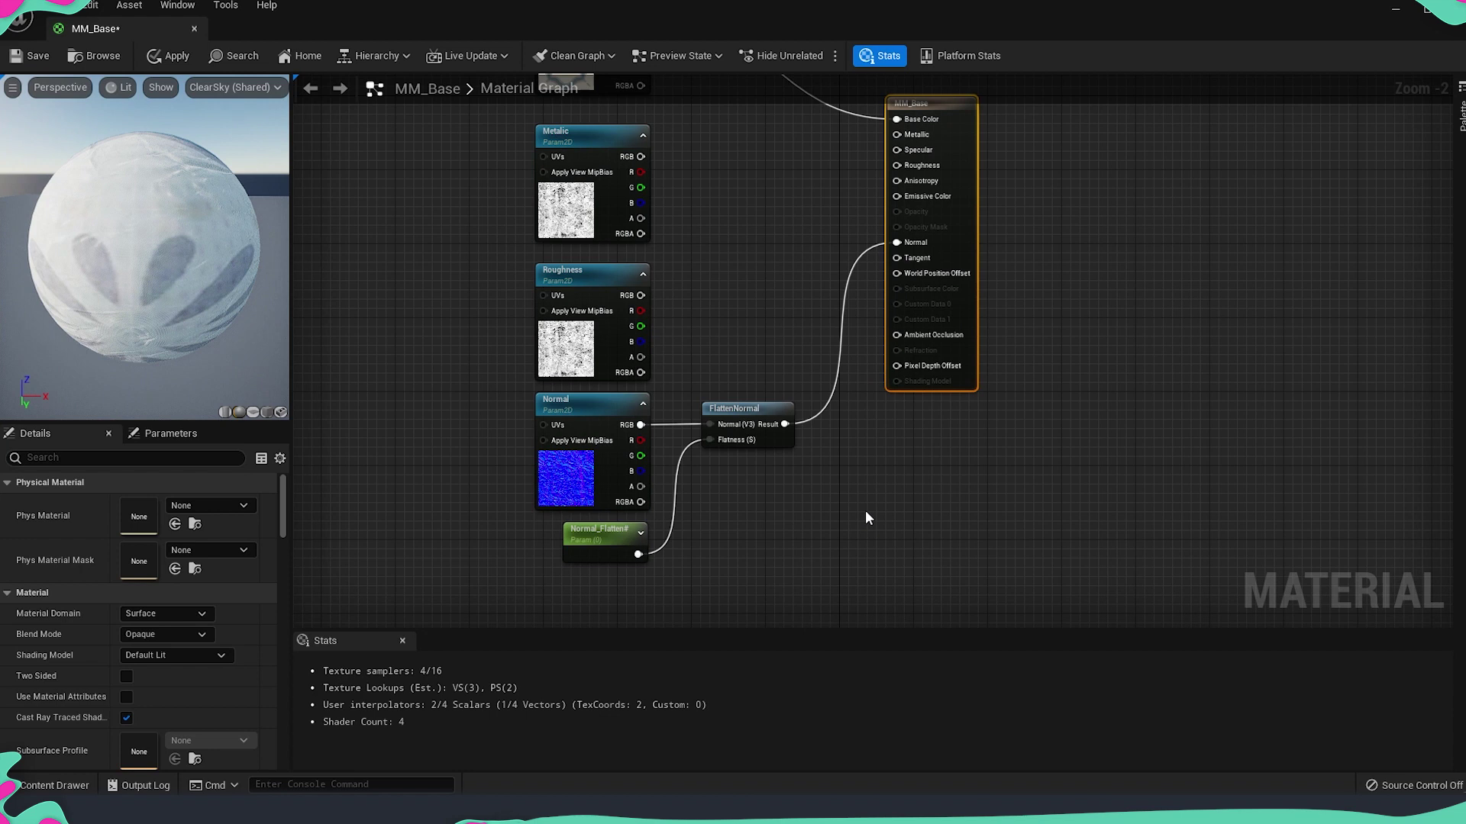
{"action": "left_click", "coordinate": [603, 551]}
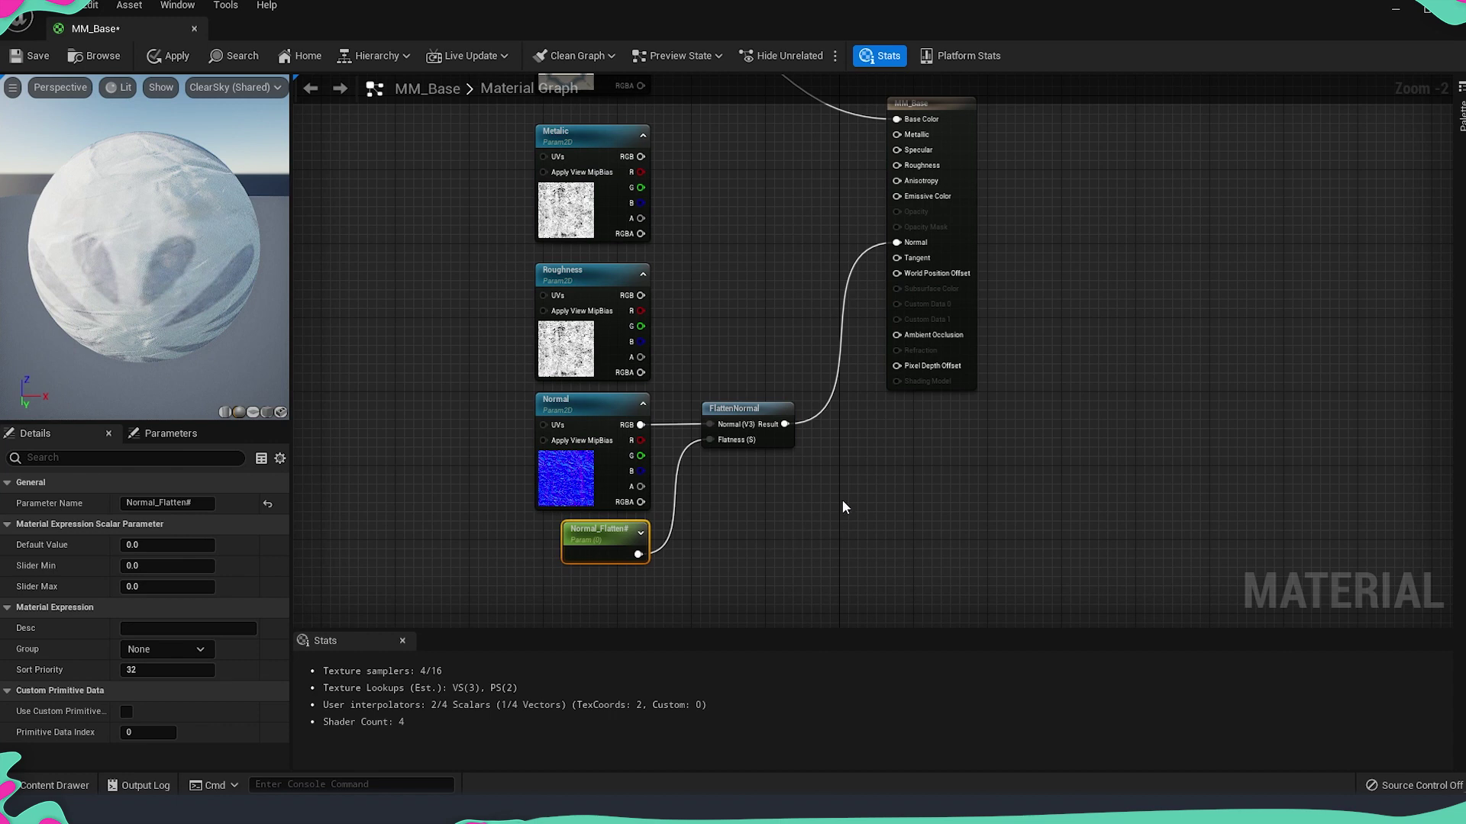
Move the Normal node group and the Roughness texture node further down to leave space beneath the Metalic and Roughness textures
{"action": "scroll", "coordinate": [715, 305], "scroll_direction": "down", "scroll_amount": 1}
{"action": "left_click", "coordinate": [713, 347]}
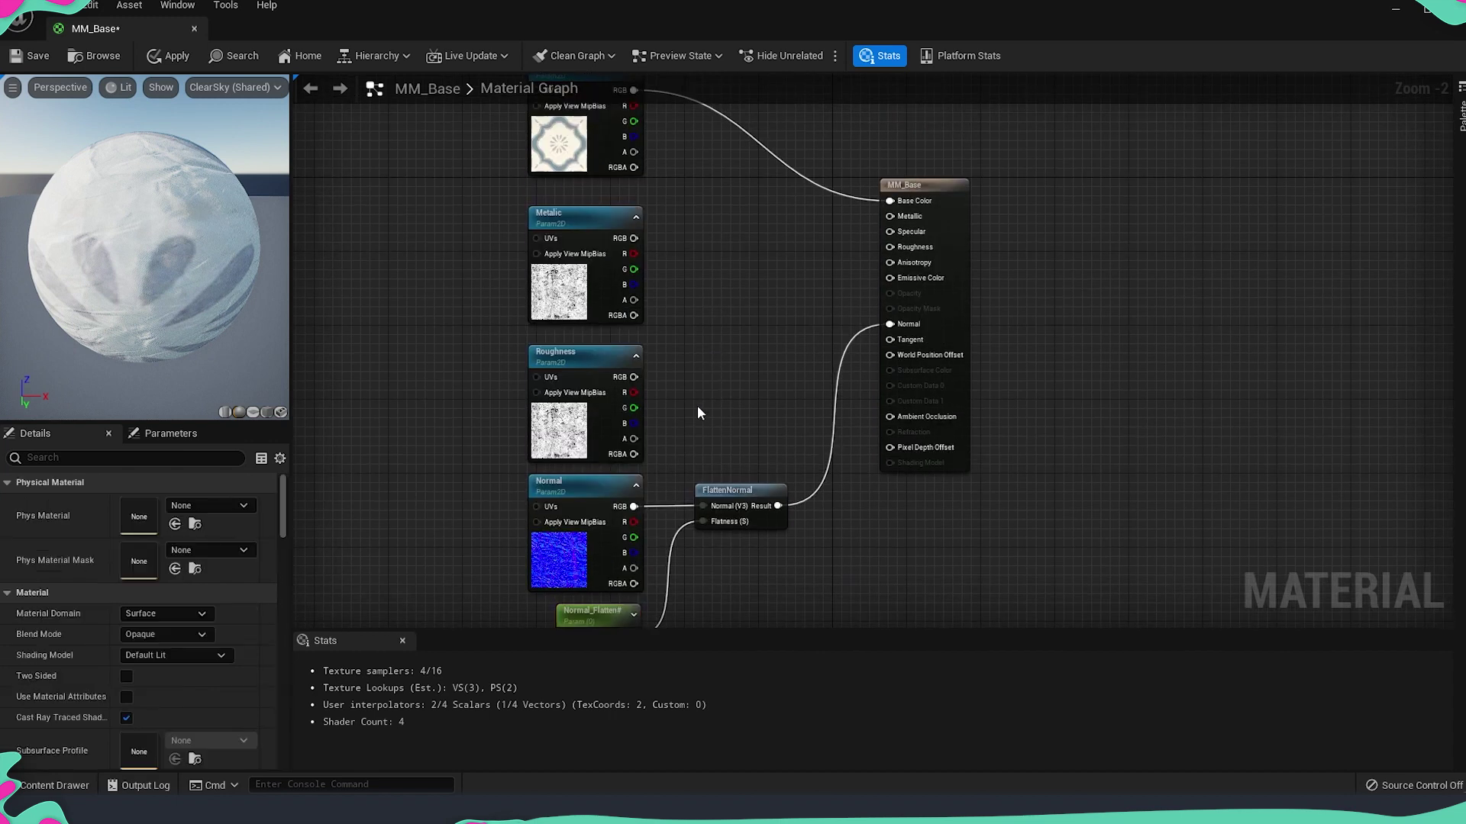
{"action": "scroll", "coordinate": [718, 474], "scroll_direction": "down", "scroll_amount": 1}
{"action": "left_click_drag", "start_coordinate": [753, 597], "coordinate": [593, 450]}
{"action": "left_click_drag", "start_coordinate": [634, 500], "coordinate": [630, 557]}
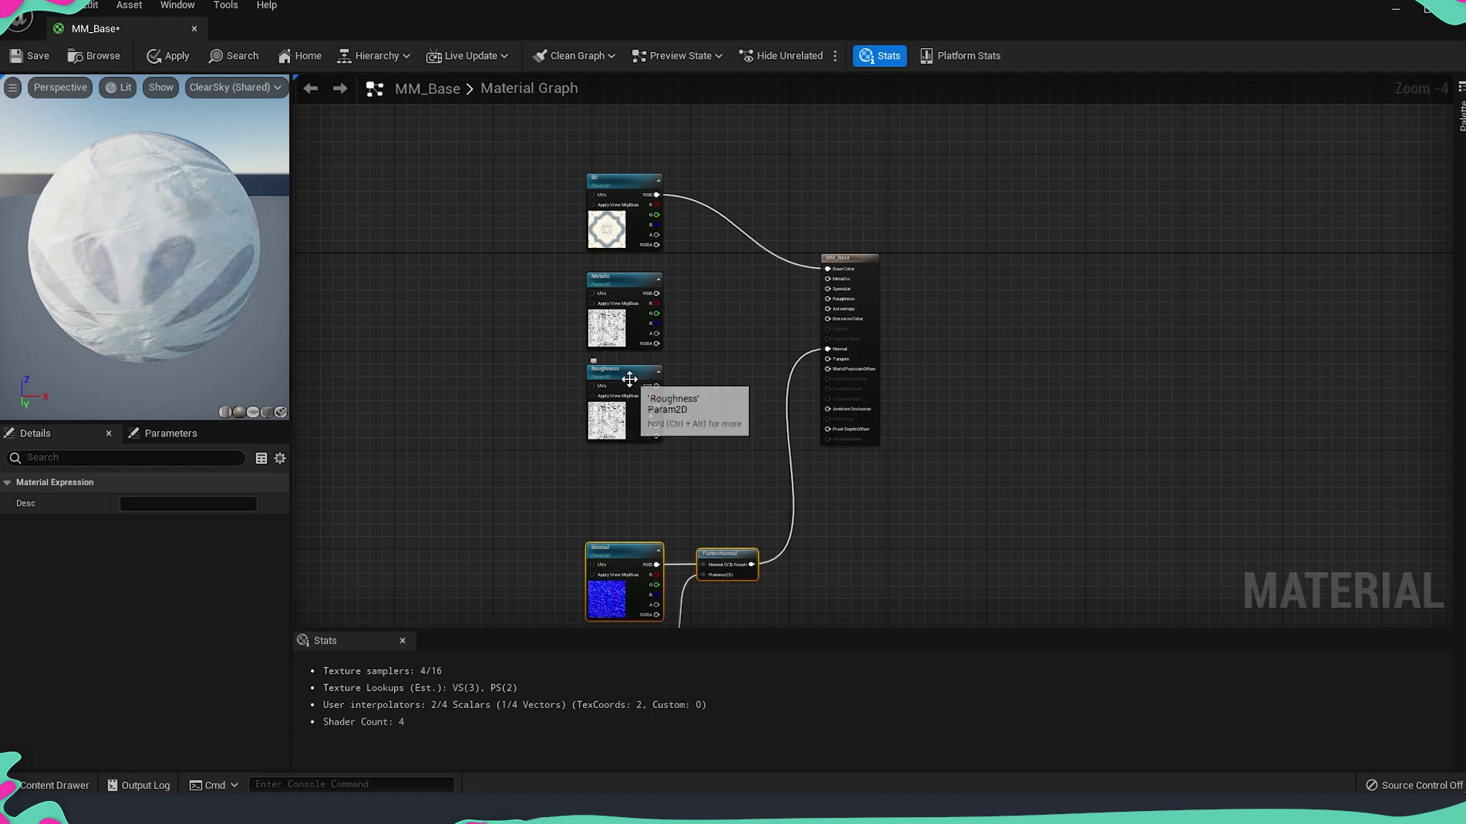
{"action": "left_click_drag", "start_coordinate": [622, 384], "coordinate": [630, 442]}
{"action": "right_click_drag", "start_coordinate": [630, 441], "coordinate": [644, 337]}
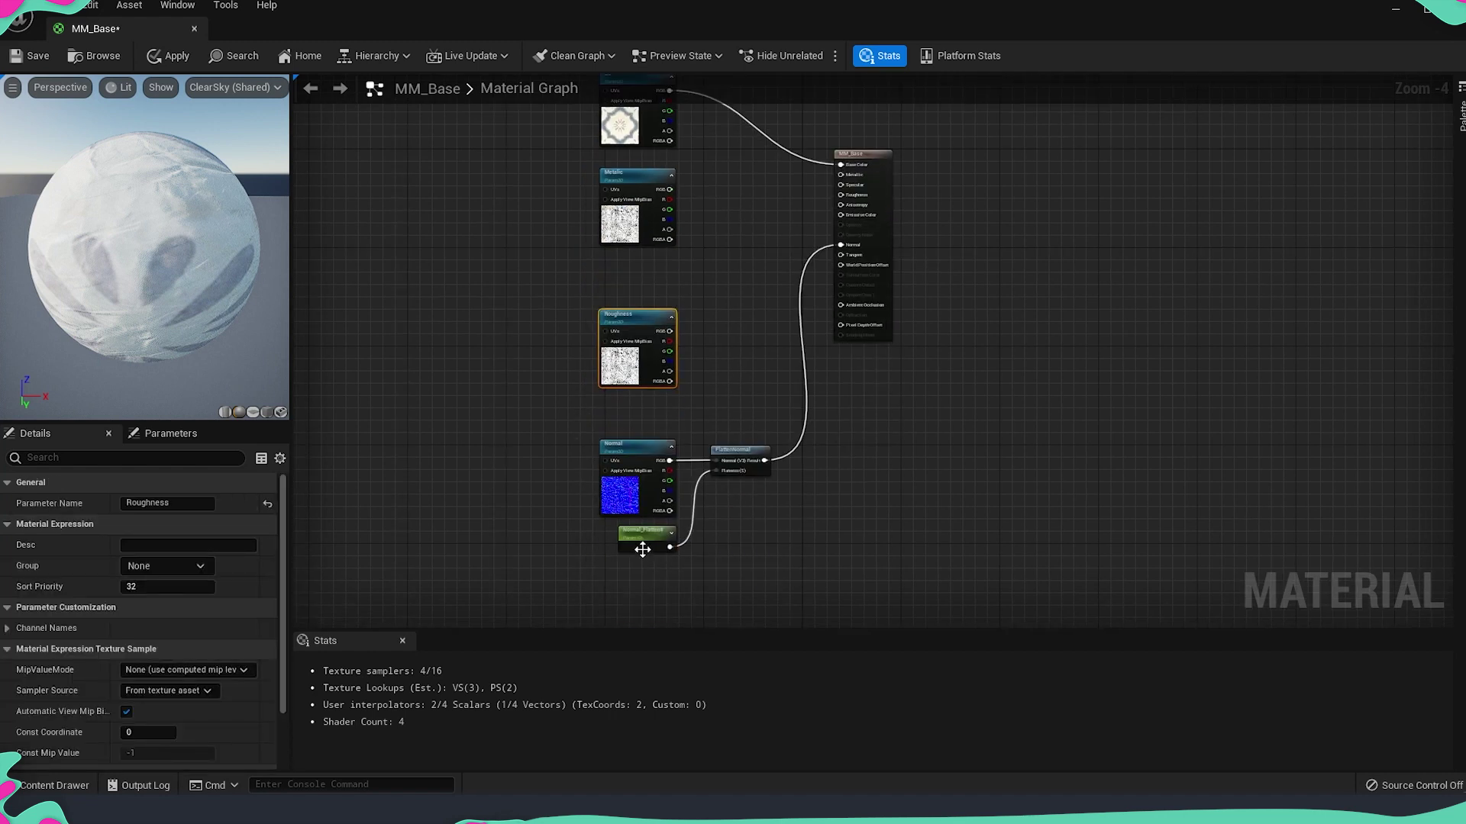
Duplicate the Normal_Flatten# parameter, place the copy beneath the Roughness texture node and rename it Roughness_Power
{"action": "left_click", "coordinate": [654, 542]}
{"action": "key", "text": "ctrl+w"}
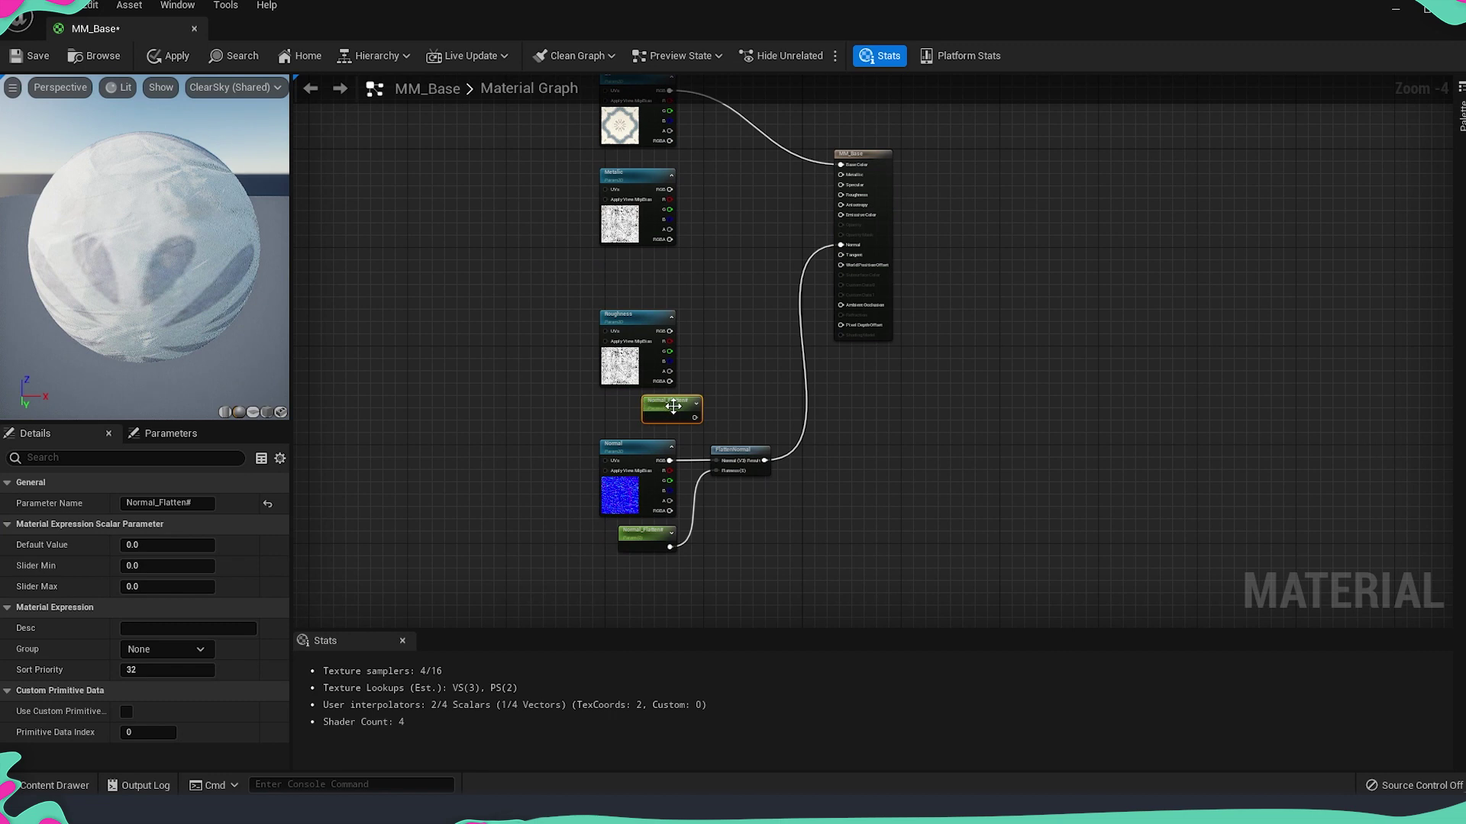
{"action": "scroll", "coordinate": [668, 401], "scroll_direction": "up", "scroll_amount": 2}
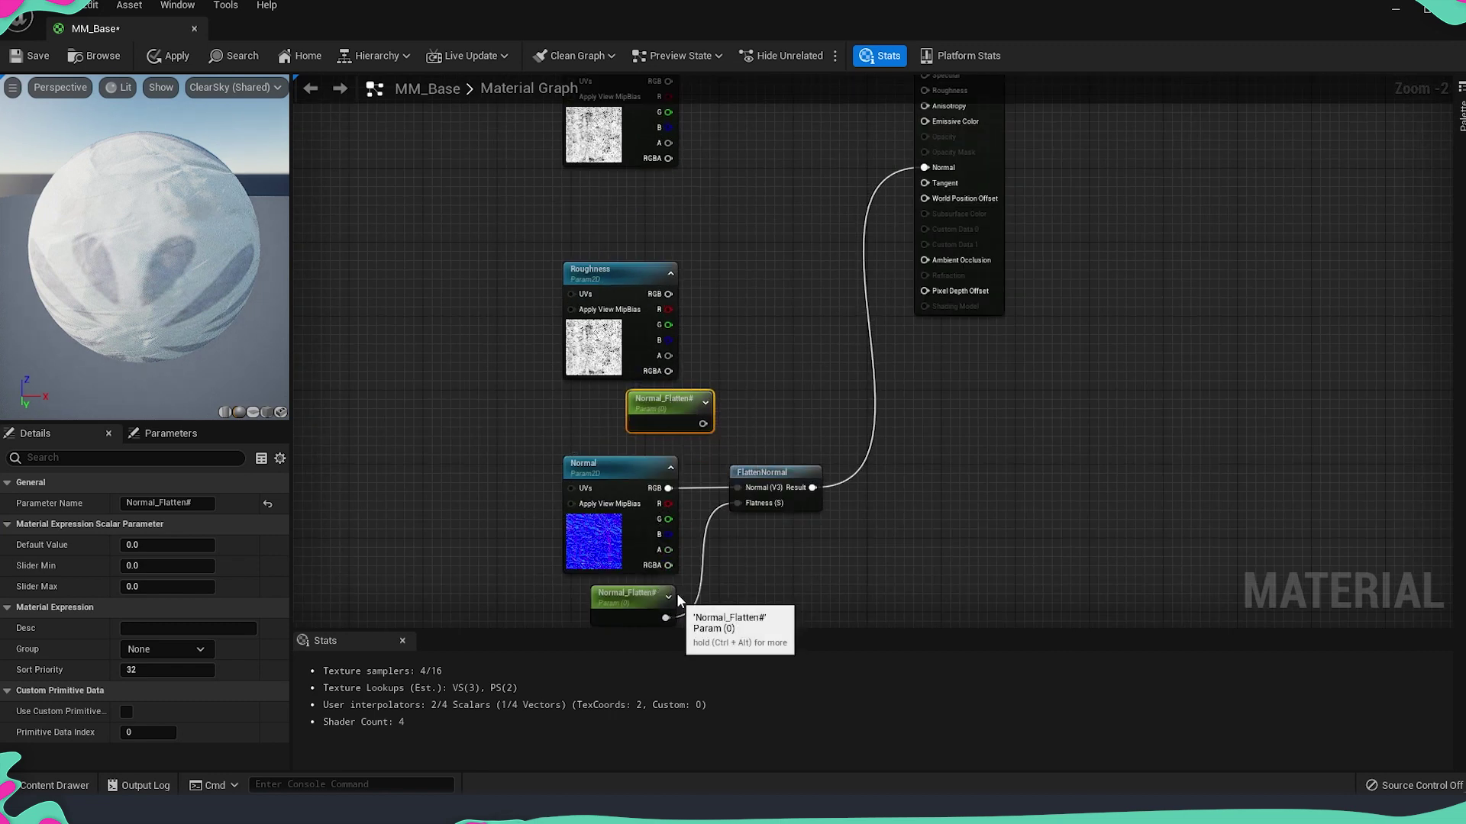
{"action": "right_click_drag", "start_coordinate": [747, 391], "coordinate": [733, 466]}
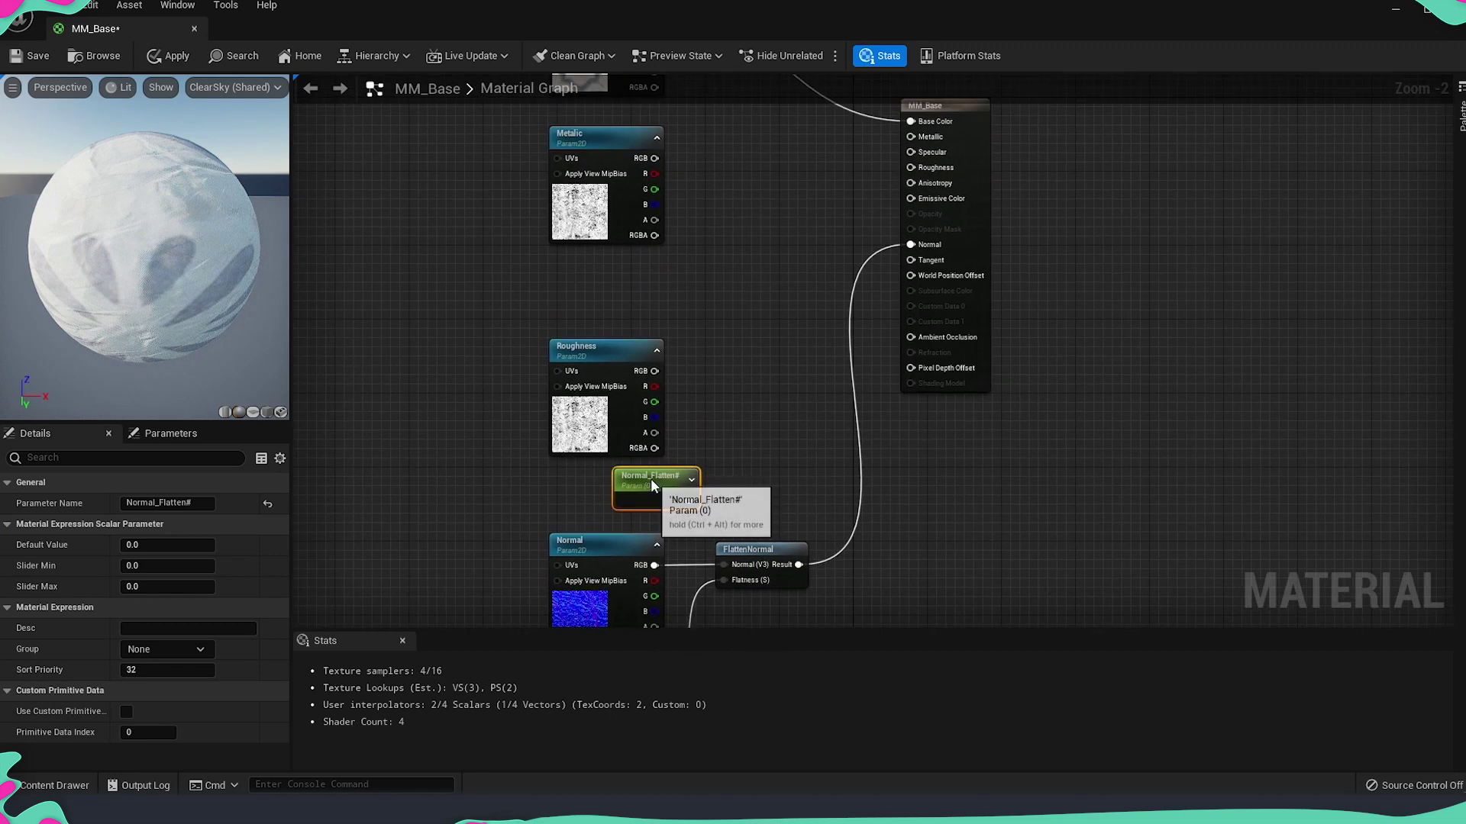
{"action": "left_click_drag", "start_coordinate": [650, 478], "coordinate": [622, 476]}
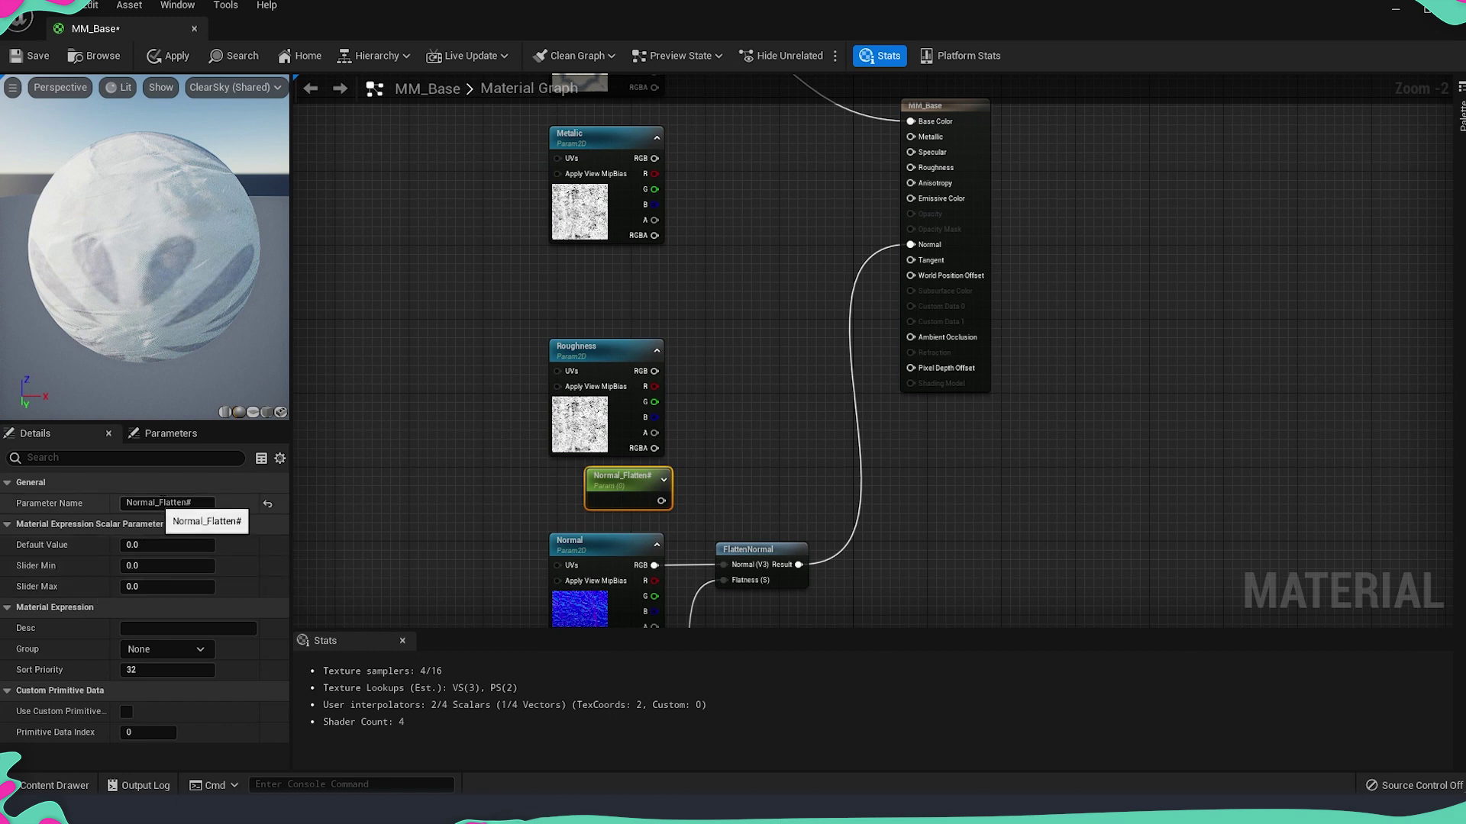
{"action": "left_click", "coordinate": [161, 503]}
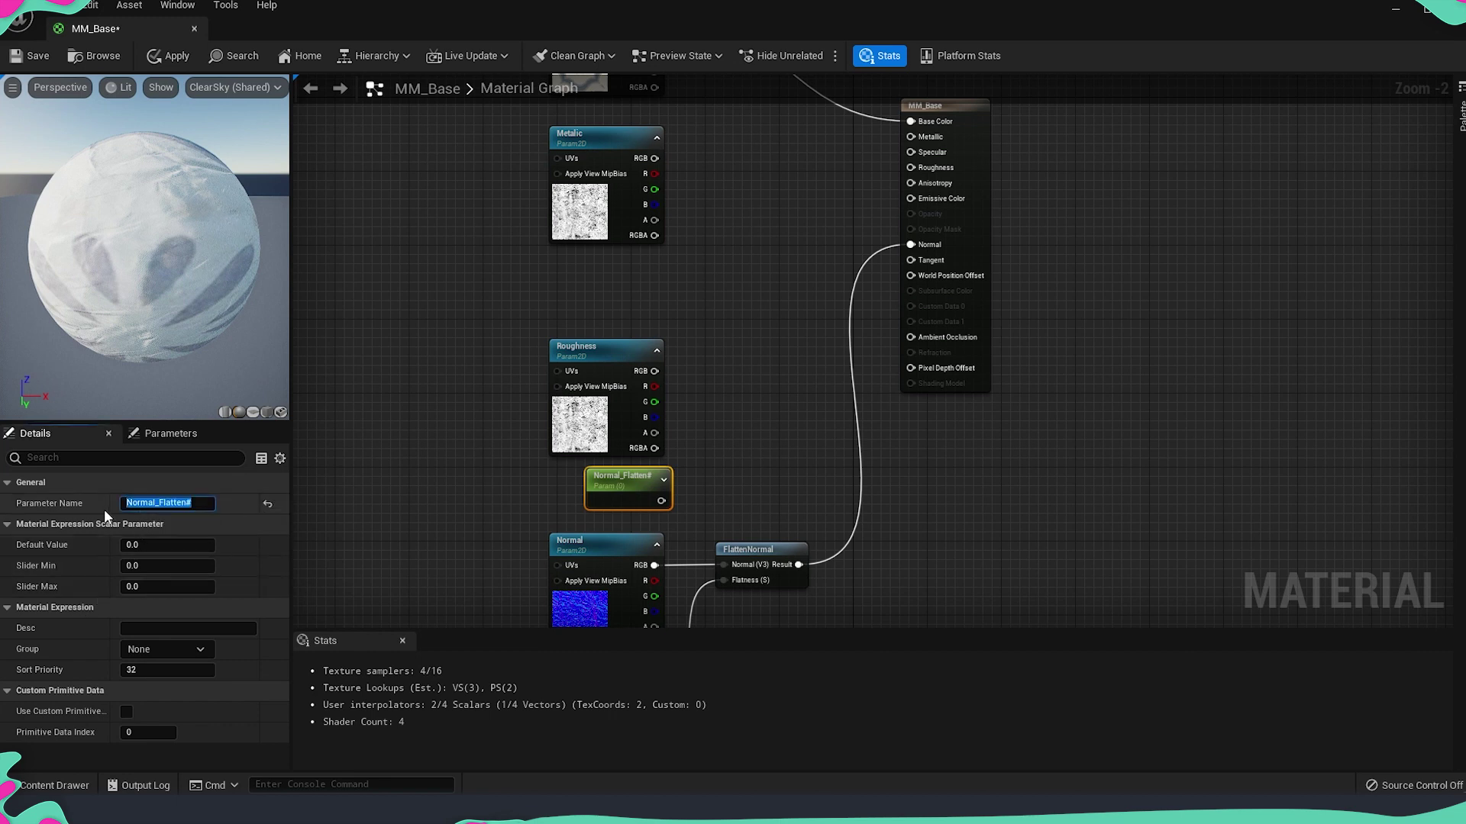
{"action": "type", "text": "Roughness_Power"}
{"action": "key", "text": "Return"}
{"action": "left_click_drag", "start_coordinate": [638, 488], "coordinate": [629, 488]}
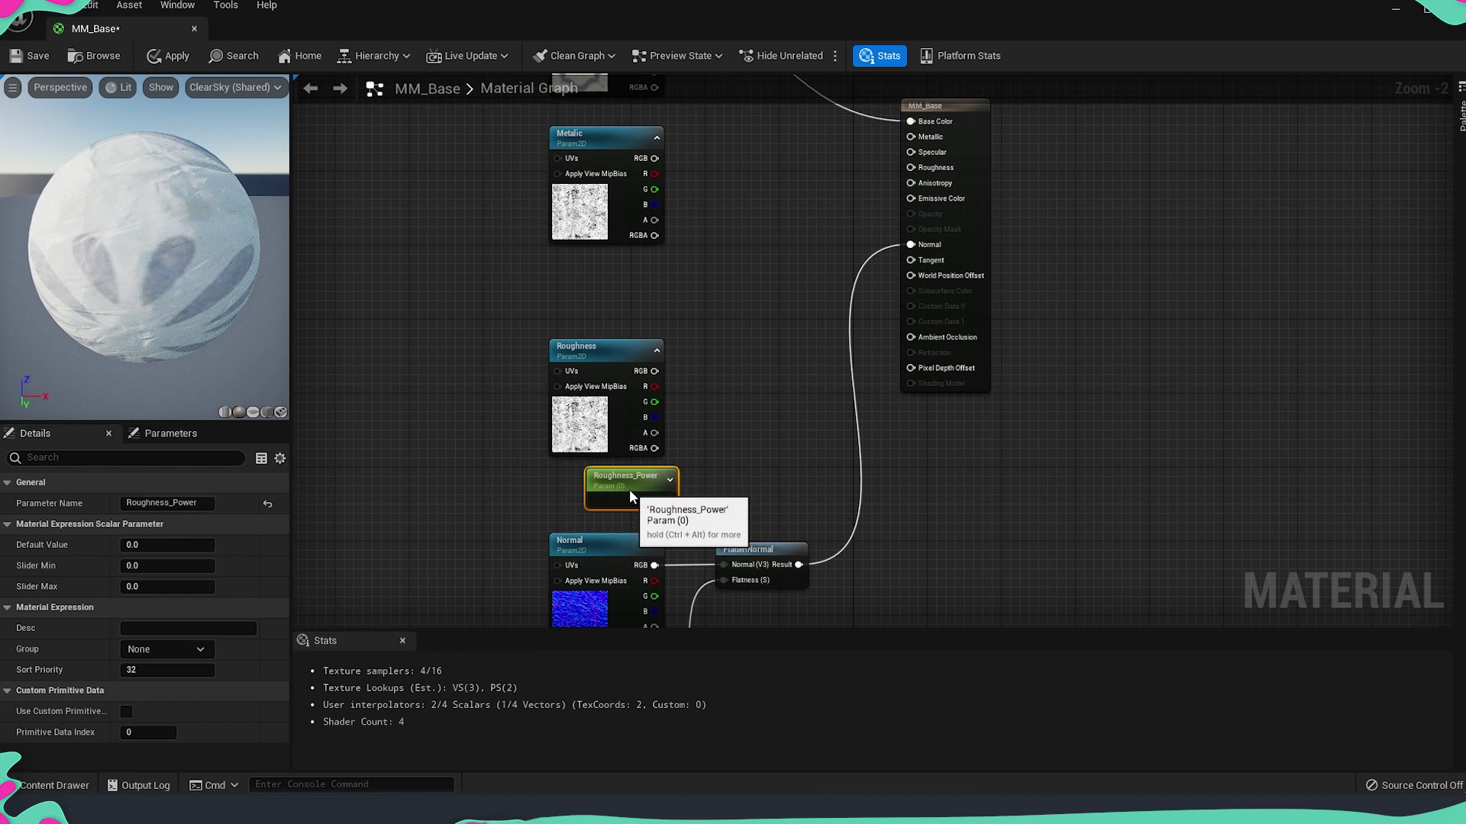
Duplicate the Roughness_Power parameter, place the copy beneath the Metalic texture node and rename it Metalic_Power
{"action": "key", "text": "ctrl+d"}
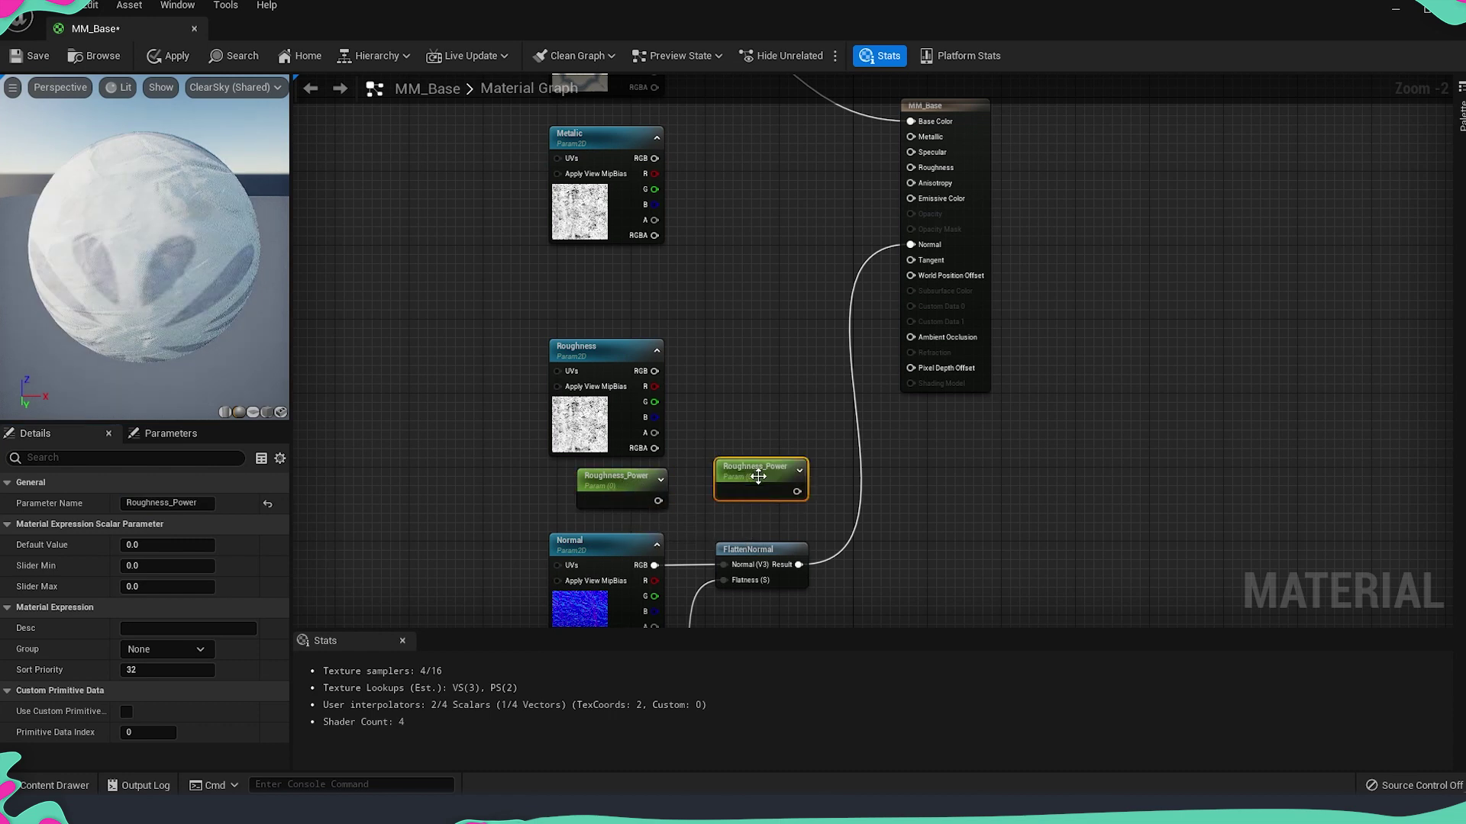
{"action": "left_click_drag", "start_coordinate": [753, 478], "coordinate": [612, 273]}
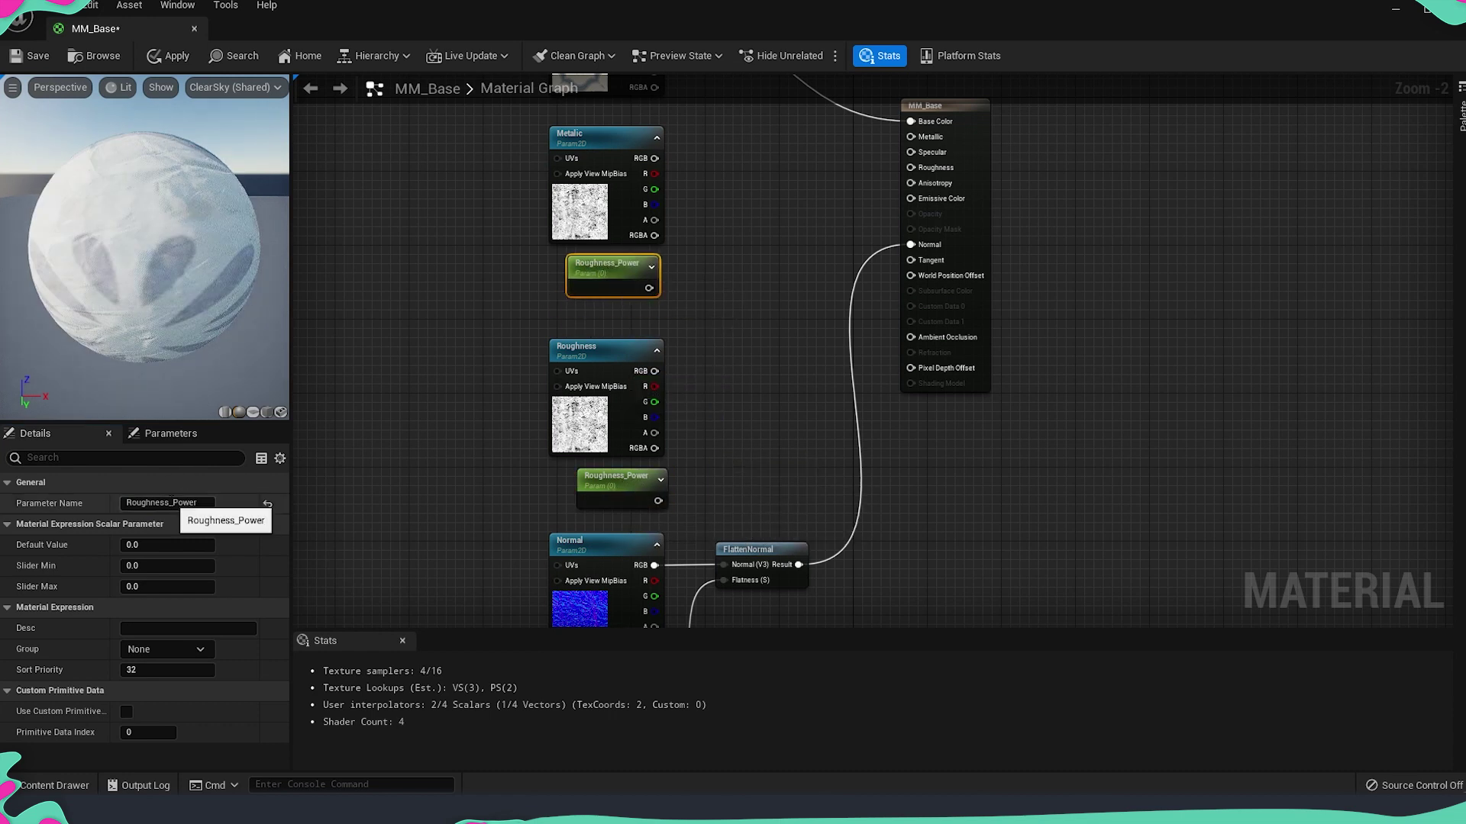
{"action": "double_click", "coordinate": [149, 503]}
{"action": "type", "text": "Meta"}
{"action": "type", "text": "lic"}
{"action": "key", "text": "Return"}
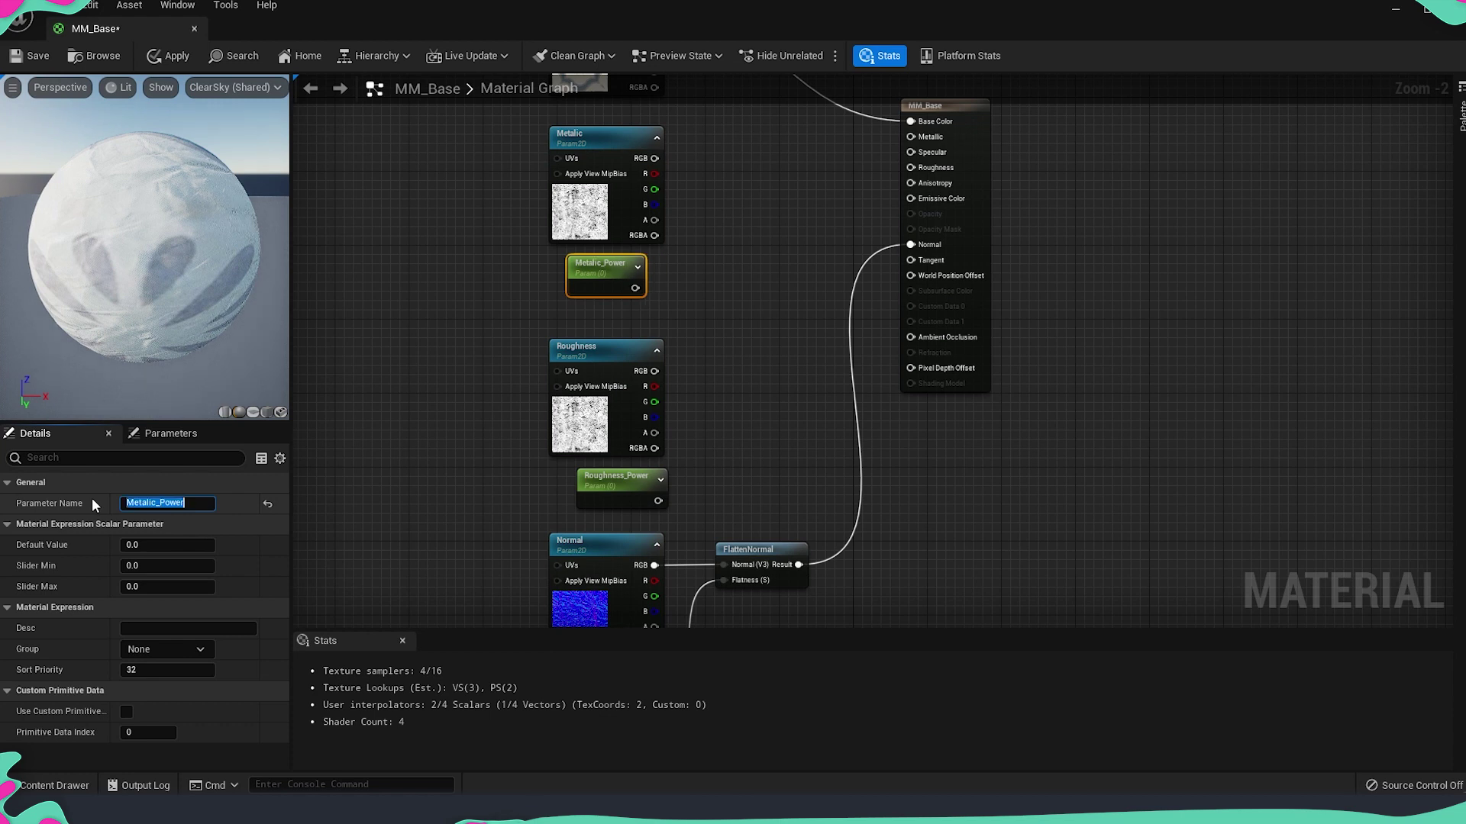
{"action": "right_click_drag", "start_coordinate": [685, 260], "coordinate": [674, 306]}
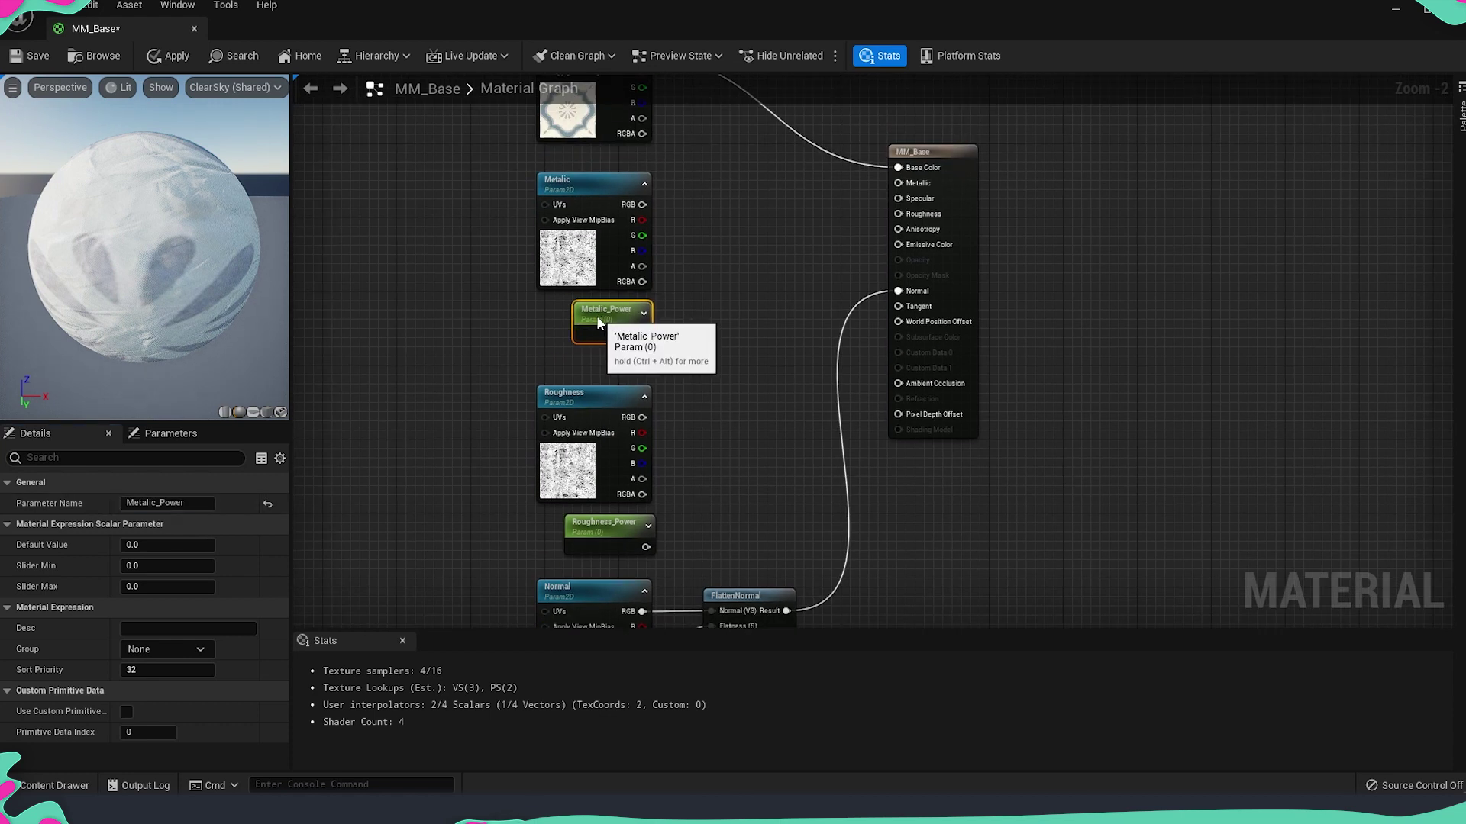
Combine the Roughness texture's RGB output with Roughness_Power in an Add node and connect the result to the material's Roughness input
{"action": "scroll", "coordinate": [718, 458], "scroll_direction": "down", "scroll_amount": 1}
{"action": "right_click_drag", "start_coordinate": [730, 529], "coordinate": [717, 374]}
{"action": "left_click_drag", "start_coordinate": [719, 390], "coordinate": [735, 561]}
{"action": "scroll", "coordinate": [693, 305], "scroll_direction": "up", "scroll_amount": 2}
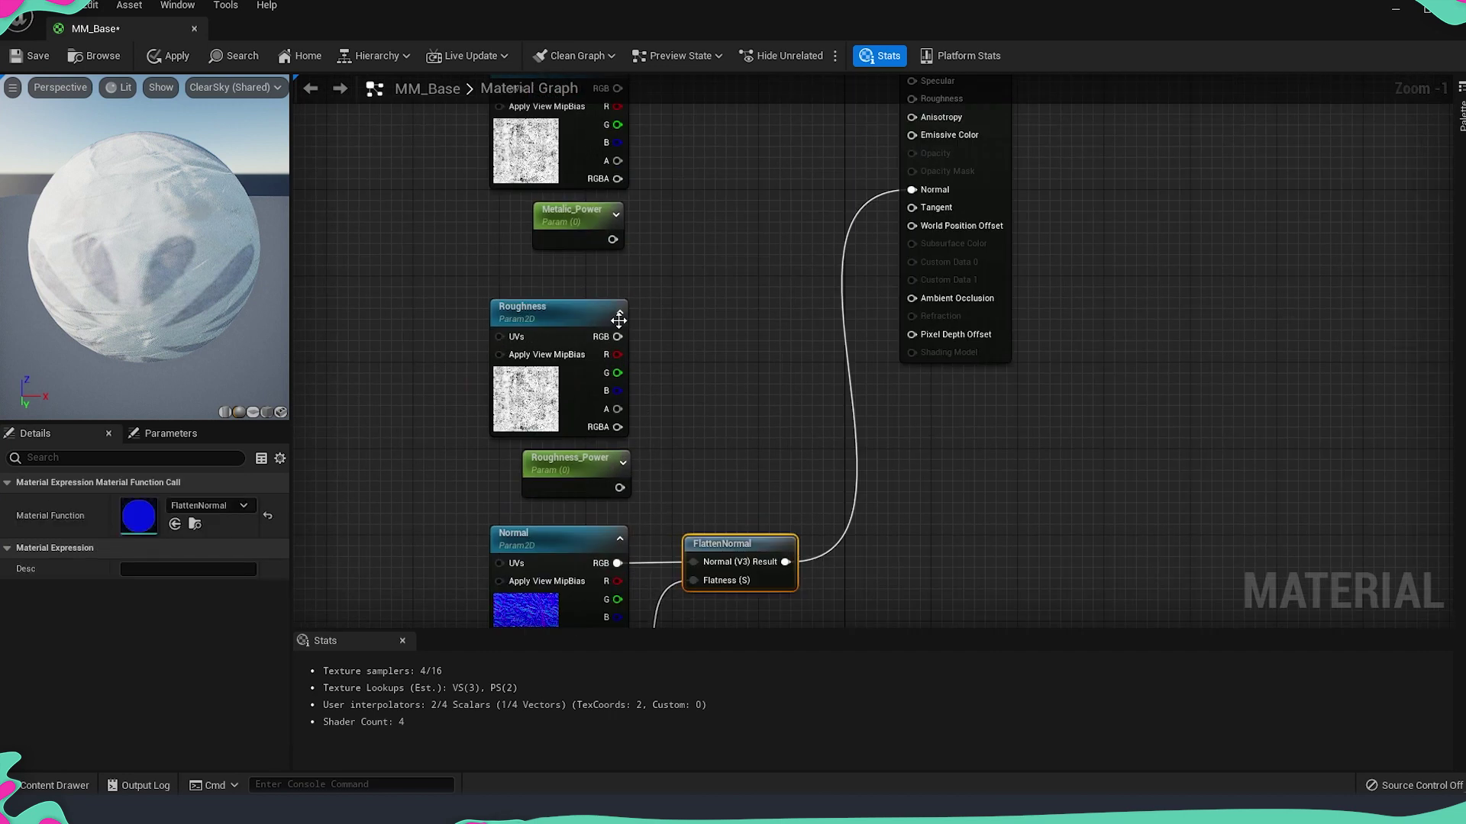
{"action": "left_click_drag", "start_coordinate": [617, 336], "coordinate": [681, 338]}
{"action": "type", "text": "add"}
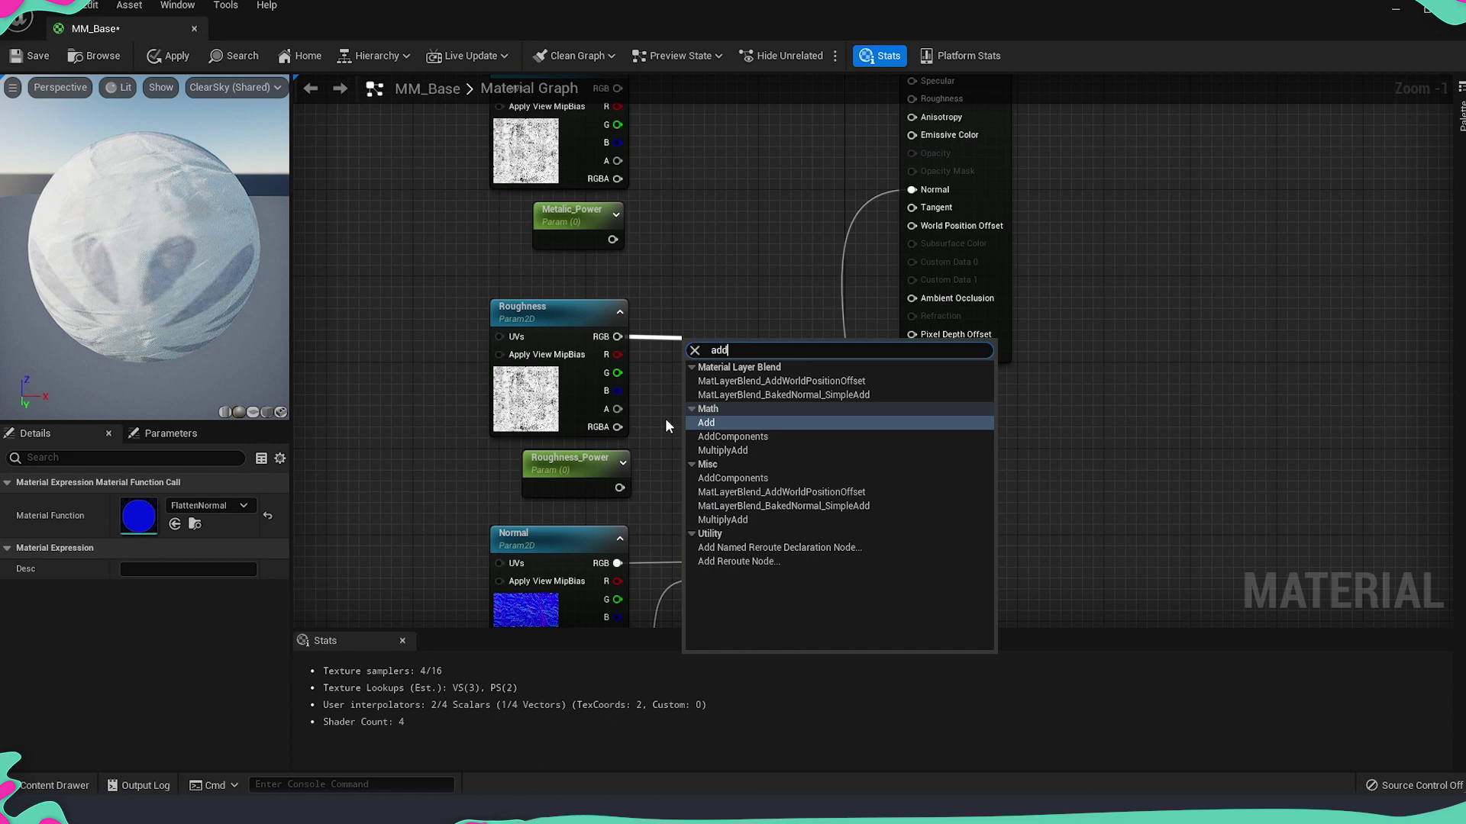
{"action": "left_click", "coordinate": [707, 424]}
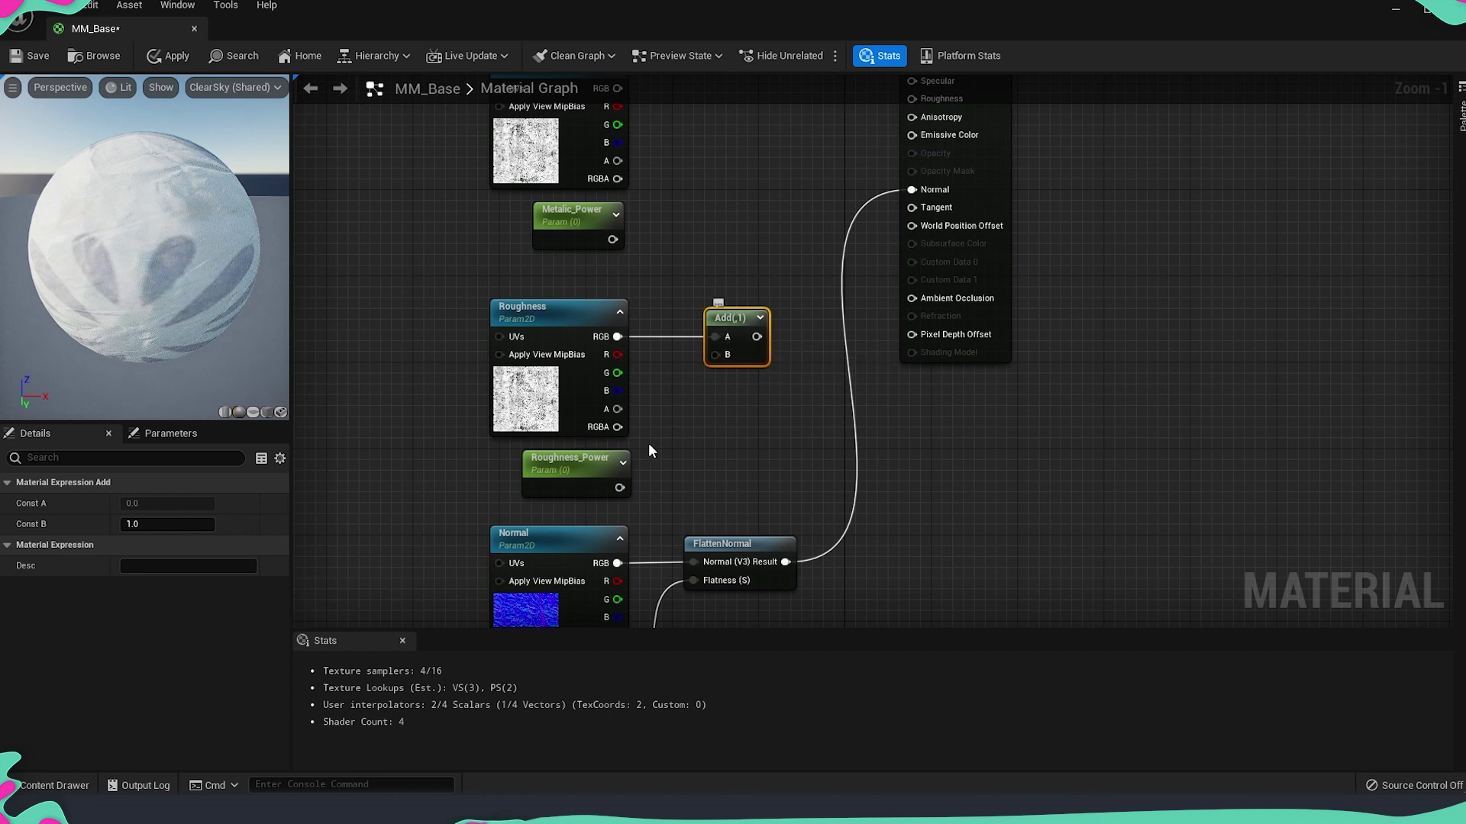
{"action": "left_click_drag", "start_coordinate": [619, 488], "coordinate": [715, 354]}
{"action": "right_click_drag", "start_coordinate": [782, 382], "coordinate": [715, 499]}
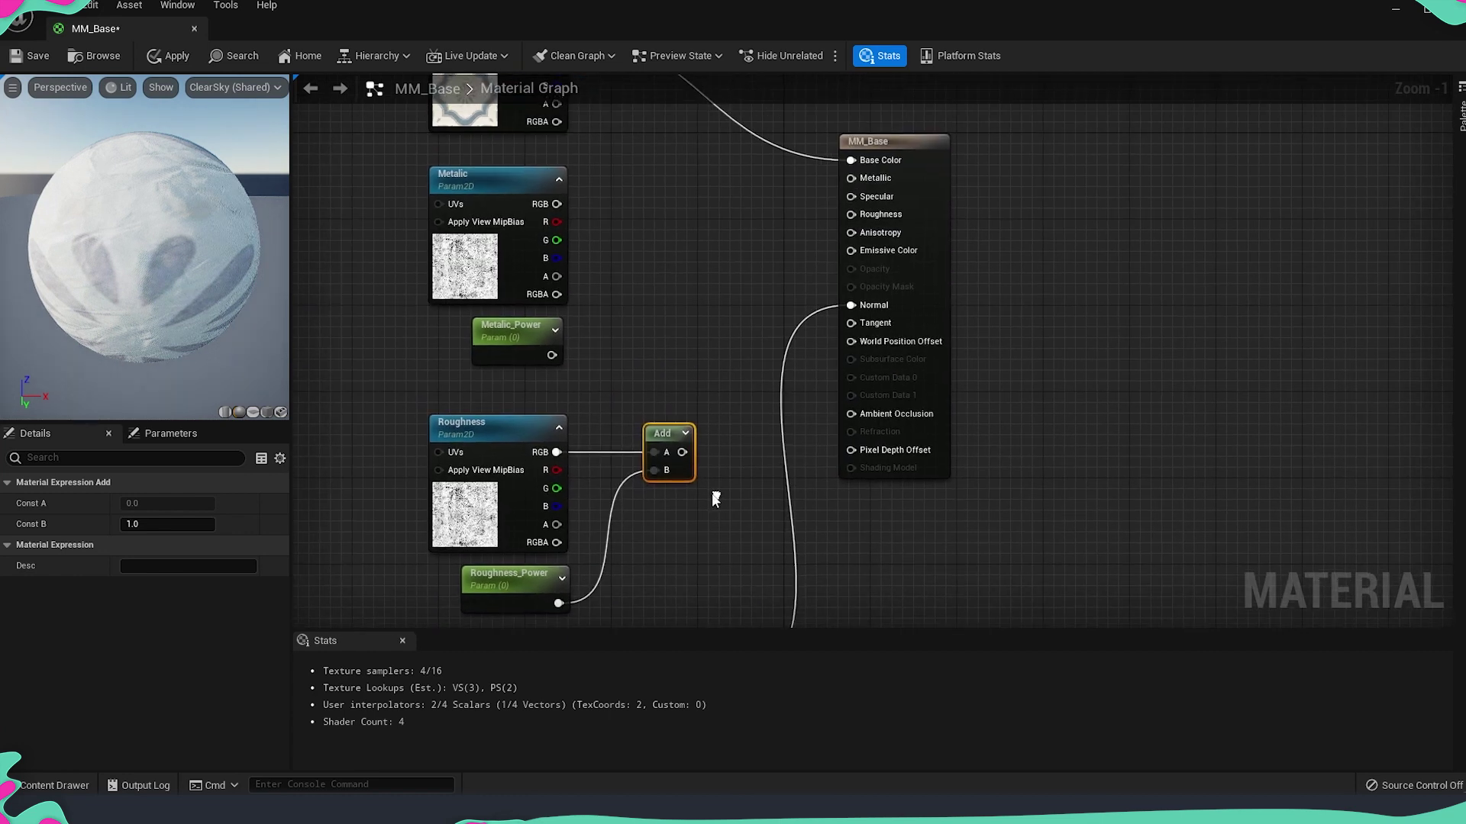
{"action": "left_click_drag", "start_coordinate": [681, 452], "coordinate": [852, 220]}
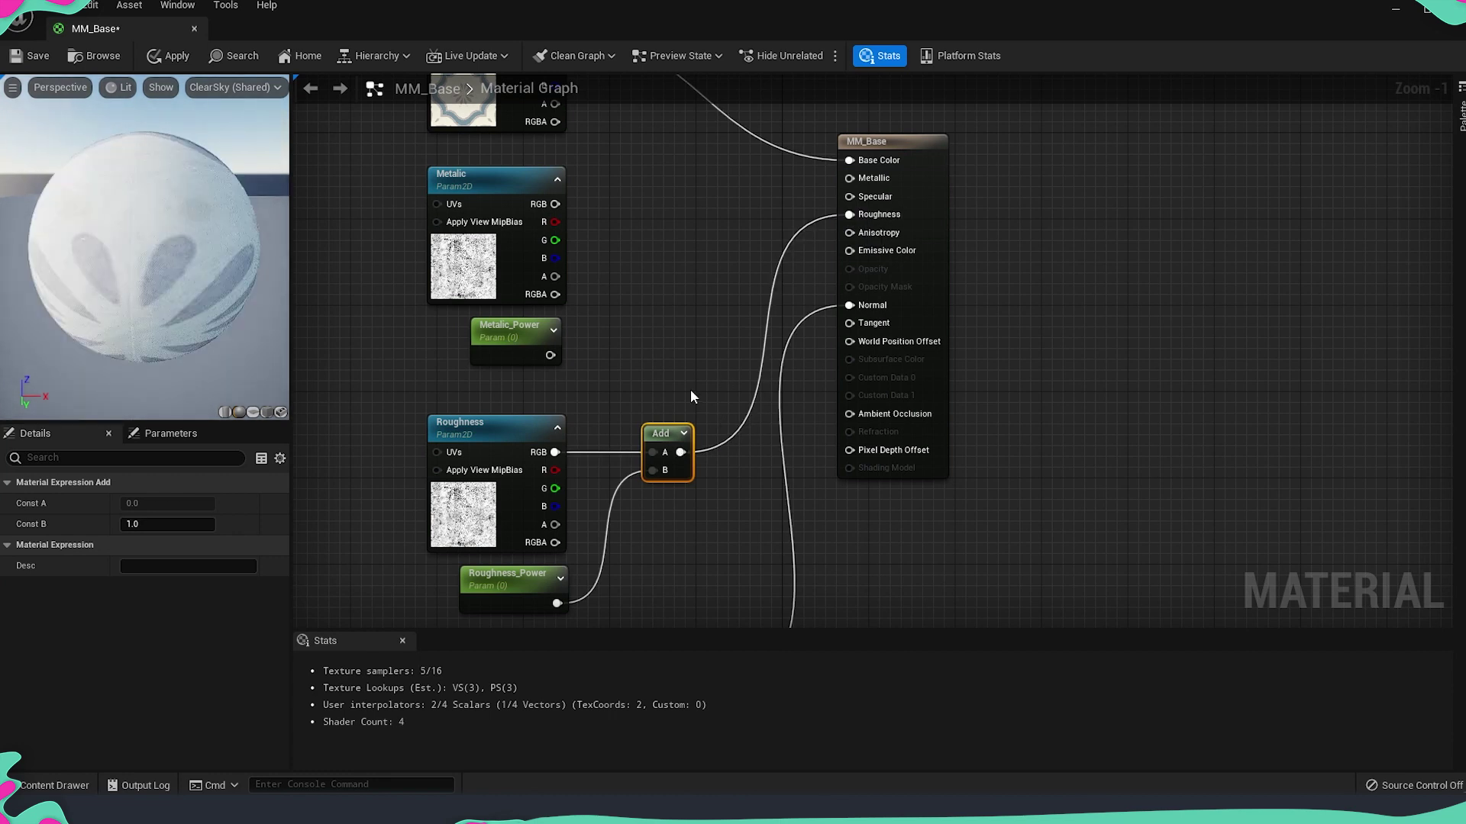
Combine the Metalic texture's RGB output with Metalic_Power in a Multiply node and connect the result to the material's Metallic input
{"action": "right_click_drag", "start_coordinate": [653, 329], "coordinate": [658, 374]}
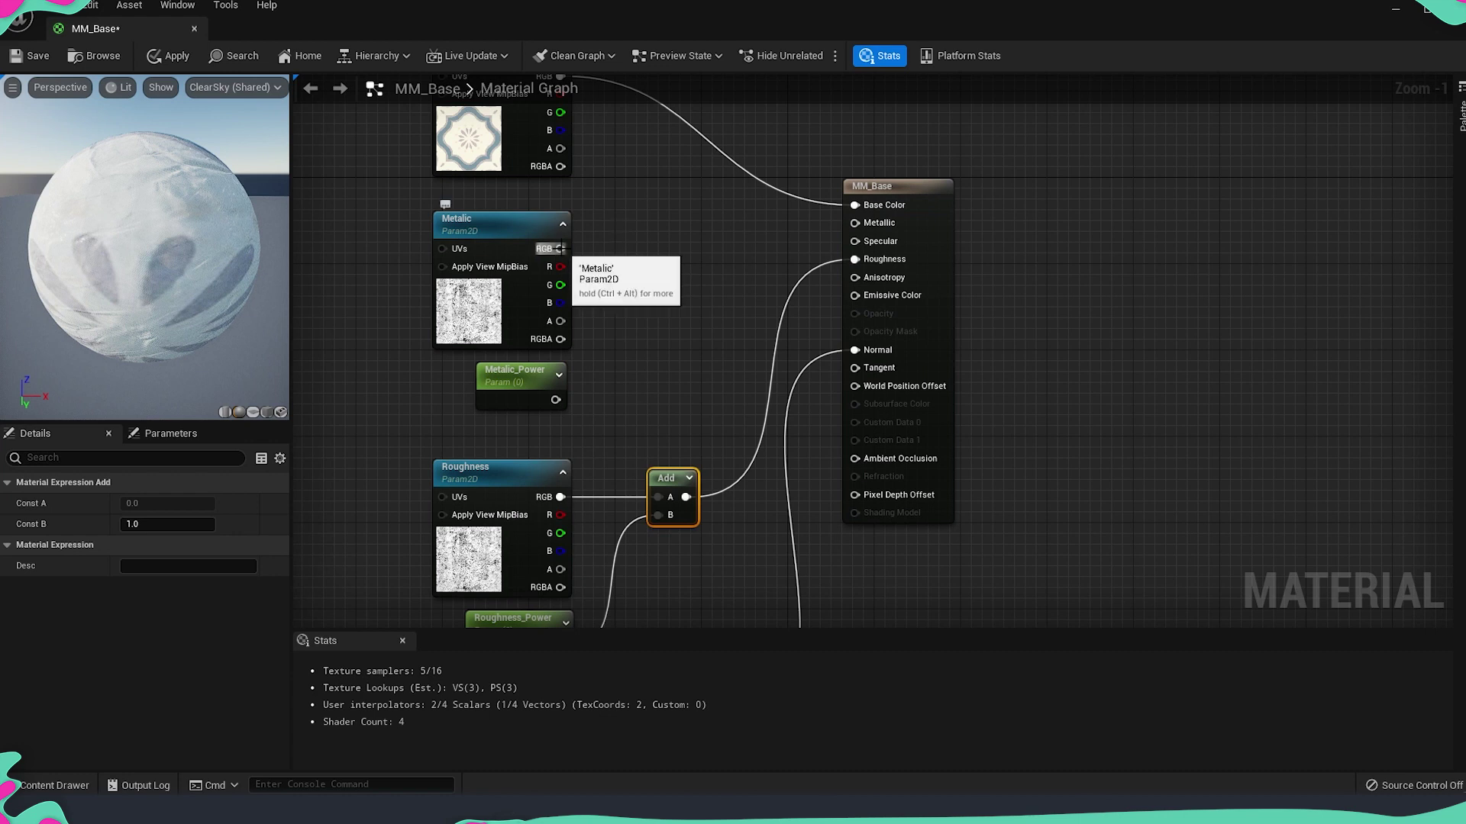
{"action": "left_click_drag", "start_coordinate": [560, 249], "coordinate": [645, 252]}
{"action": "type", "text": "mul"}
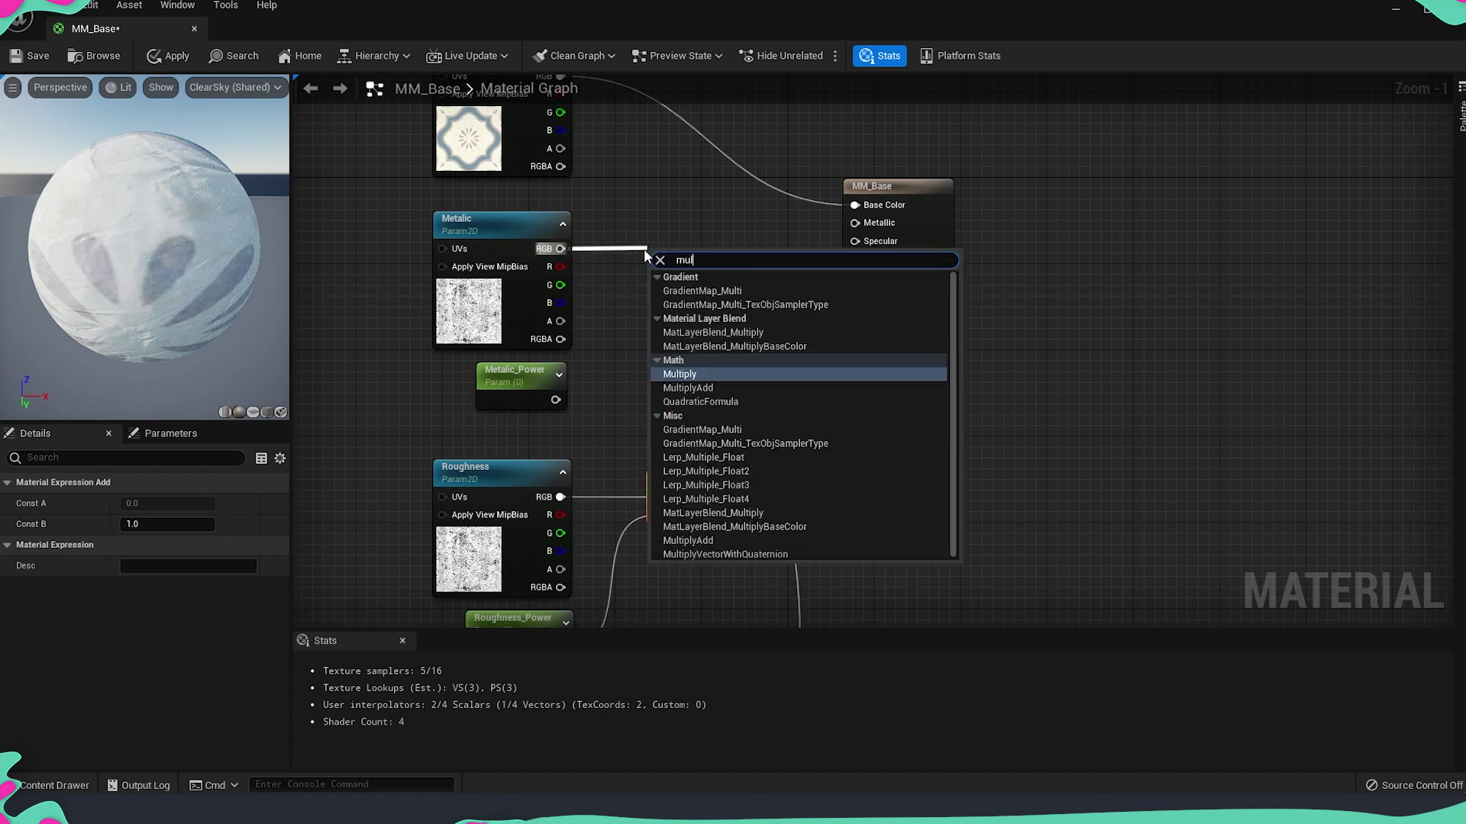
{"action": "key", "text": "Return"}
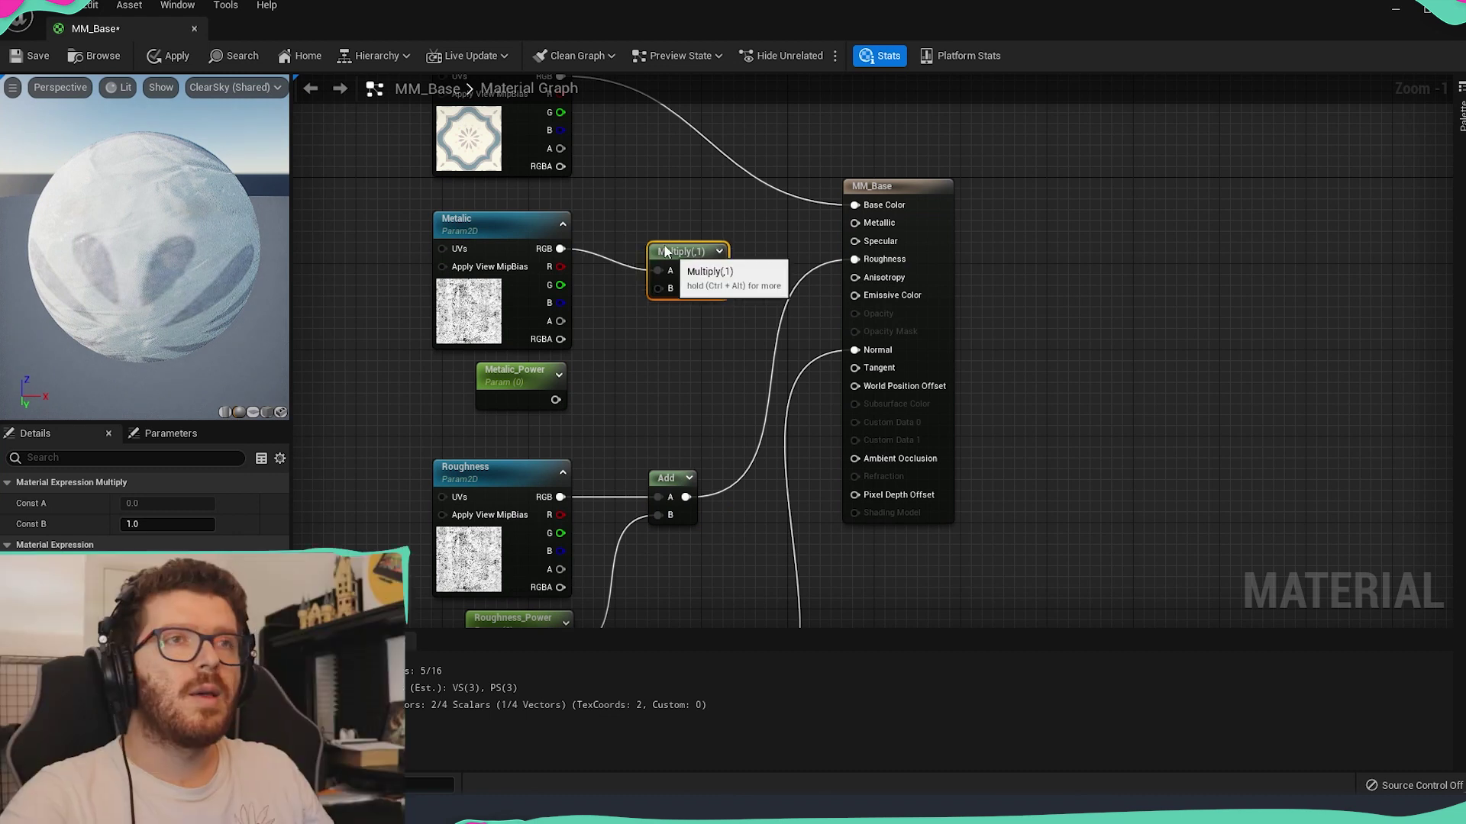
{"action": "left_click_drag", "start_coordinate": [670, 258], "coordinate": [639, 232]}
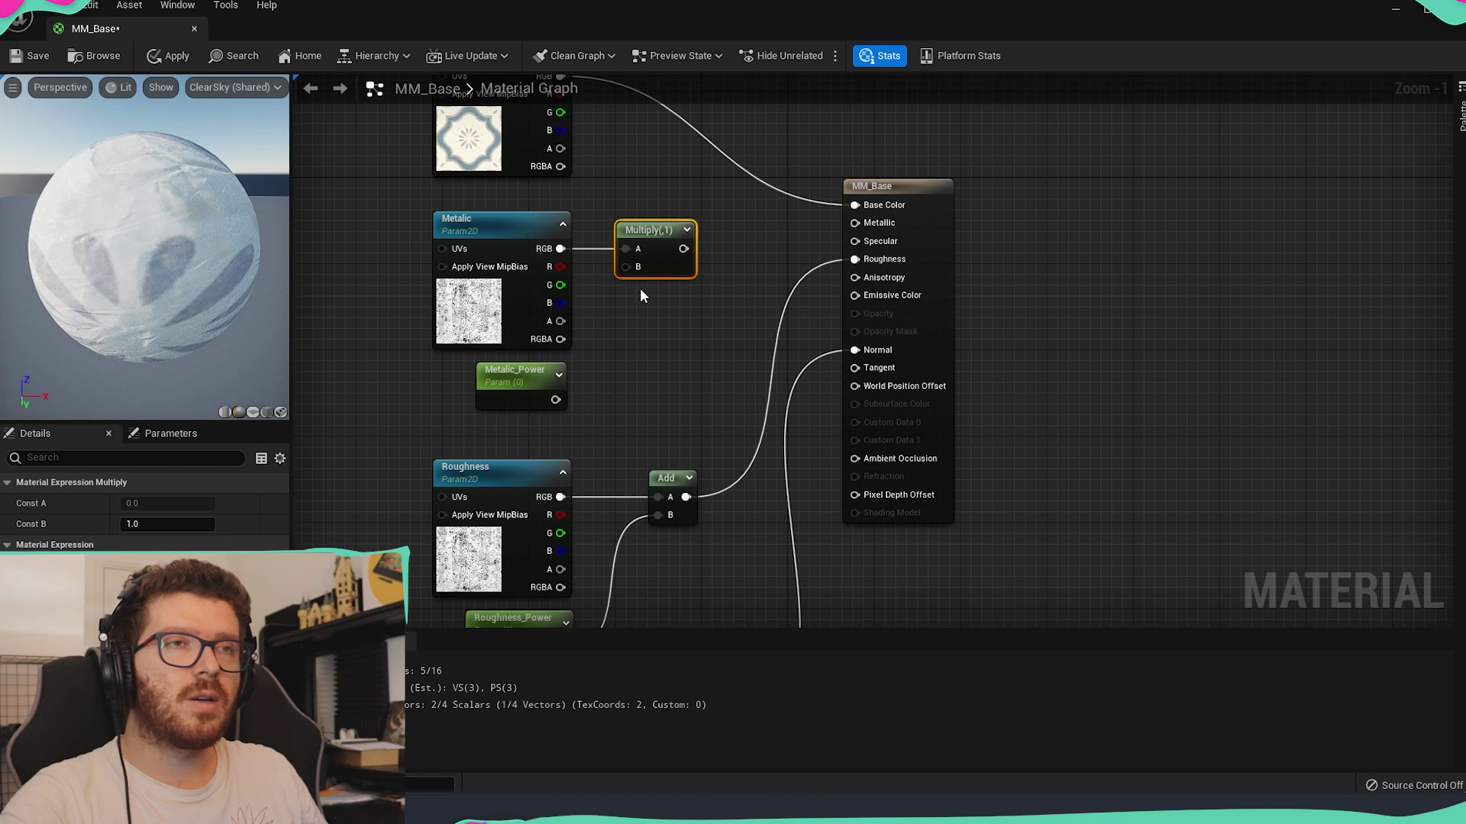
{"action": "left_click_drag", "start_coordinate": [684, 248], "coordinate": [818, 257]}
{"action": "left_click_drag", "start_coordinate": [518, 434], "coordinate": [589, 301]}
{"action": "left_click", "coordinate": [652, 373]}
{"action": "scroll", "coordinate": [664, 385], "scroll_direction": "down", "scroll_amount": 2}
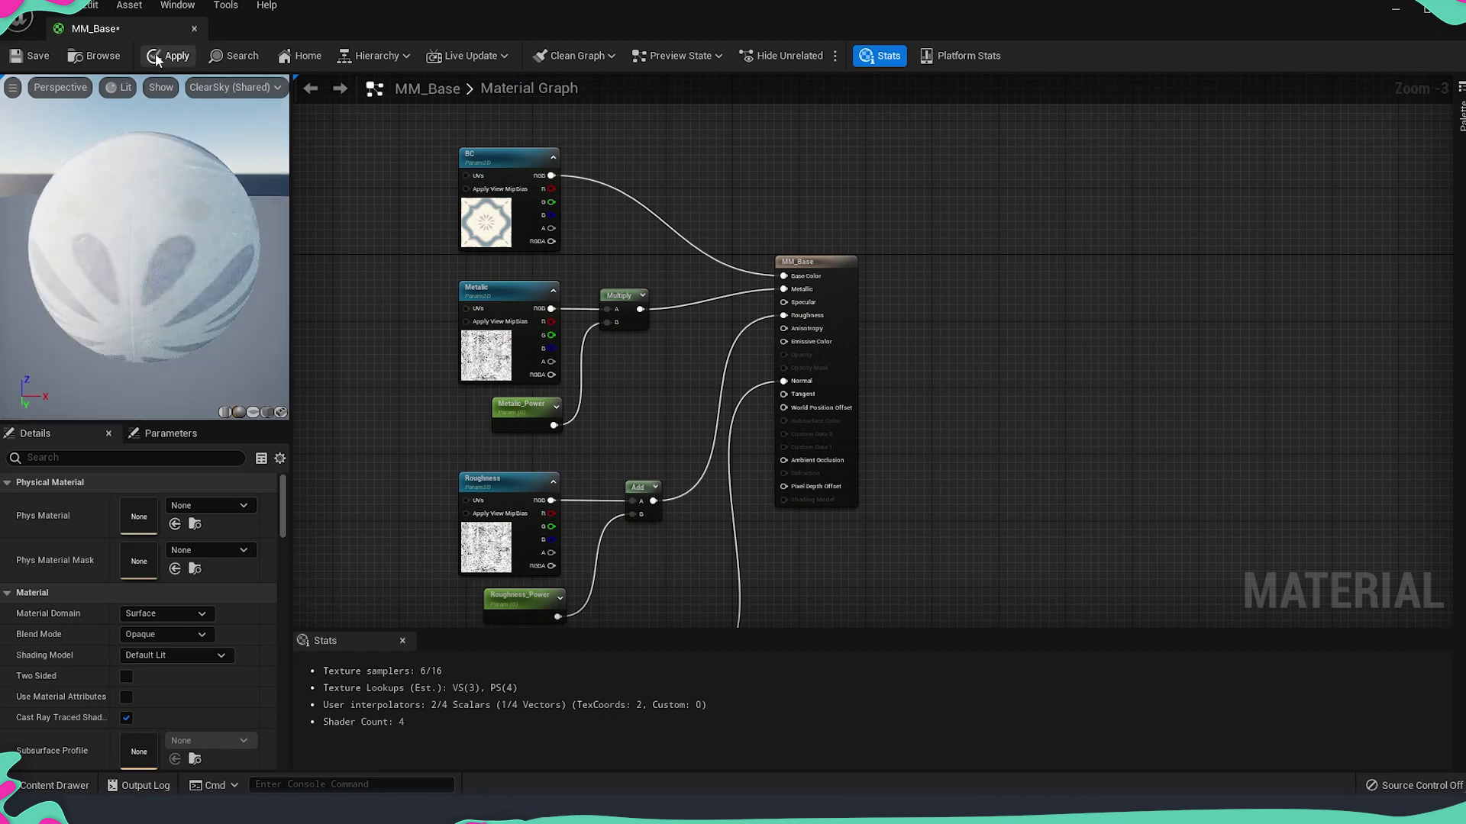
{"action": "right_click_drag", "start_coordinate": [570, 433], "coordinate": [618, 348]}
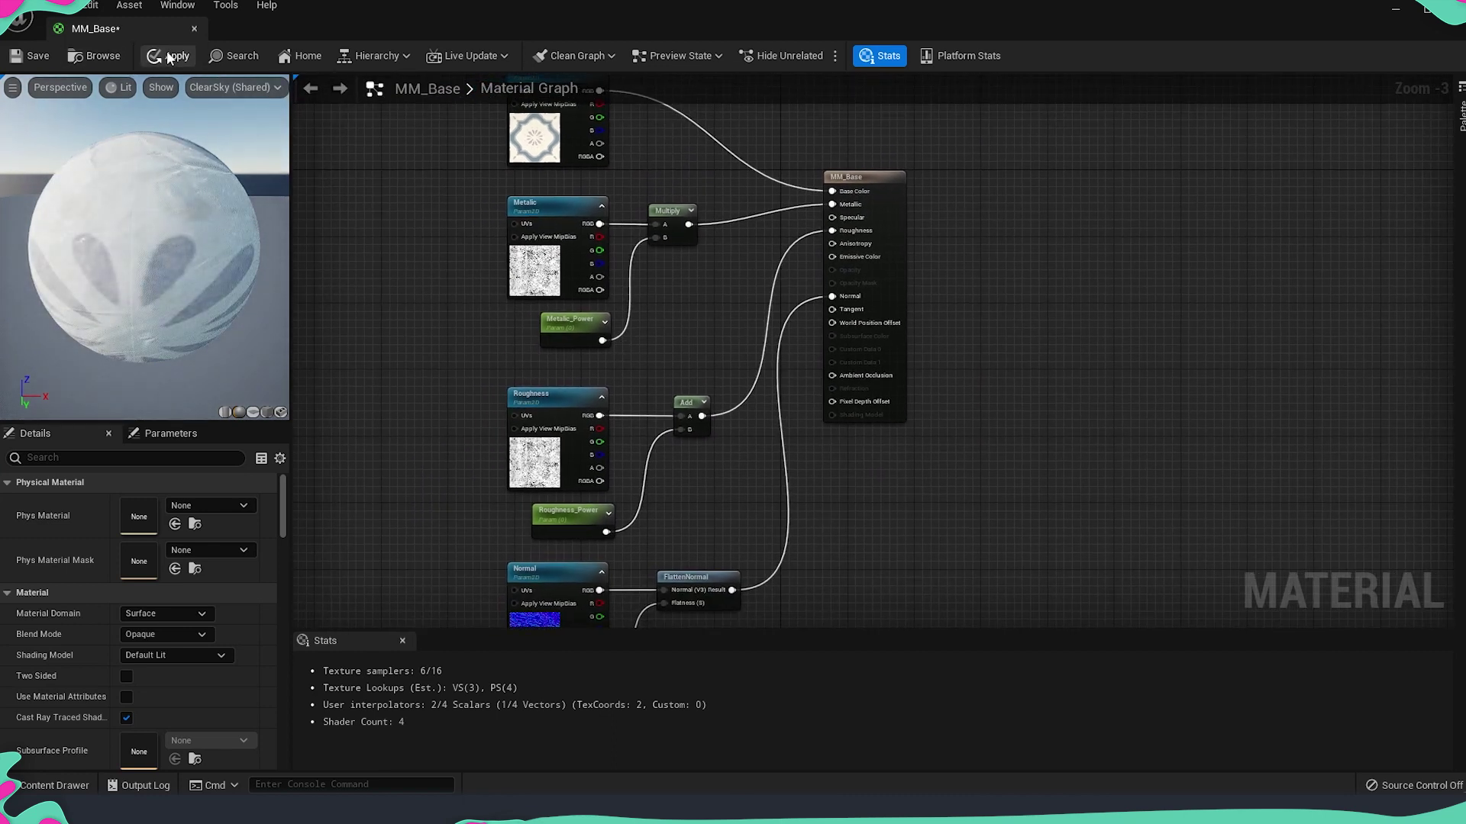
Apply and save the MM_Base material, and close its editor
{"action": "left_click", "coordinate": [170, 58]}
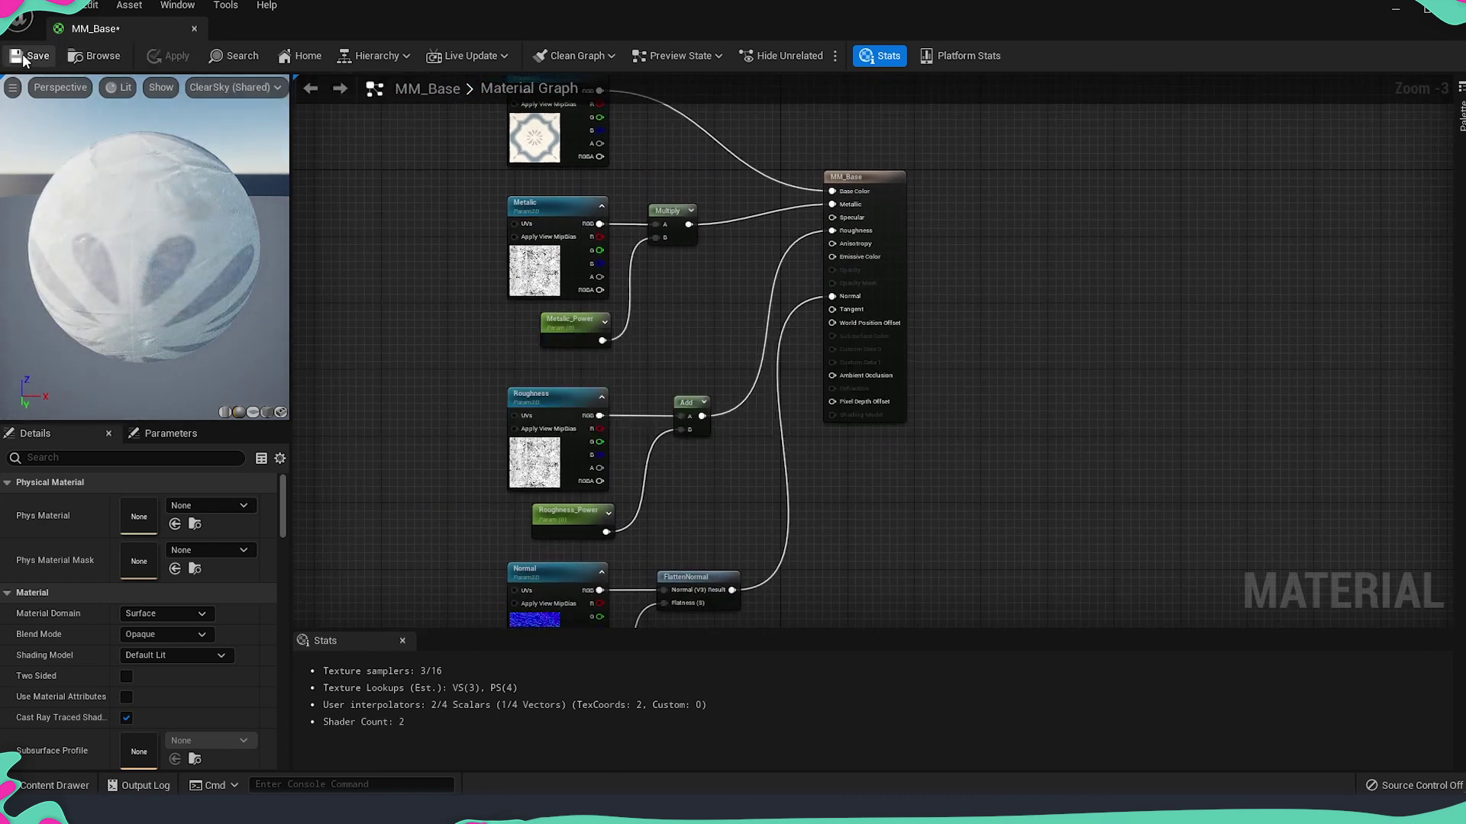
{"action": "left_click", "coordinate": [23, 61]}
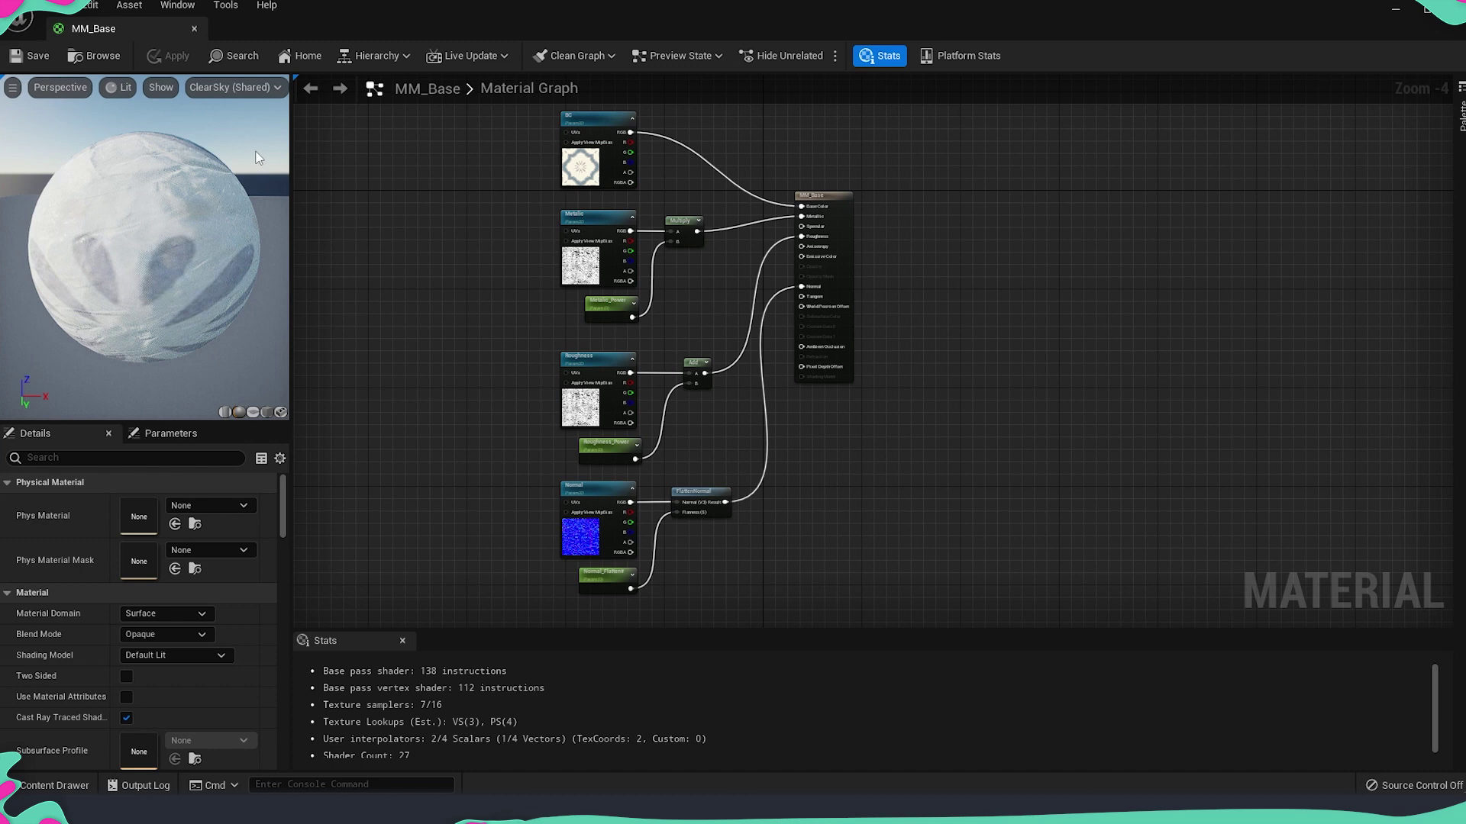
{"action": "left_click", "coordinate": [195, 28]}
Create a material instance of MM_Base in the Materials folder and name it MI_FloorTiles
{"action": "right_click_drag", "start_coordinate": [602, 555], "coordinate": [620, 556]}
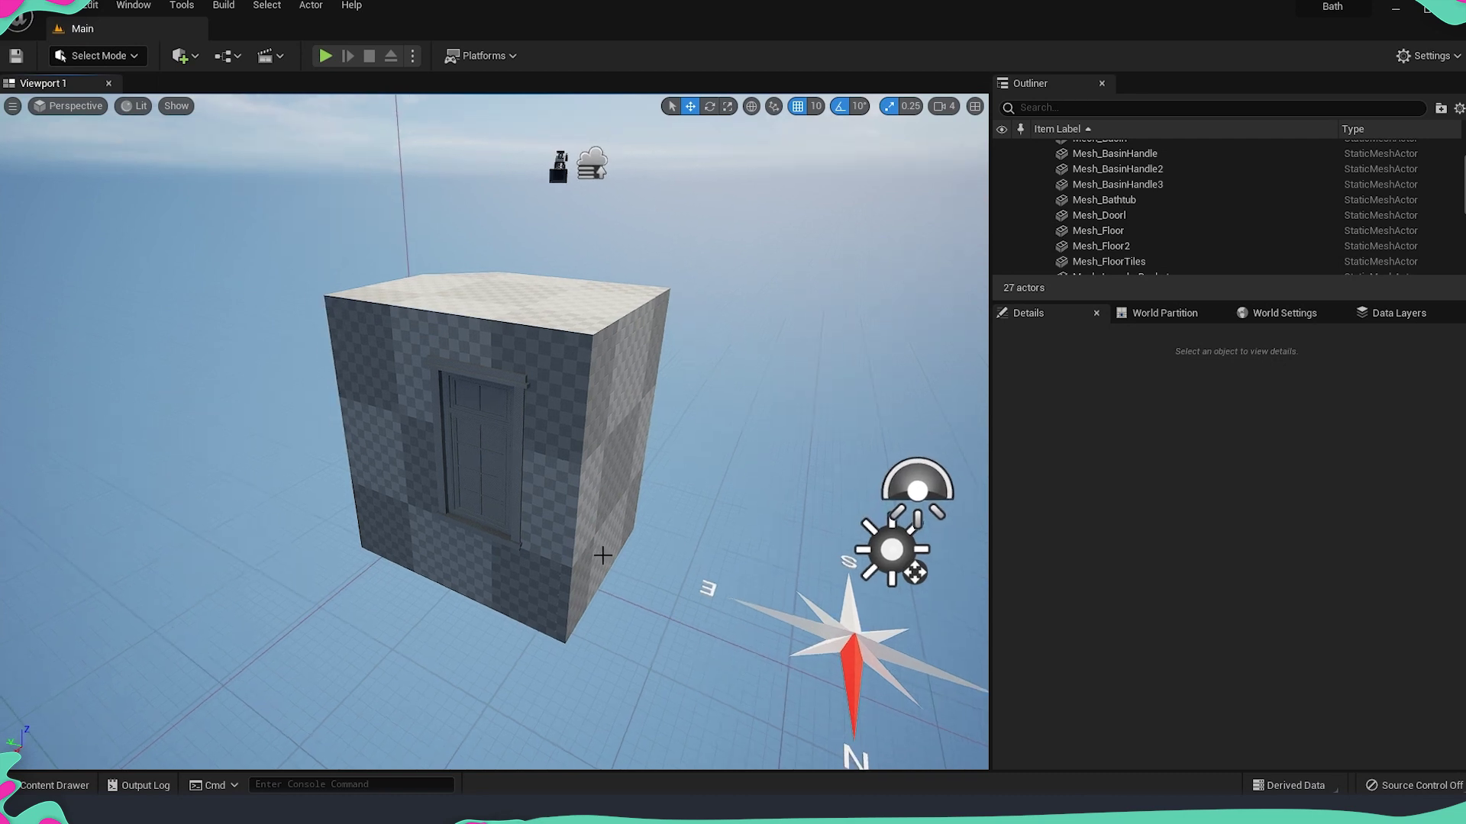
{"action": "key", "text": "ctrl+space"}
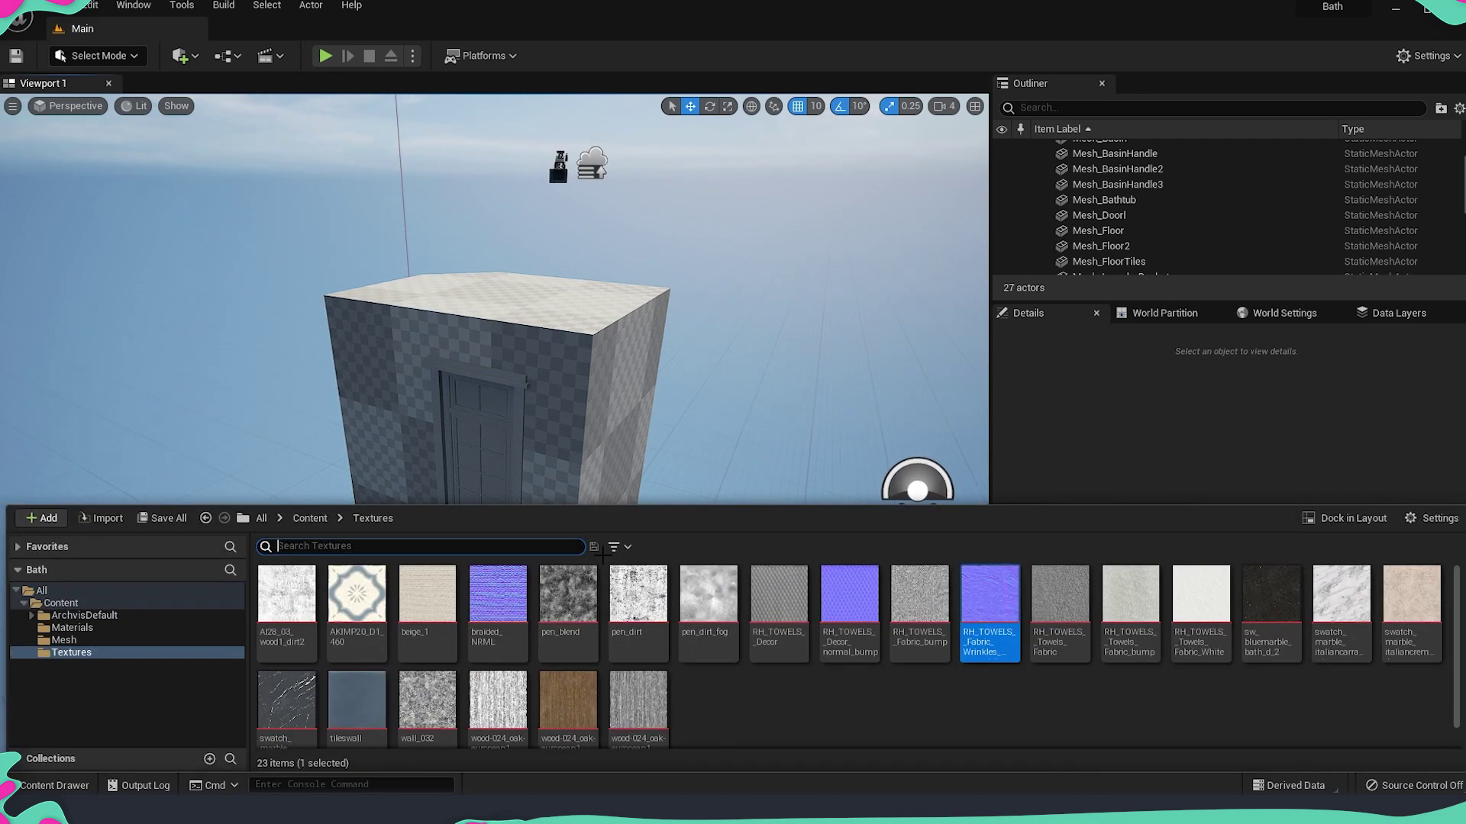
{"action": "left_click", "coordinate": [72, 628]}
{"action": "left_click", "coordinate": [287, 597]}
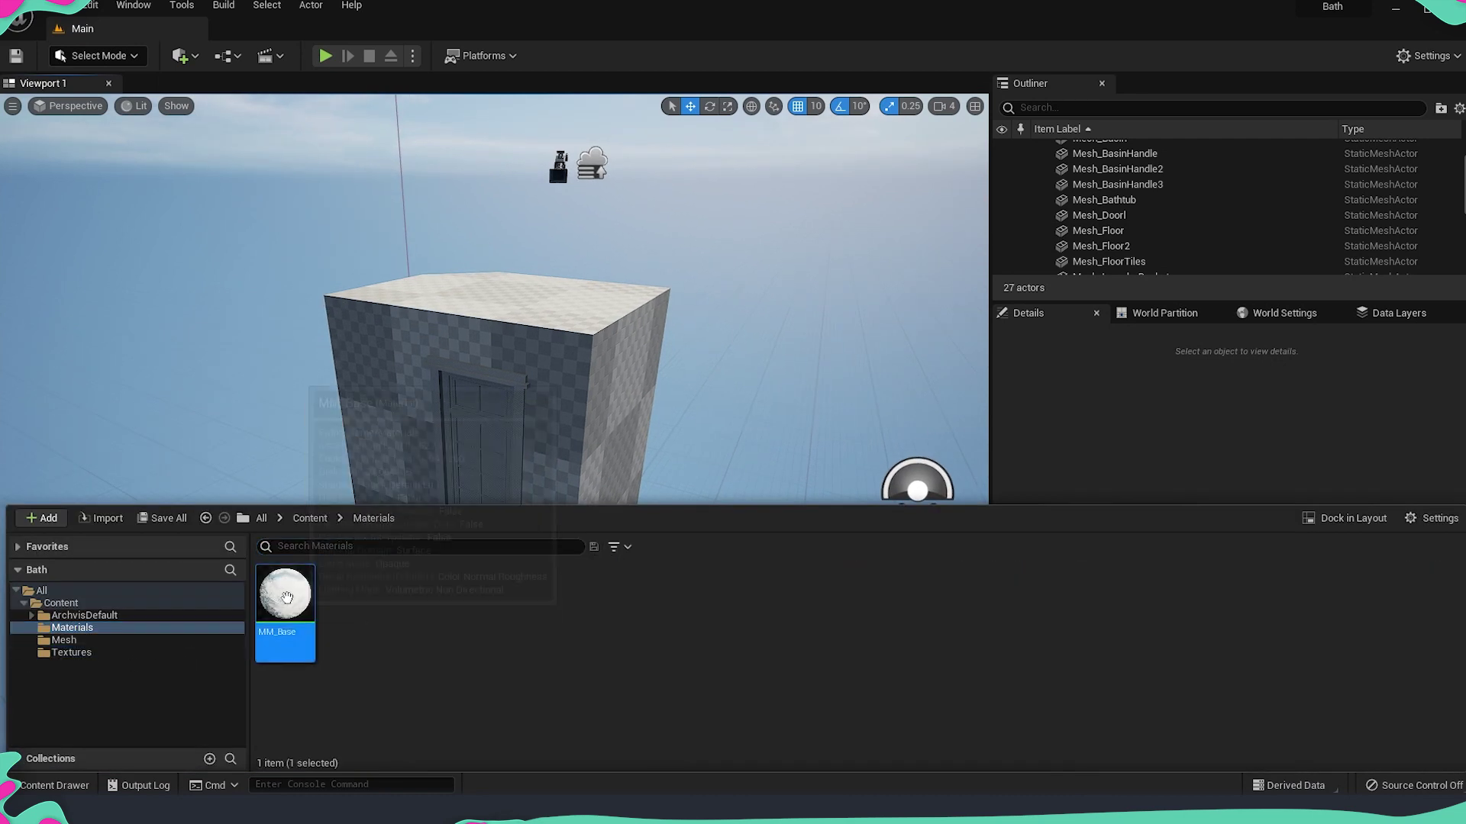
{"action": "right_click", "coordinate": [287, 596]}
{"action": "left_click", "coordinate": [376, 237]}
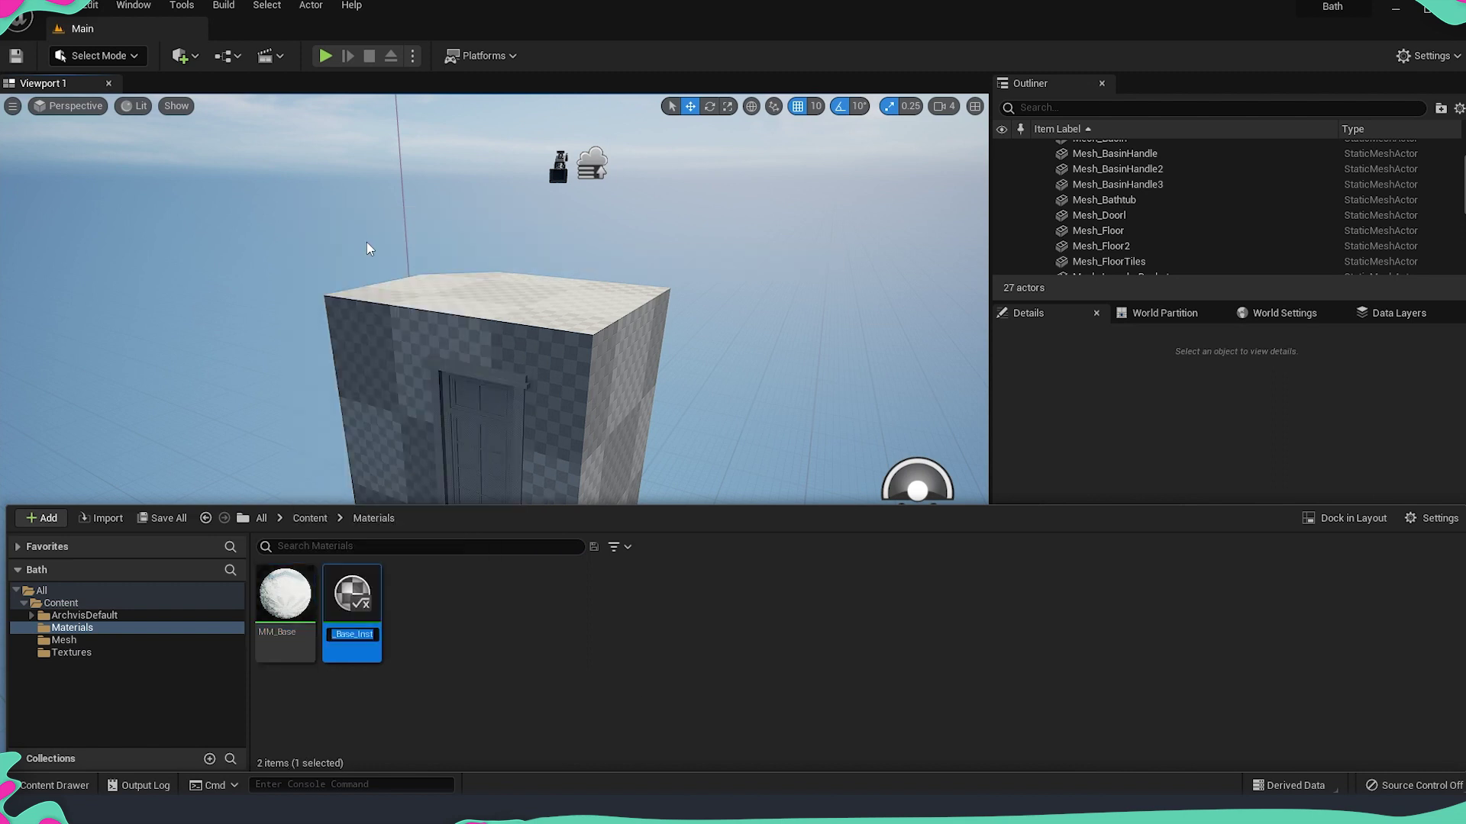
{"action": "type", "text": "M"}
{"action": "key", "text": "Return"}
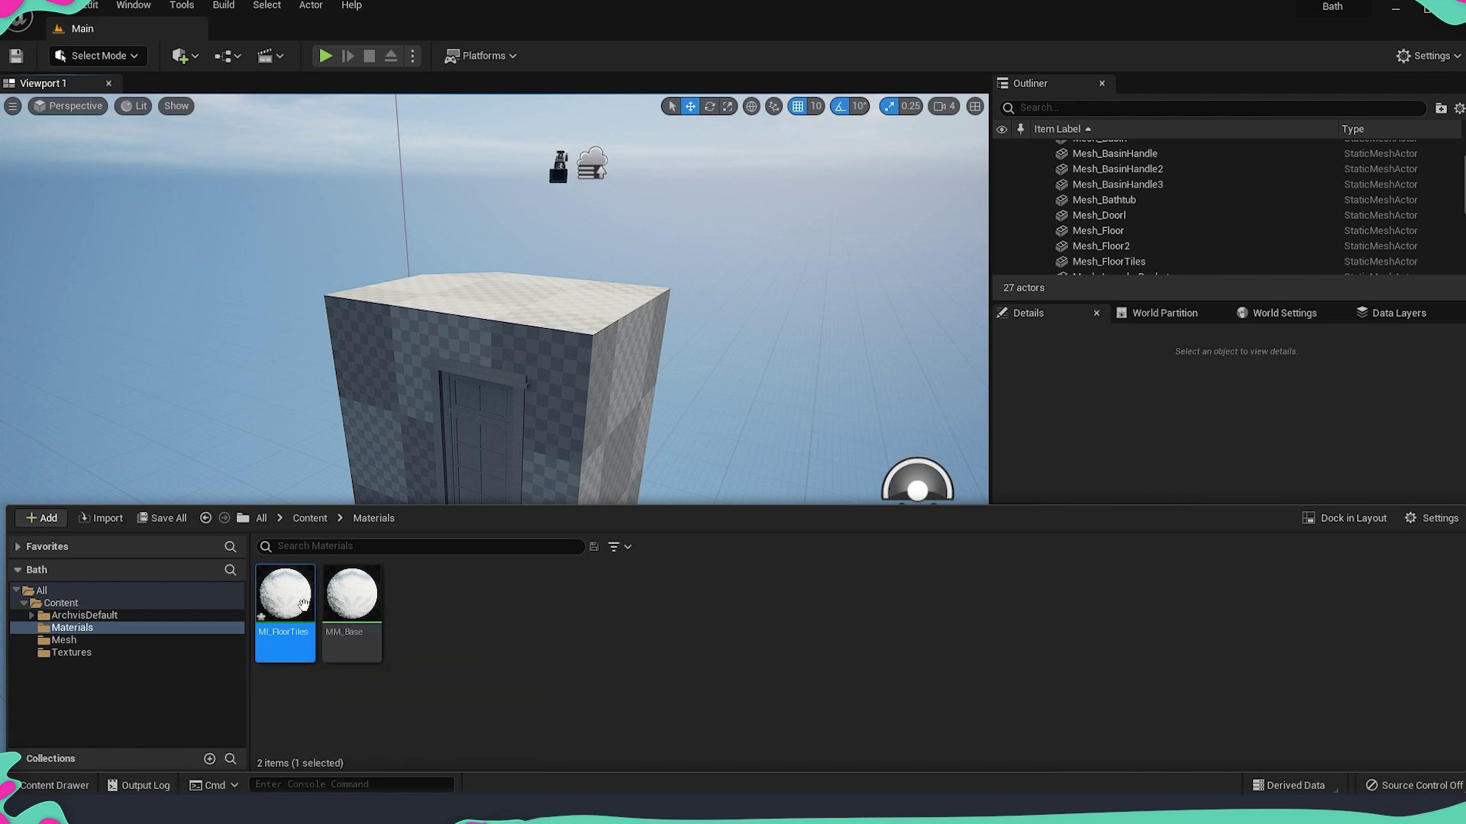
Open MI_FloorTiles, enable the Metalic_Power, Normal_Flatten# and Roughness_Power overrides, and set Normal_Flatten# to 1
{"action": "double_click", "coordinate": [312, 602]}
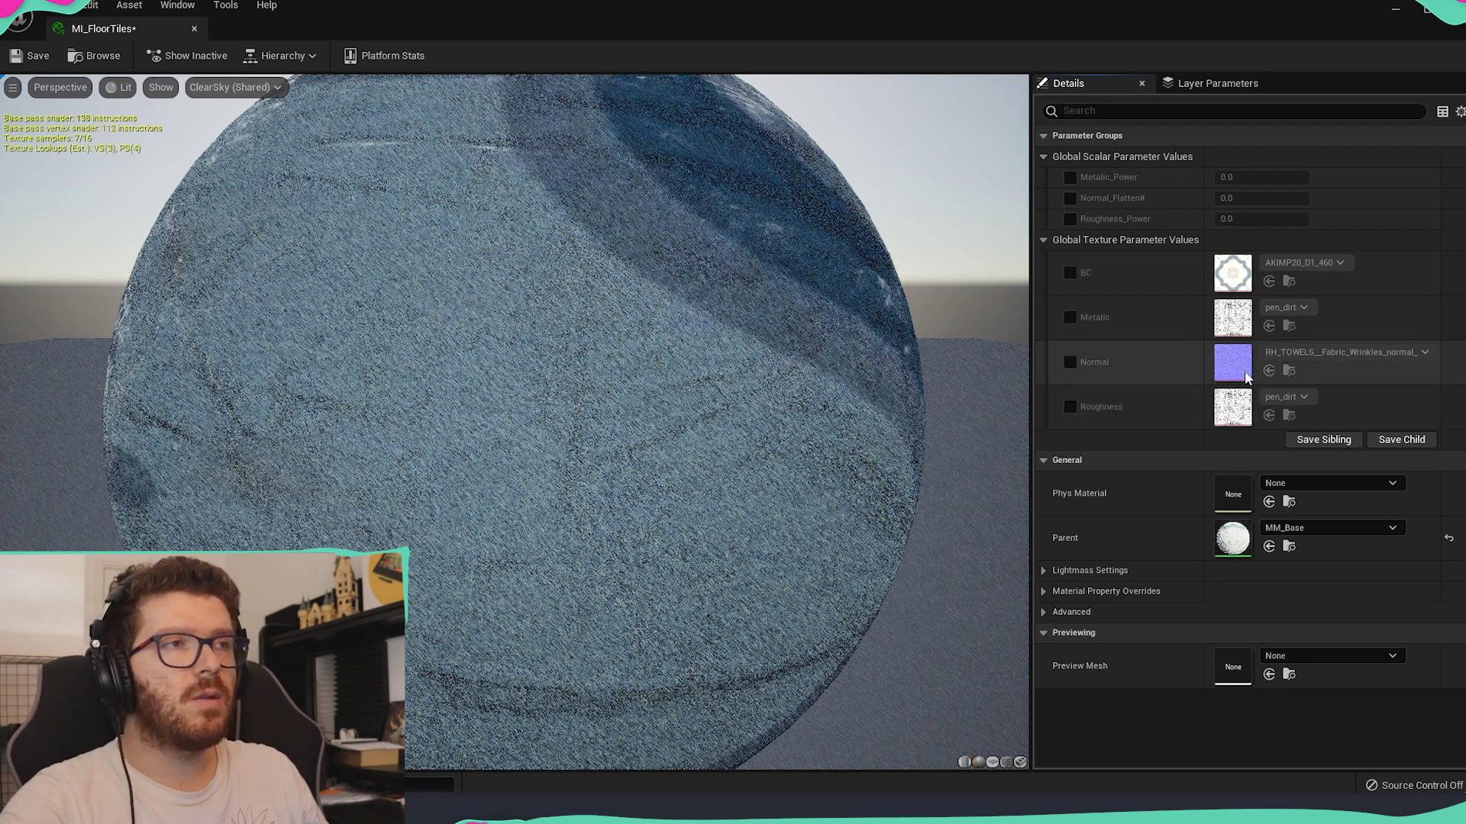
{"action": "left_click_drag", "start_coordinate": [809, 412], "coordinate": [916, 473]}
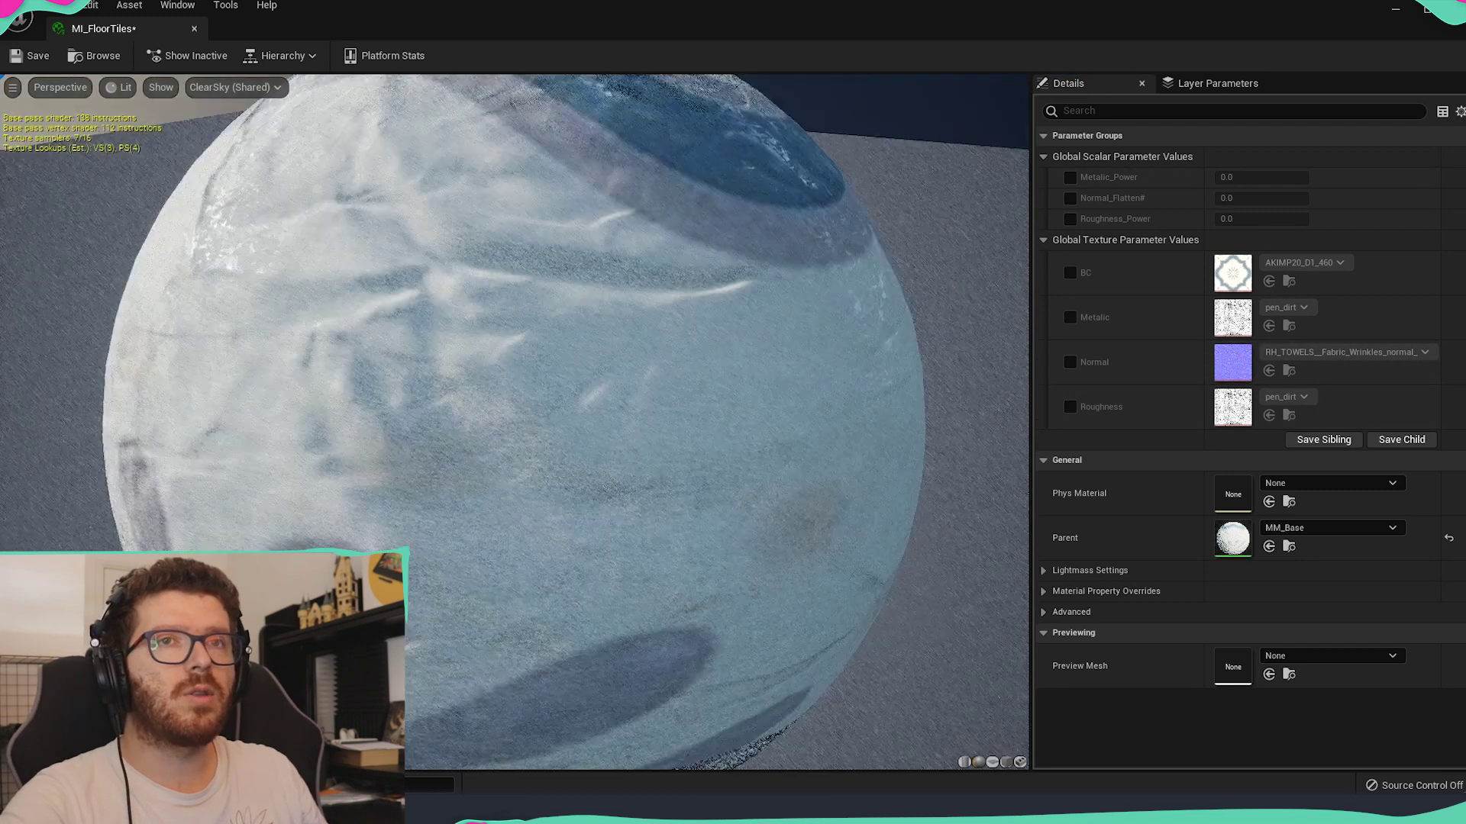
{"action": "scroll", "coordinate": [850, 277], "scroll_direction": "down", "scroll_amount": 5}
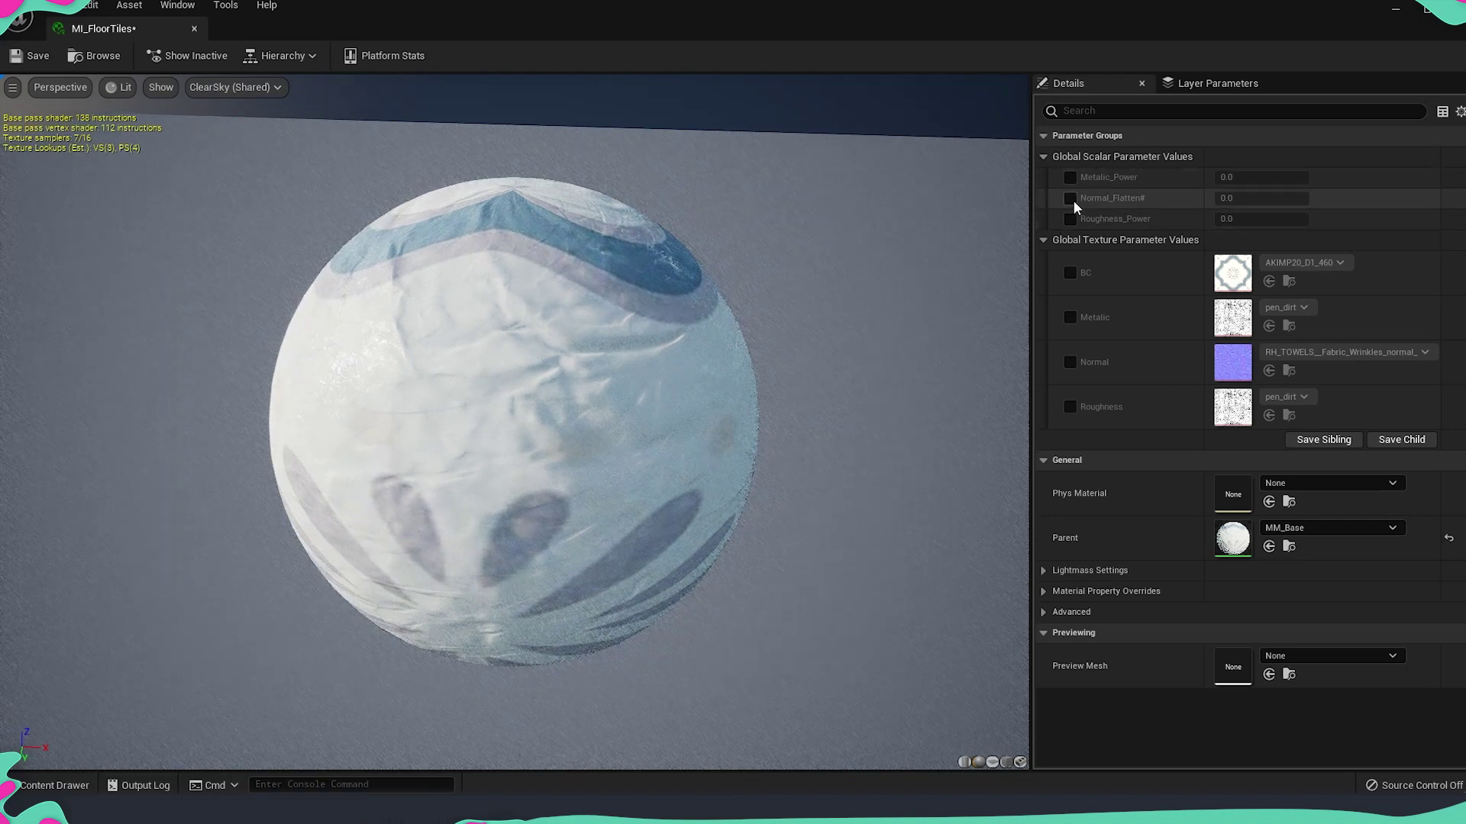
{"action": "left_click", "coordinate": [1069, 178]}
{"action": "left_click", "coordinate": [1070, 198]}
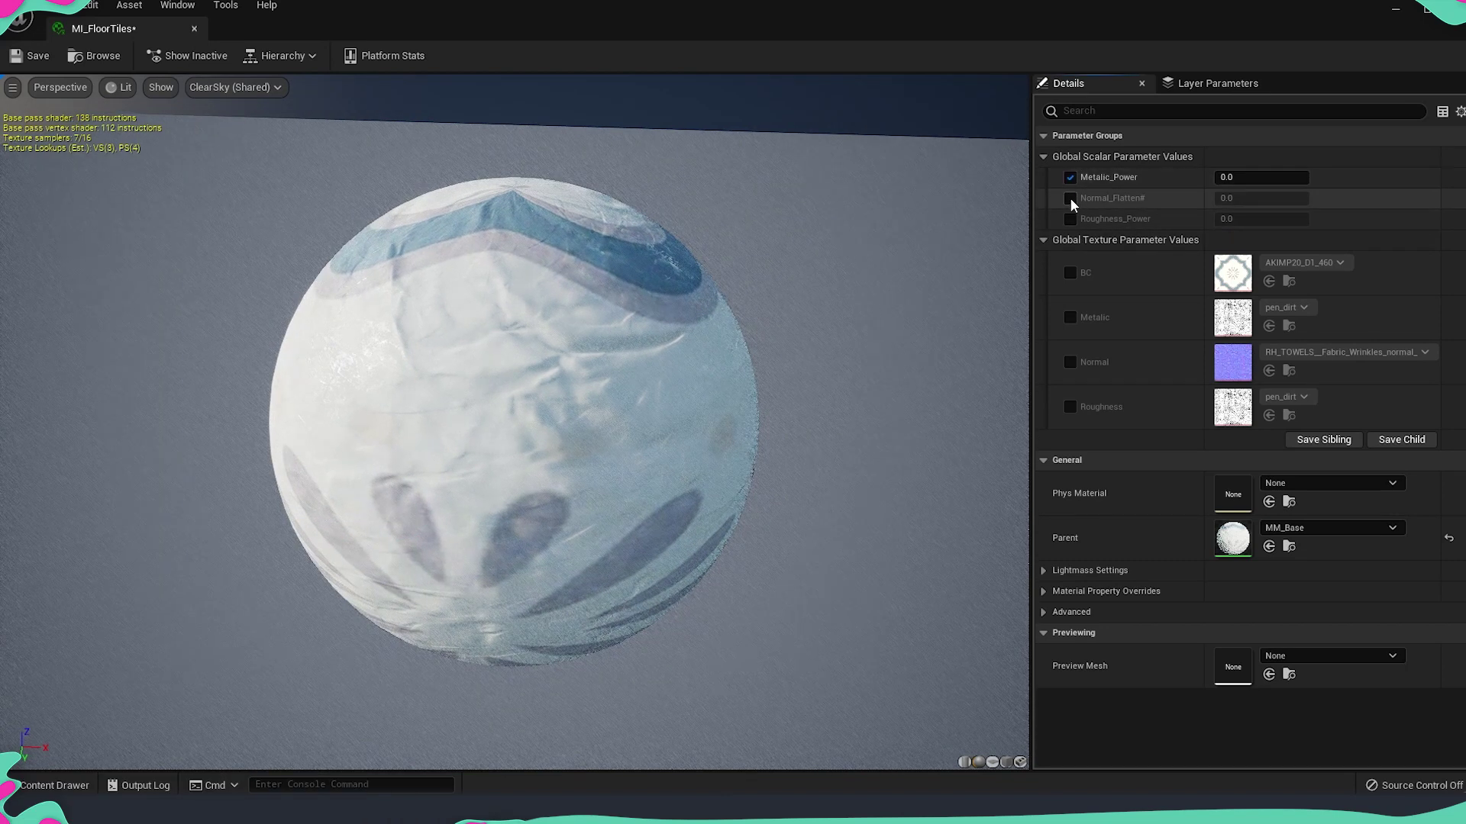
{"action": "left_click", "coordinate": [1069, 219]}
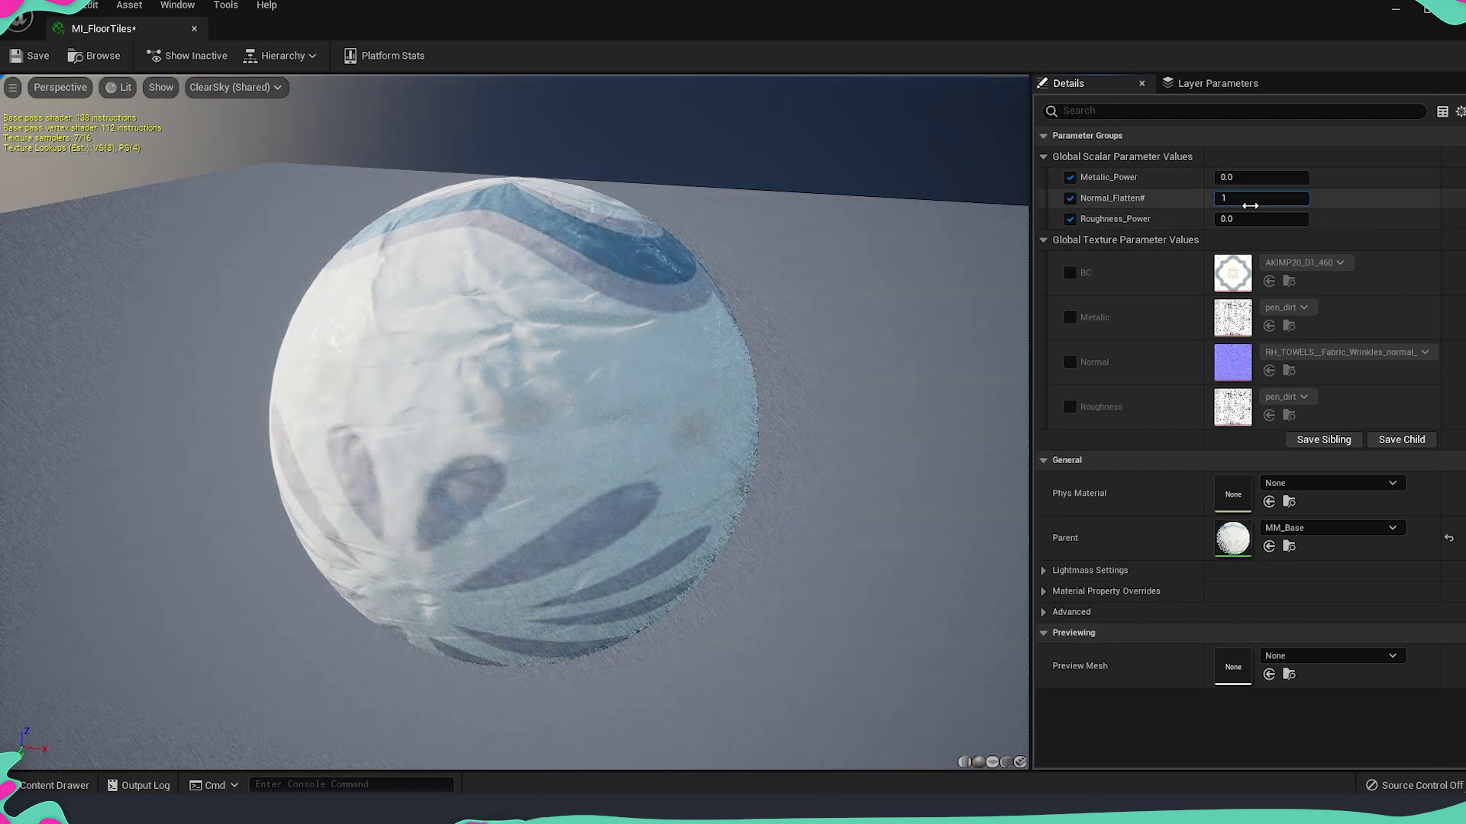
{"action": "key", "text": "Return"}
Examine the MI_FloorTiles preview sphere from several sides to judge the effect of Normal_Flatten# on the surface
{"action": "mouse_move", "coordinate": [575, 365]}
{"action": "left_mouse_down"}
{"action": "mouse_move", "coordinate": [570, 416]}
{"action": "mouse_move", "coordinate": [575, 347]}
{"action": "left_mouse_up"}
{"action": "mouse_move", "coordinate": [577, 368]}
{"action": "right_mouse_down"}
{"action": "mouse_move", "coordinate": [578, 340]}
{"action": "mouse_move", "coordinate": [578, 368]}
{"action": "right_mouse_up"}
{"action": "left_click_drag", "start_coordinate": [596, 370], "coordinate": [525, 348]}
{"action": "right_click_drag", "start_coordinate": [597, 369], "coordinate": [596, 360]}
{"action": "right_click_drag", "start_coordinate": [441, 357], "coordinate": [442, 336]}
{"action": "left_click_drag", "start_coordinate": [441, 357], "coordinate": [129, 381]}
{"action": "left_click_drag", "start_coordinate": [504, 319], "coordinate": [252, 313]}
{"action": "left_click_drag", "start_coordinate": [526, 351], "coordinate": [546, 324]}
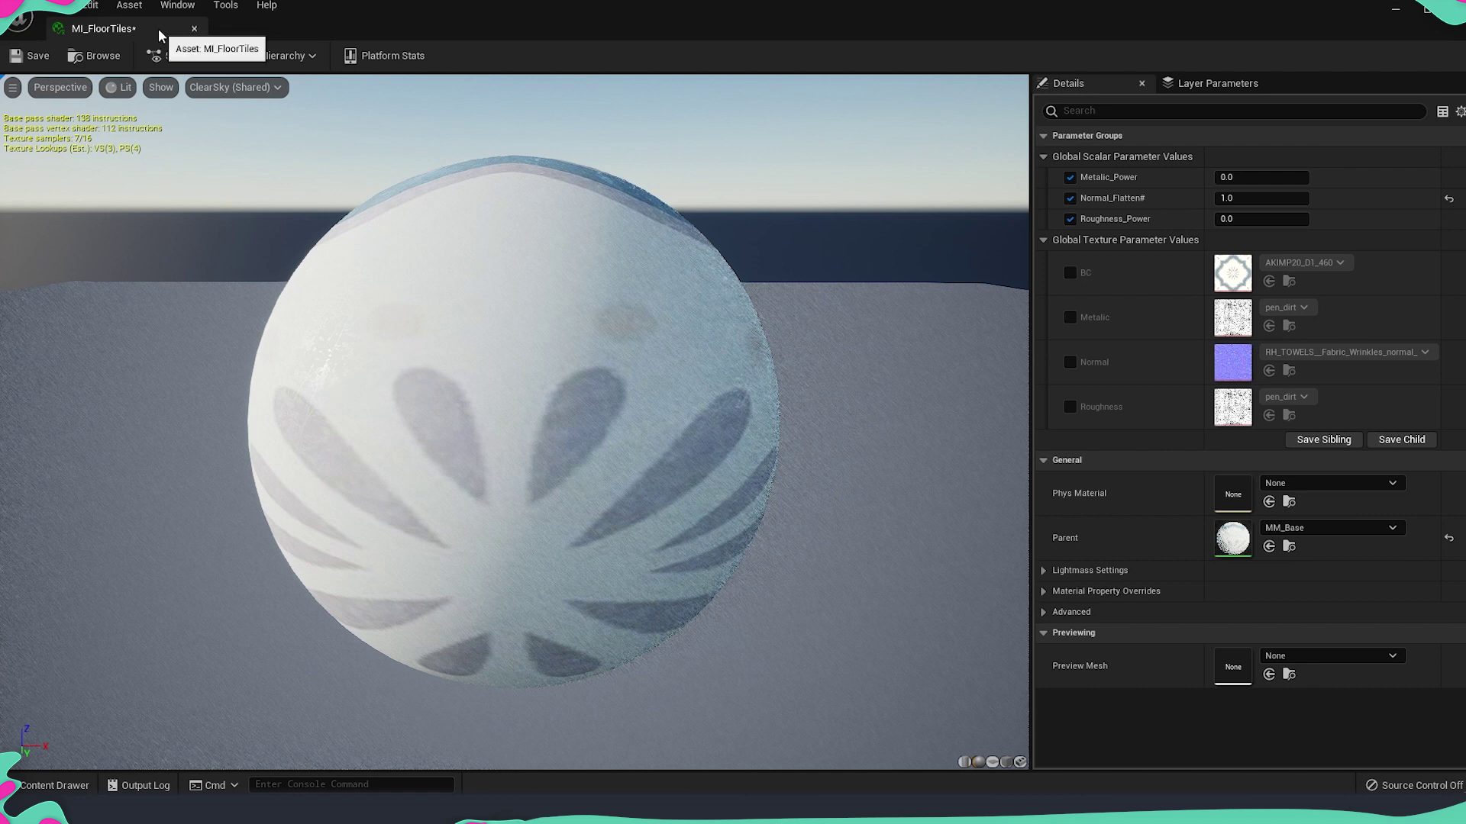
{"action": "left_click_drag", "start_coordinate": [159, 36], "coordinate": [323, 34]}
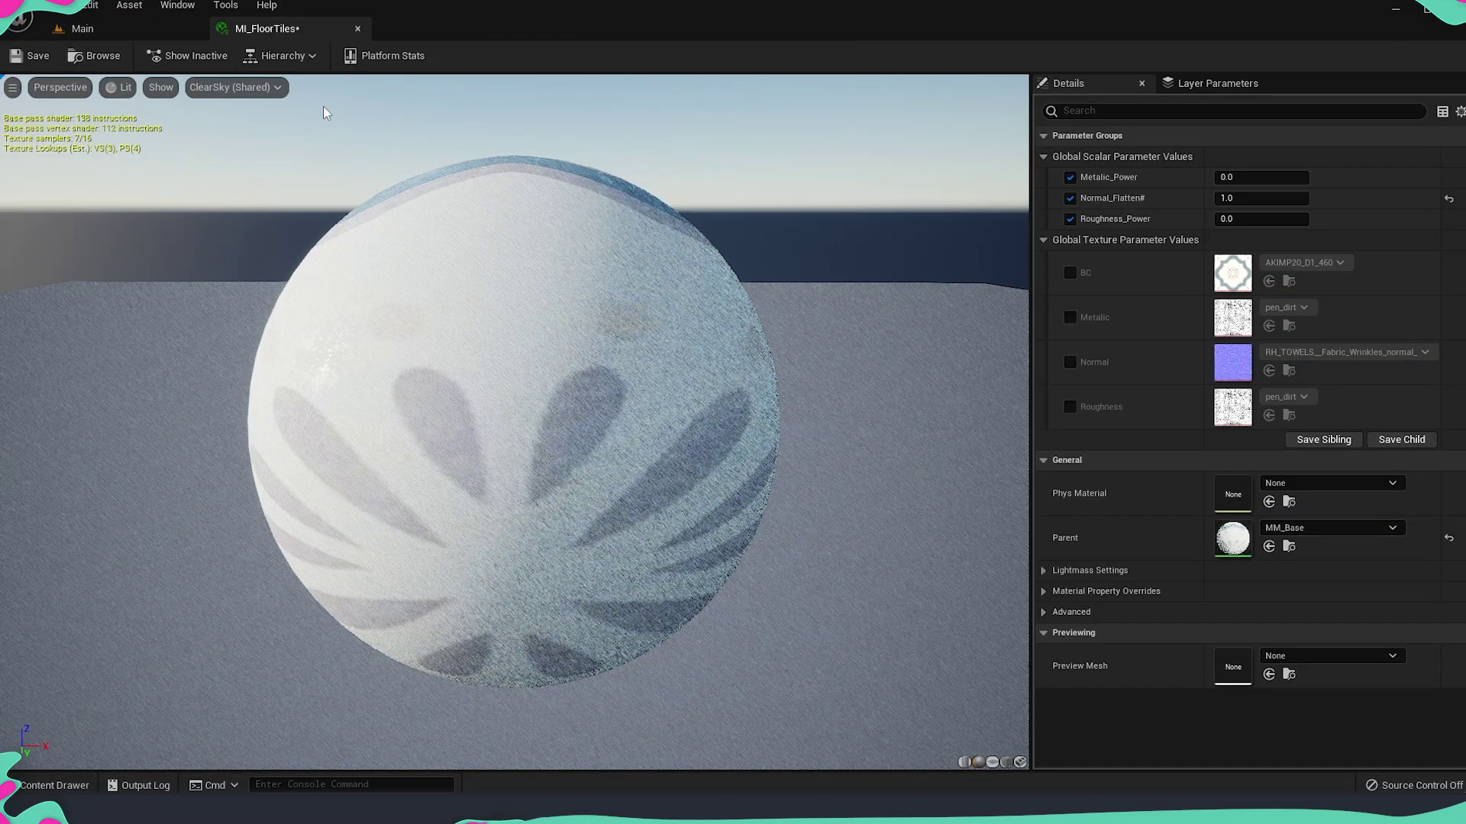
{"action": "left_click_drag", "start_coordinate": [363, 273], "coordinate": [481, 289]}
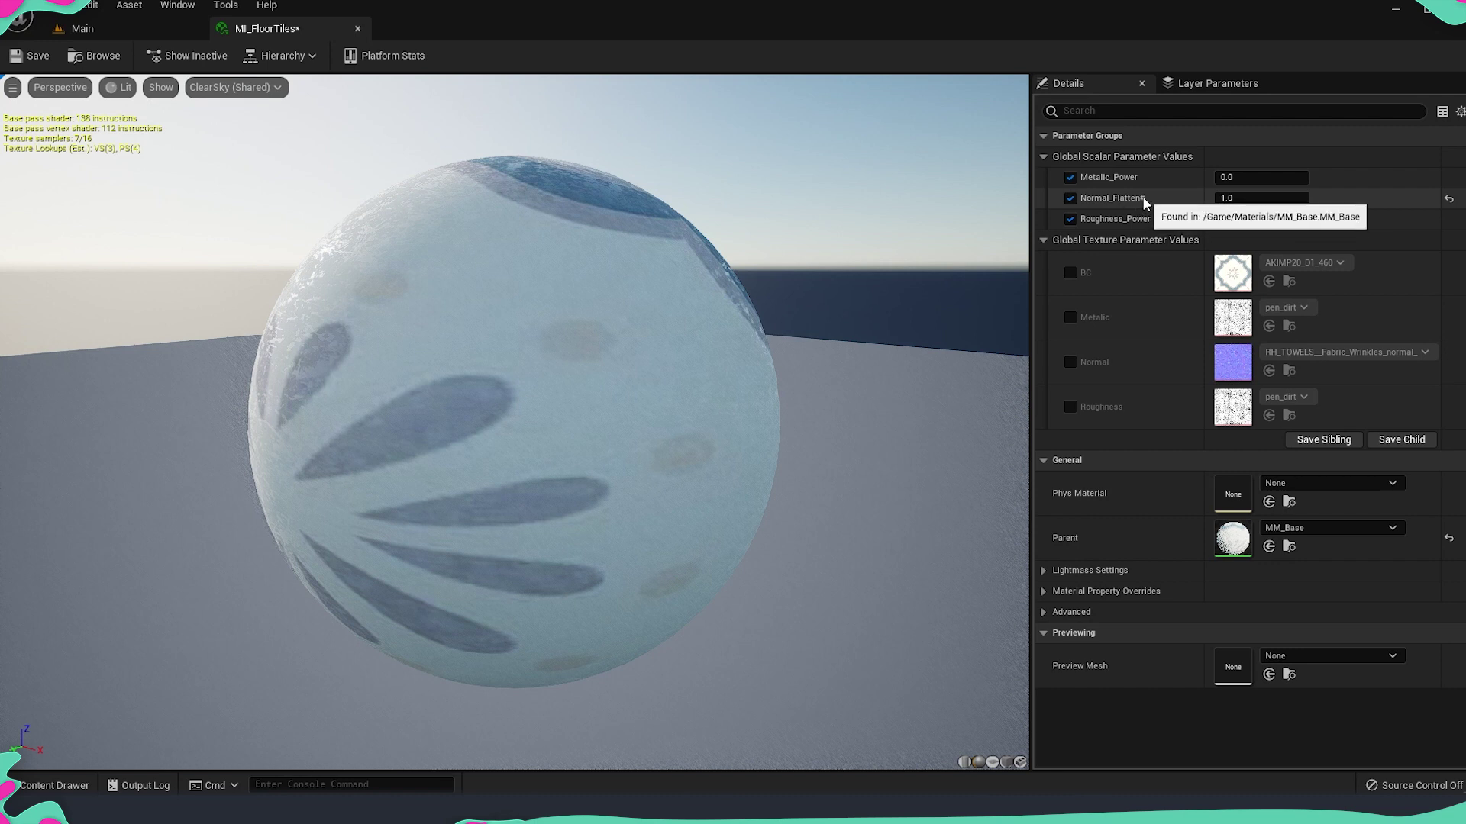
Return to the Main level and reopen the MM_Base material from the Materials folder
{"action": "left_click", "coordinate": [163, 31]}
{"action": "key", "text": "ctrl+space"}
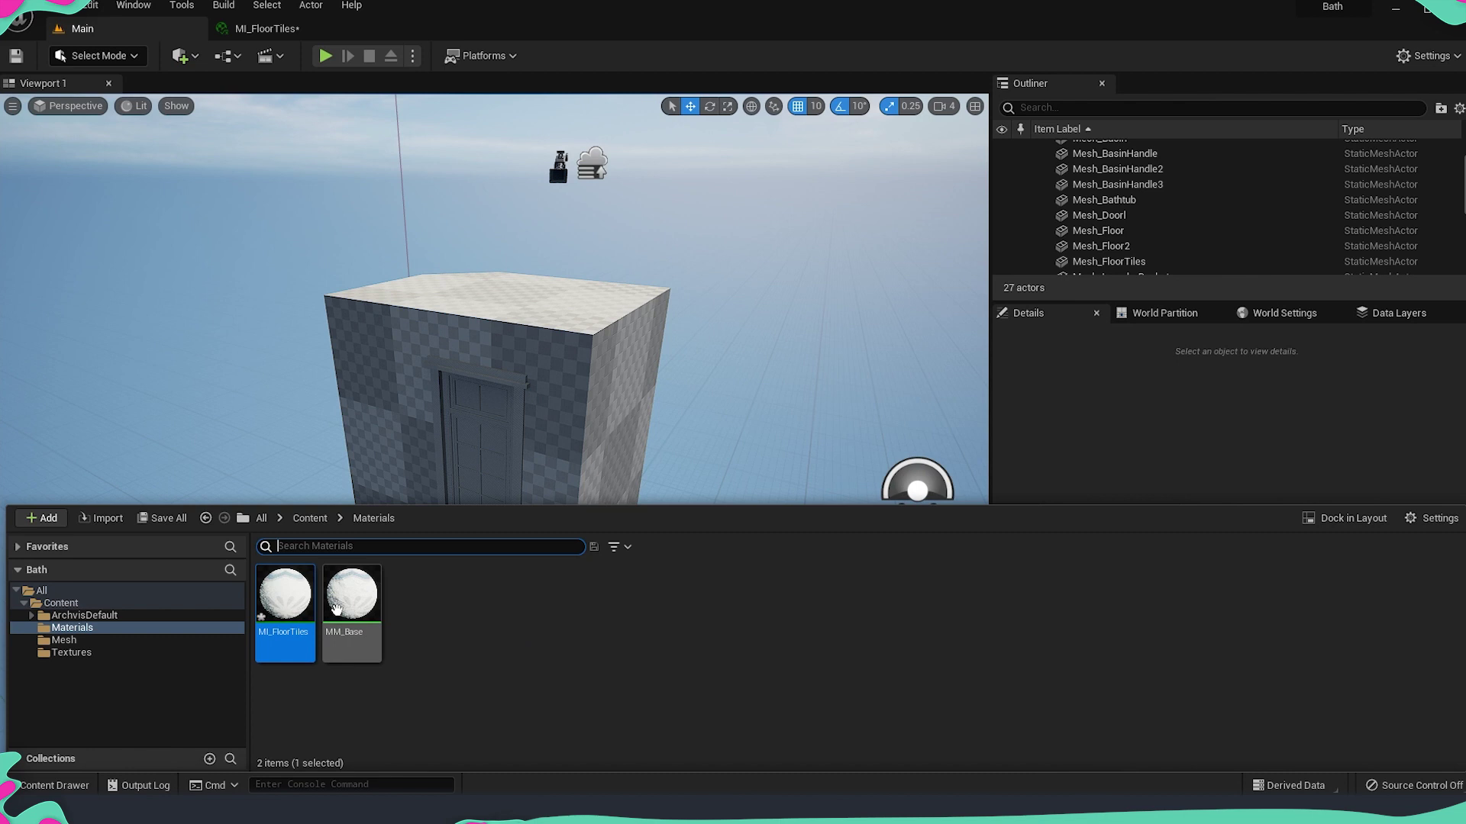
{"action": "double_click", "coordinate": [353, 606]}
Add a TextureCoordinate node to the MM_Base graph and place it in front of the BC texture node
{"action": "right_click_drag", "start_coordinate": [538, 392], "coordinate": [874, 394]}
{"action": "scroll", "coordinate": [725, 381], "scroll_direction": "down", "scroll_amount": 3}
{"action": "right_click", "coordinate": [580, 354]}
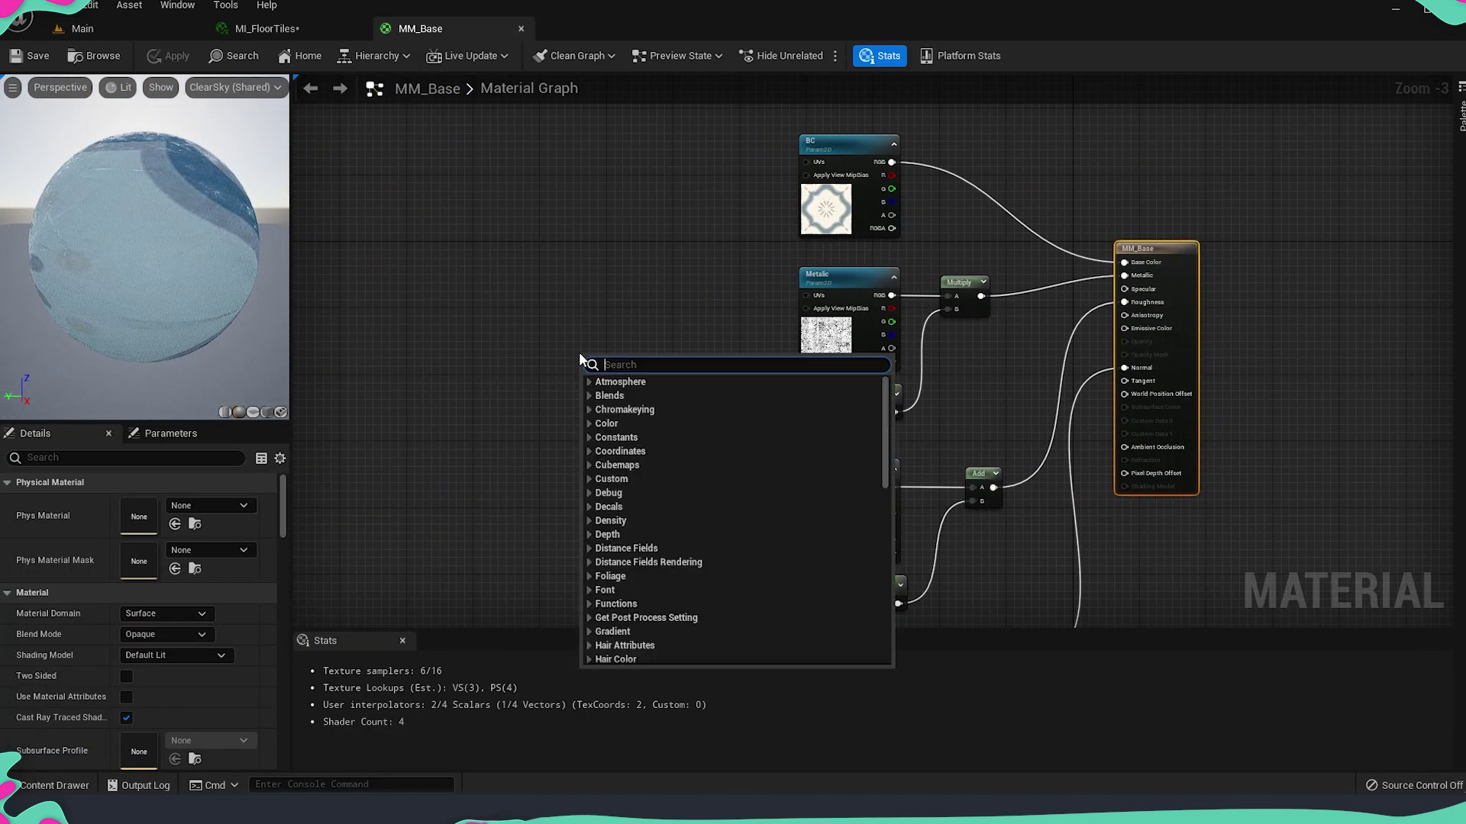
{"action": "type", "text": "texture"}
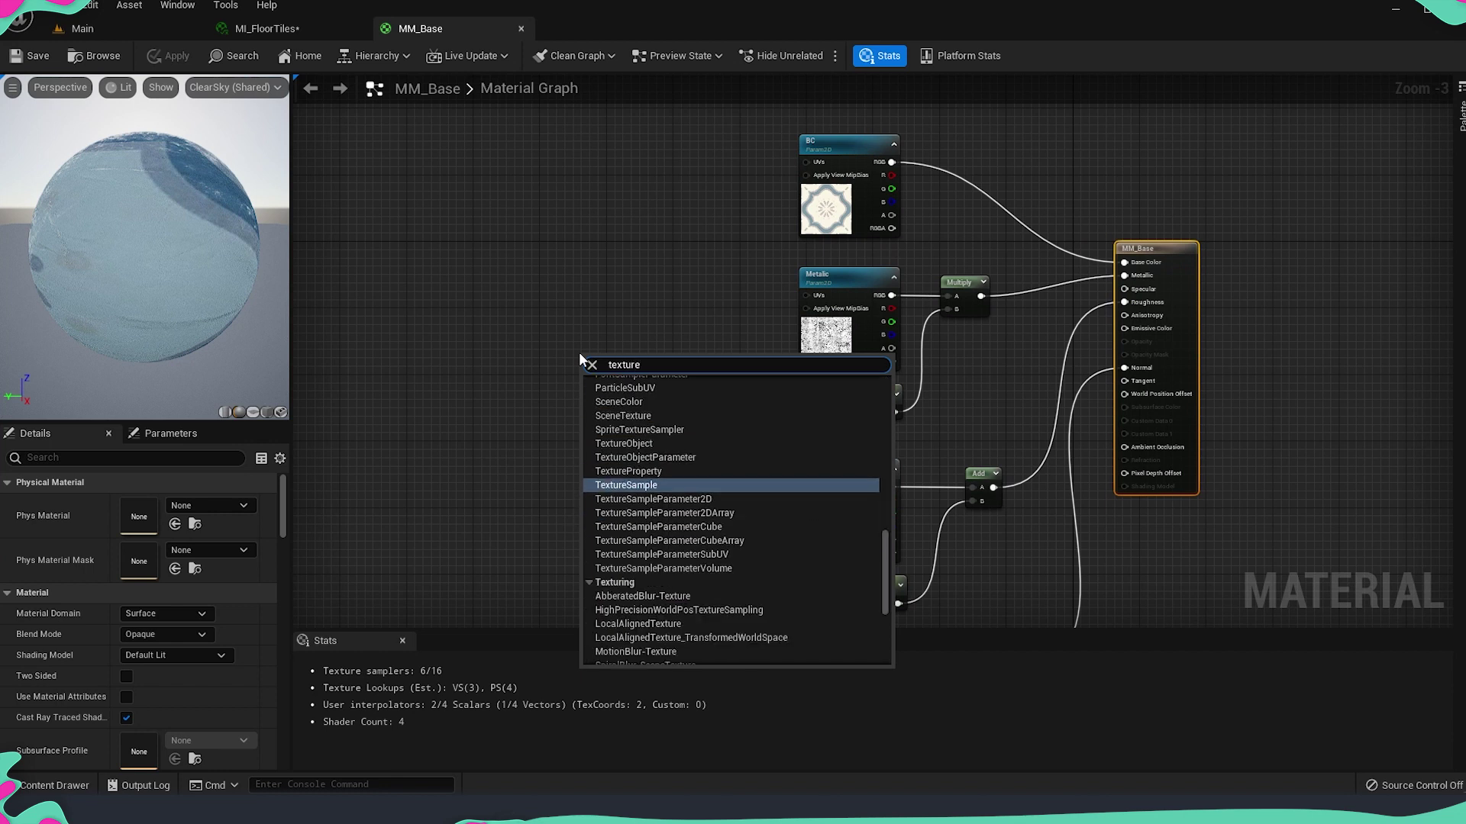
{"action": "type", "text": "co"}
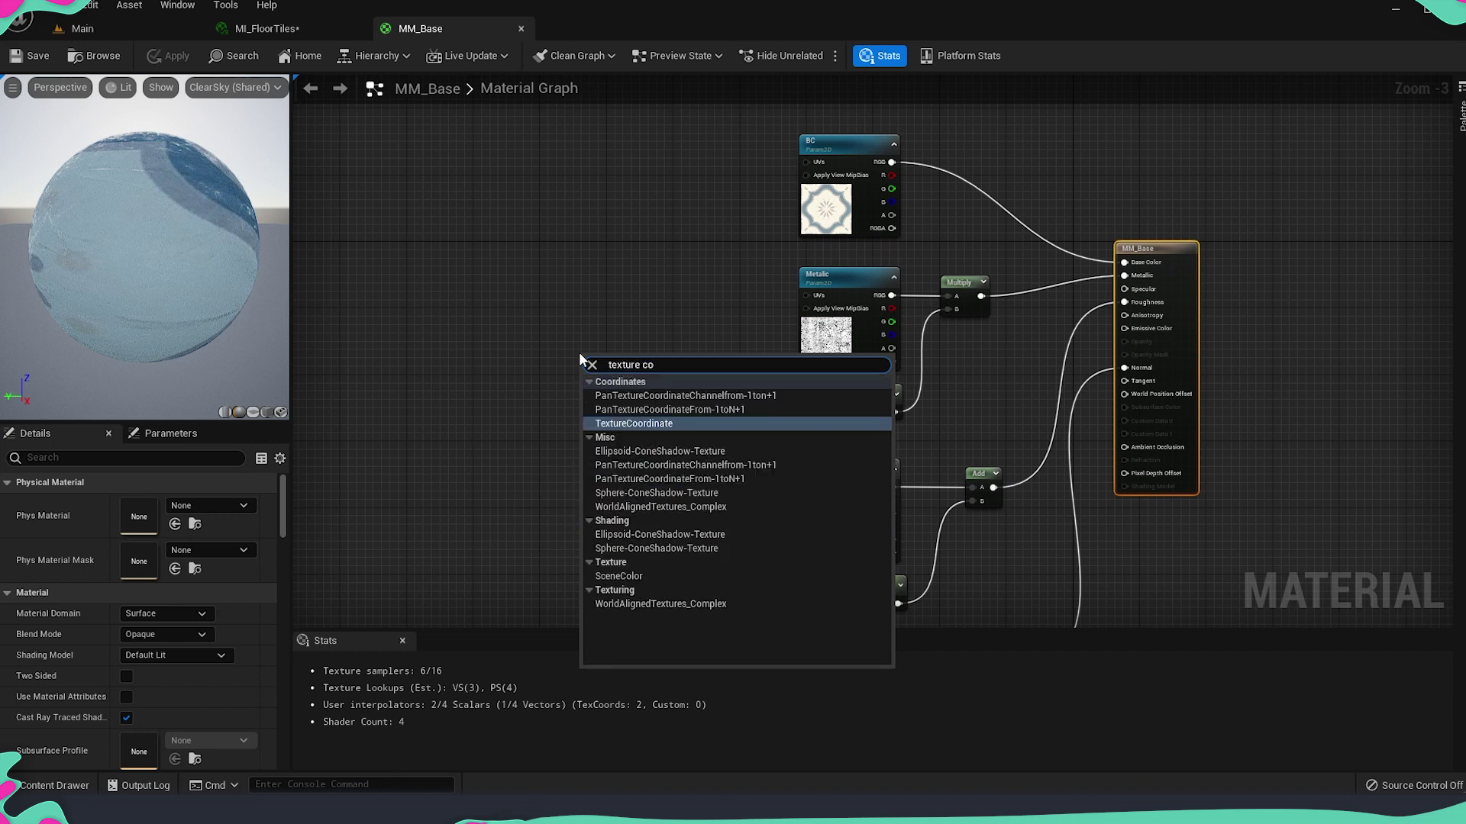
{"action": "key", "text": "Return"}
{"action": "left_click_drag", "start_coordinate": [601, 371], "coordinate": [647, 327]}
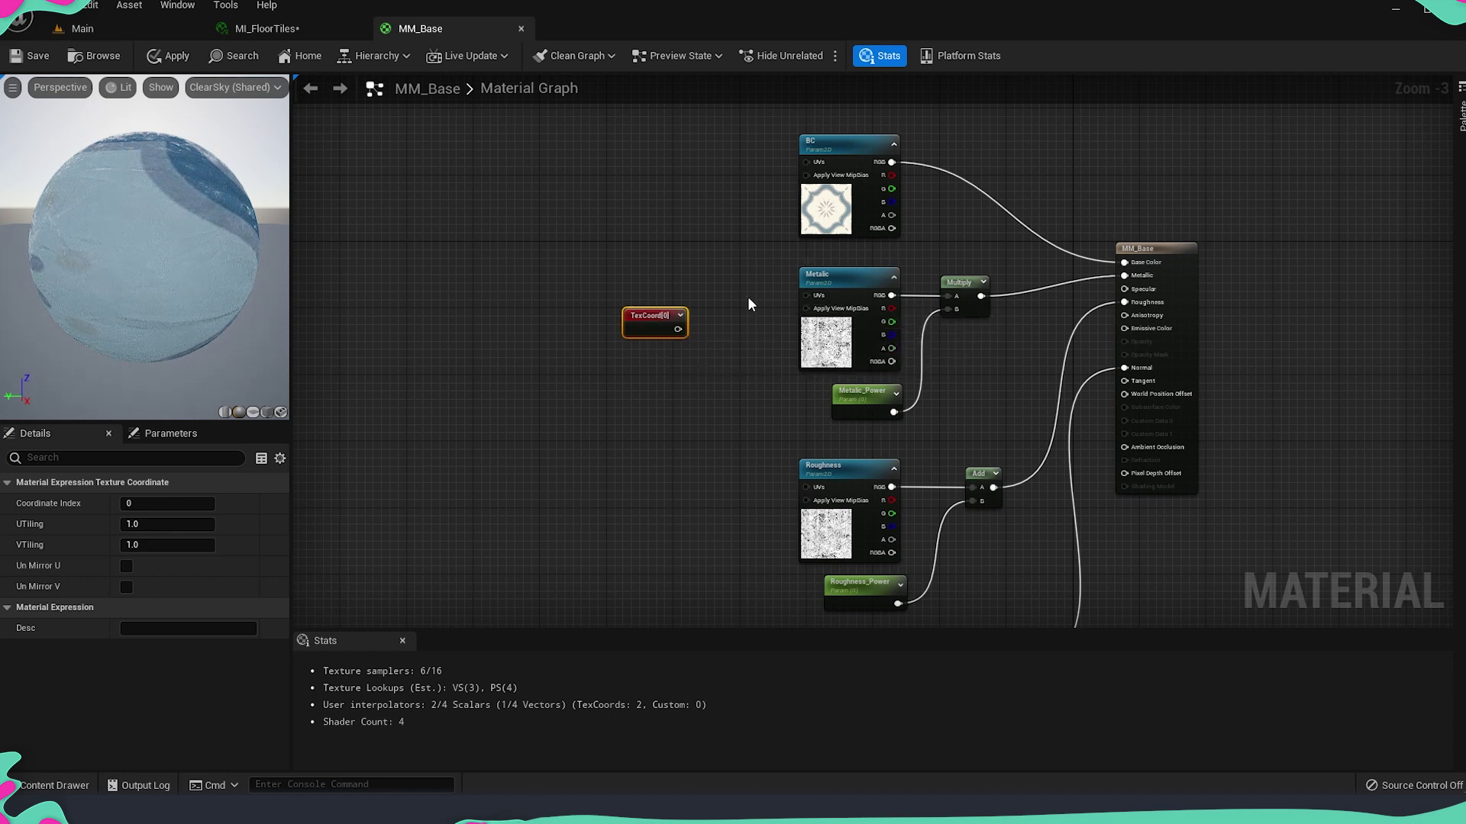
{"action": "scroll", "coordinate": [748, 296], "scroll_direction": "up", "scroll_amount": 1}
{"action": "right_click_drag", "start_coordinate": [745, 297], "coordinate": [743, 394]}
{"action": "left_click_drag", "start_coordinate": [661, 396], "coordinate": [599, 226]}
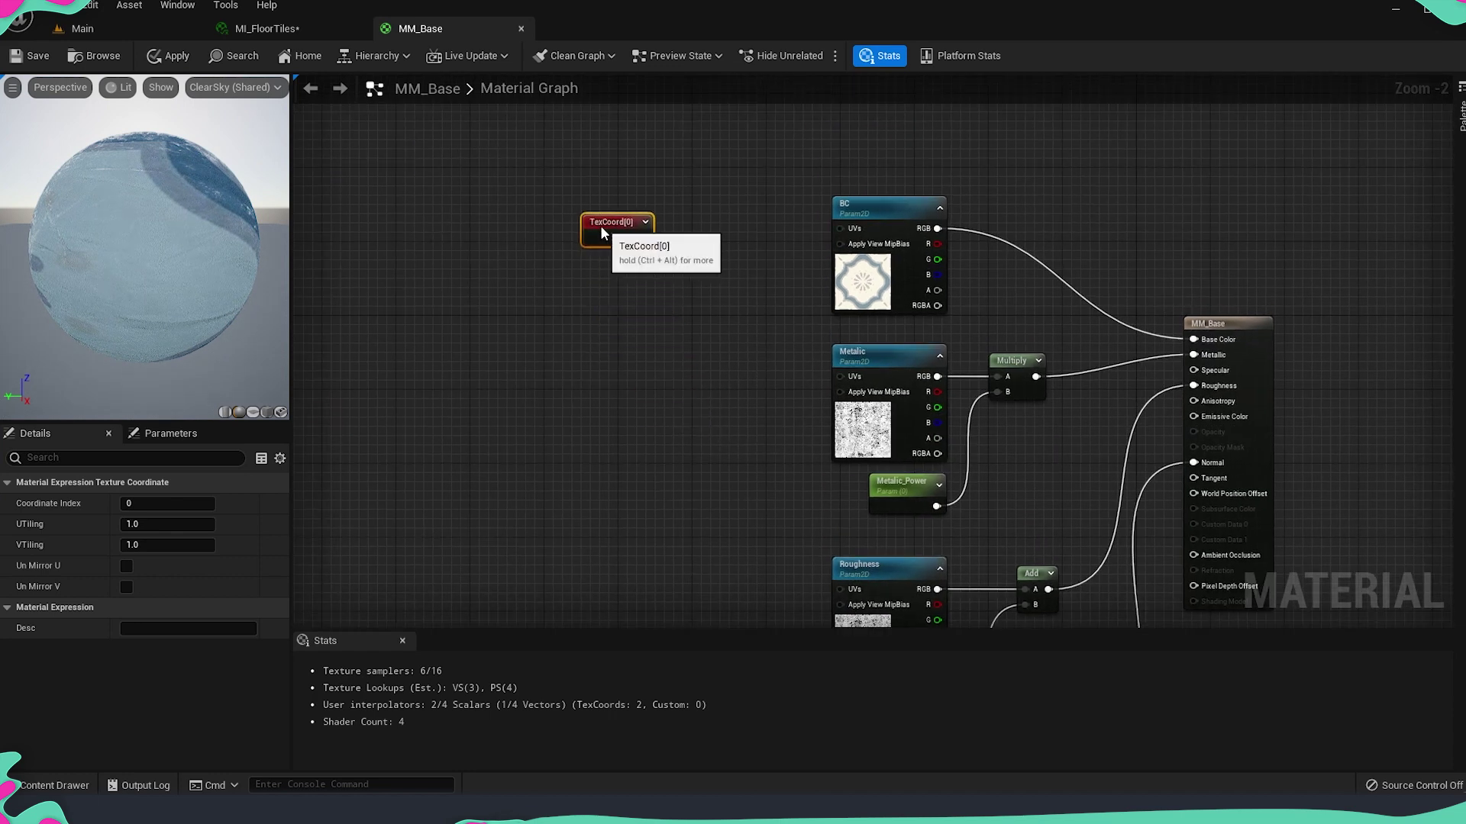
Duplicate the Metalic_Power parameter, place the copy beneath the TexCoord node and rename it Tile_BC
{"action": "scroll", "coordinate": [787, 447], "scroll_direction": "down", "scroll_amount": 2}
{"action": "right_click_drag", "start_coordinate": [787, 447], "coordinate": [775, 342]}
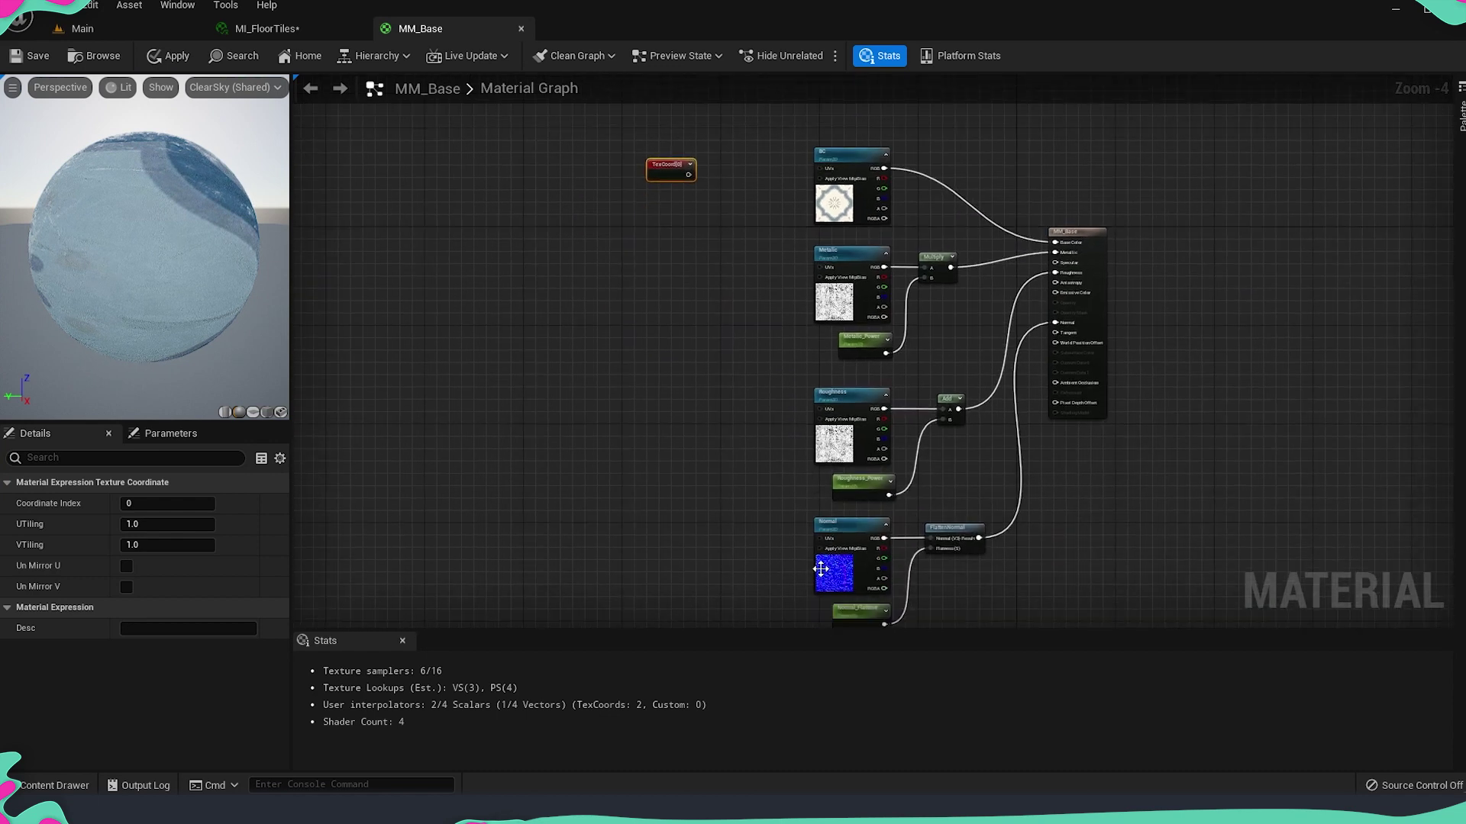
{"action": "scroll", "coordinate": [848, 301], "scroll_direction": "up", "scroll_amount": 2}
{"action": "left_click", "coordinate": [862, 375]}
{"action": "right_click_drag", "start_coordinate": [594, 156], "coordinate": [654, 346]}
{"action": "key", "text": "ctrl+d"}
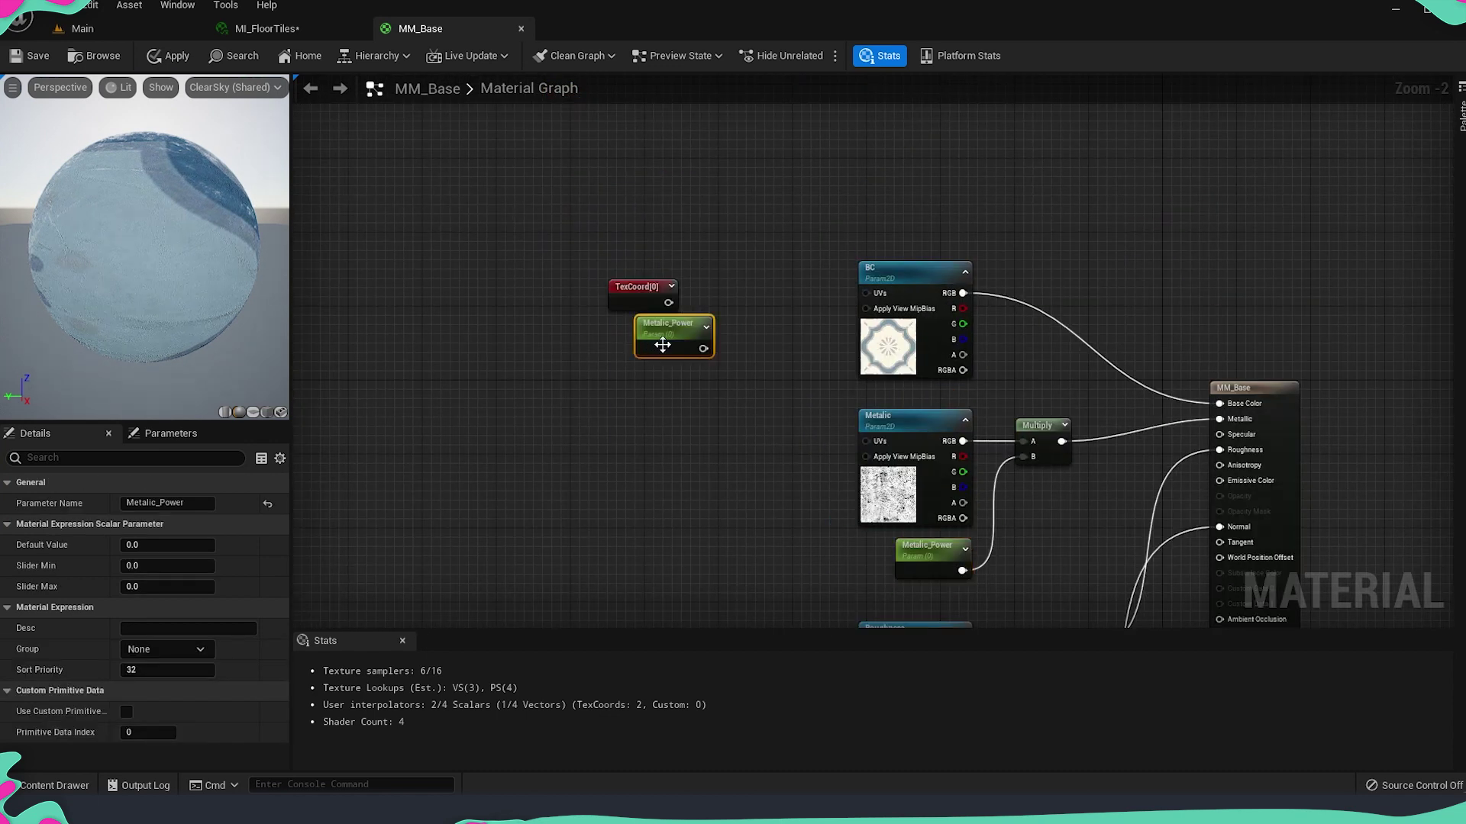
{"action": "left_click_drag", "start_coordinate": [662, 345], "coordinate": [633, 355]}
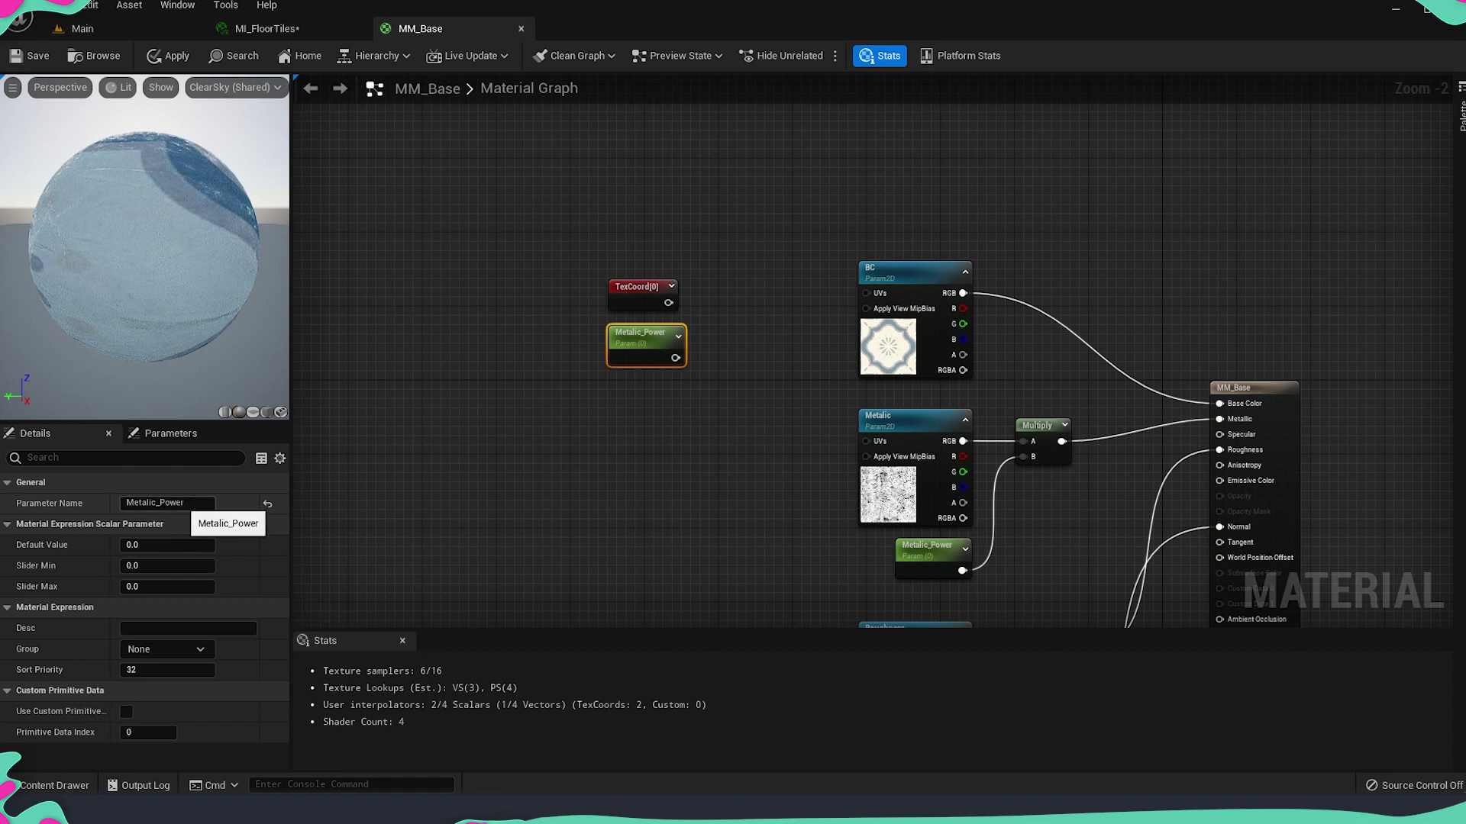
{"action": "left_click", "coordinate": [180, 503]}
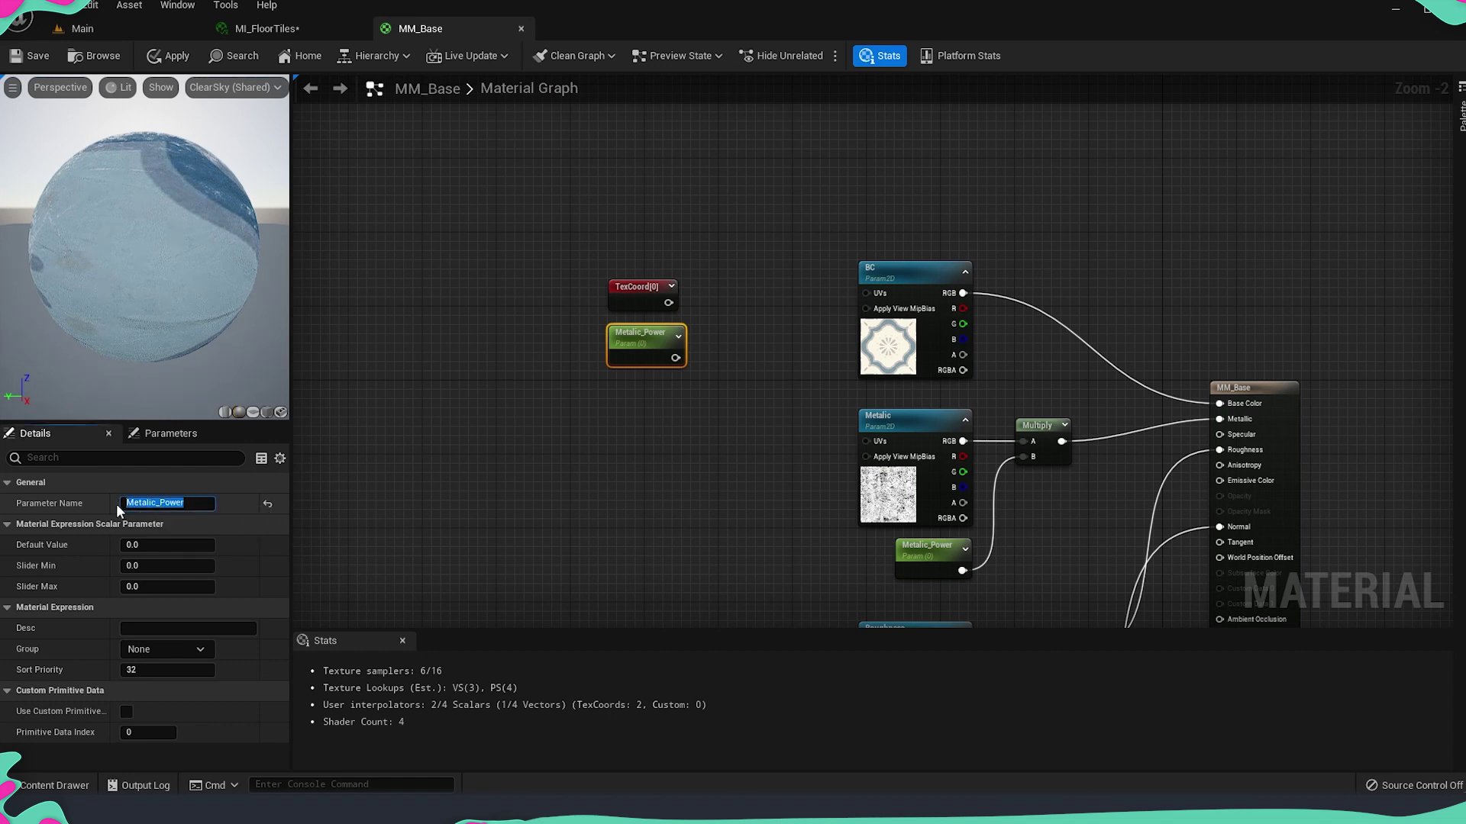
{"action": "type", "text": "Tile_BC"}
{"action": "key", "text": "Return"}
Combine TexCoord with Tile_BC in a Multiply node and connect the result to the BC texture's UVs
{"action": "left_click_drag", "start_coordinate": [668, 302], "coordinate": [733, 302]}
{"action": "type", "text": "mul"}
{"action": "left_click", "coordinate": [766, 429]}
{"action": "scroll", "coordinate": [741, 349], "scroll_direction": "up", "scroll_amount": 1}
{"action": "left_click_drag", "start_coordinate": [645, 359], "coordinate": [892, 286]}
{"action": "scroll", "coordinate": [769, 403], "scroll_direction": "down", "scroll_amount": 1}
{"action": "left_click_drag", "start_coordinate": [584, 256], "coordinate": [761, 423]}
{"action": "right_click_drag", "start_coordinate": [760, 423], "coordinate": [703, 311]}
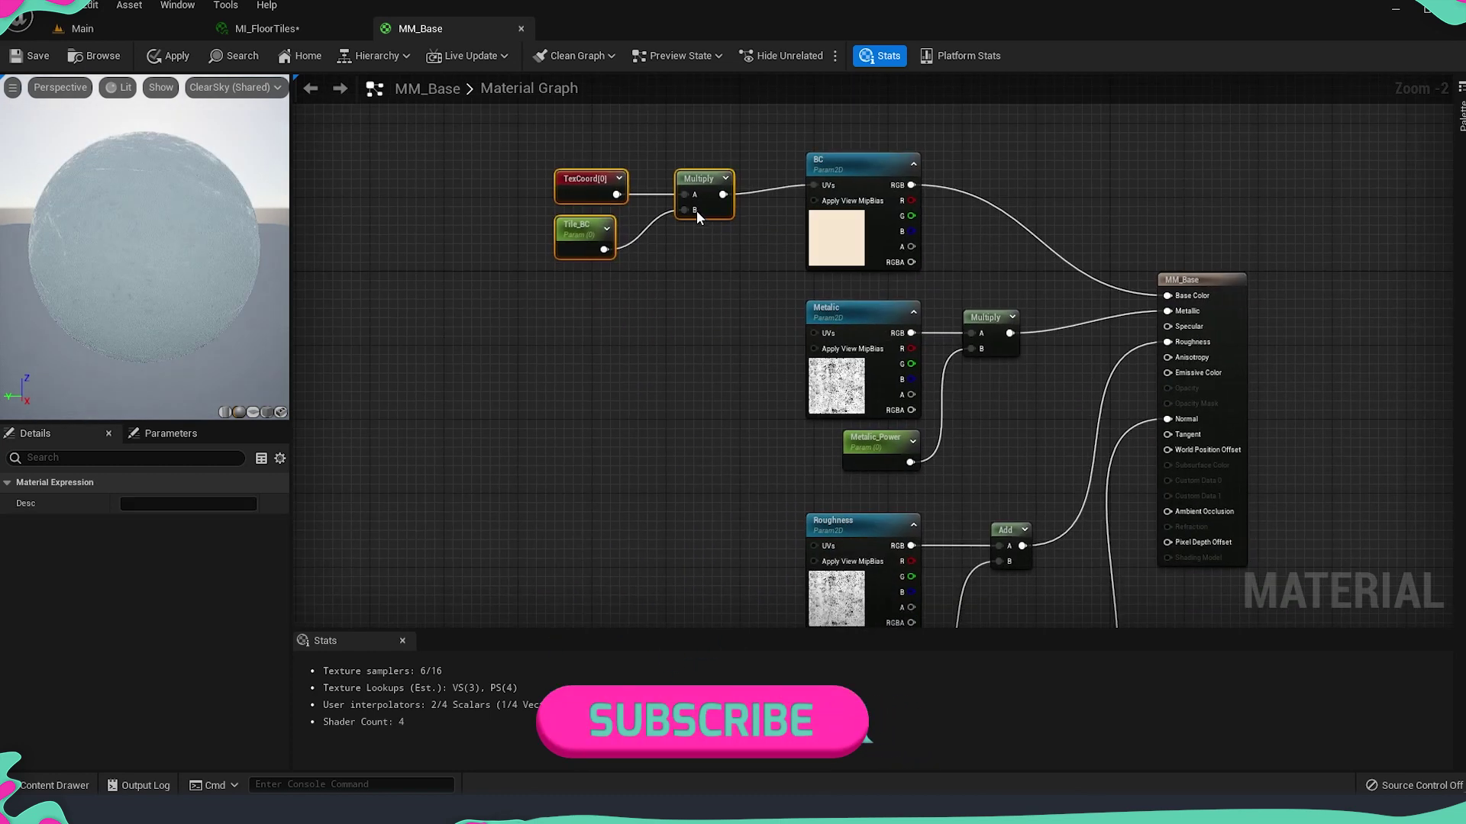
{"action": "left_click_drag", "start_coordinate": [696, 209], "coordinate": [709, 309]}
{"action": "key", "text": "ctrl+z"}
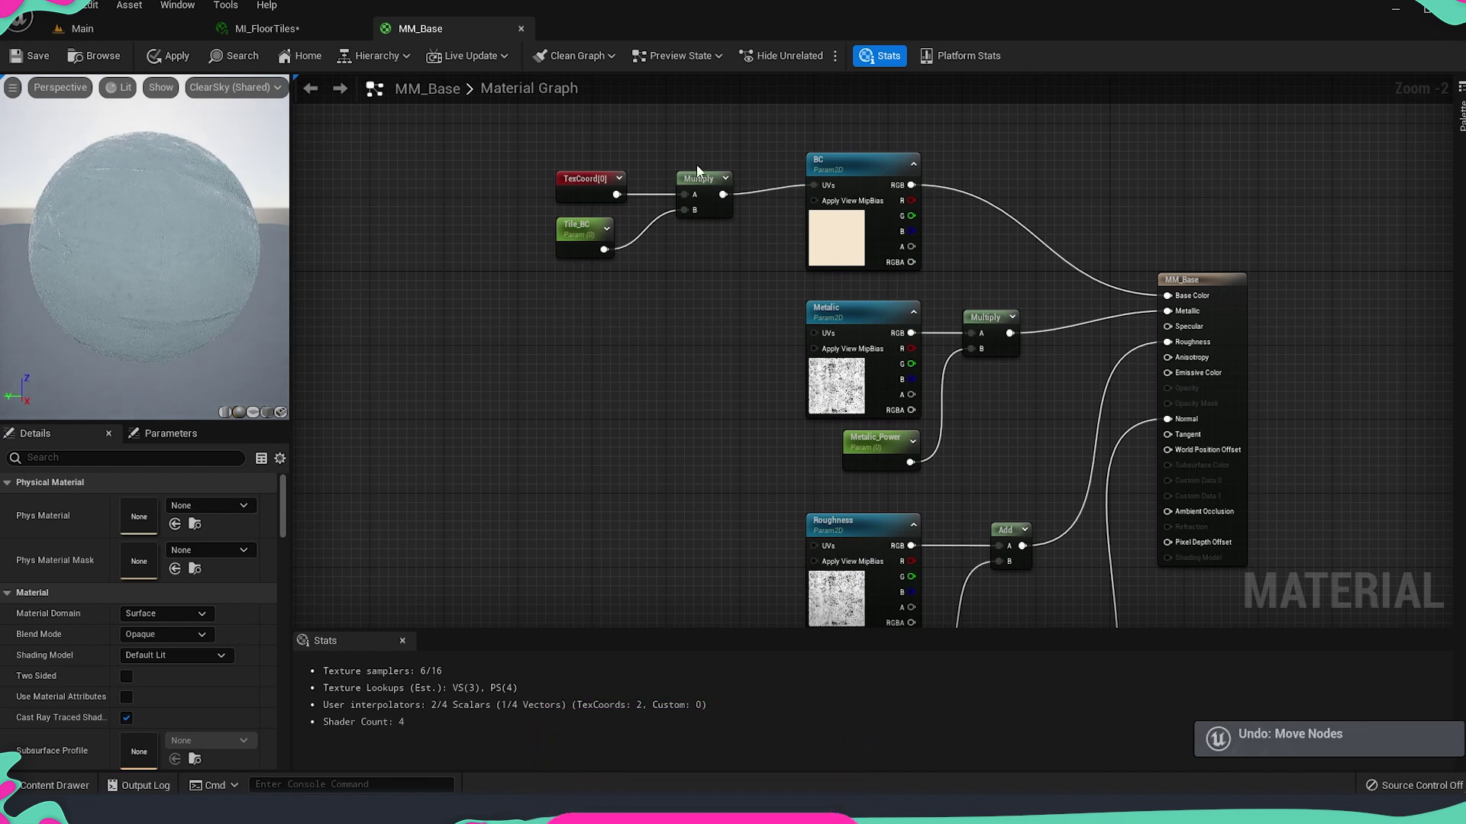
Duplicate the BC tiling nodes, connect the copy to the Metalic texture's UVs and rename its parameter Tile_Metalic
{"action": "left_click_drag", "start_coordinate": [521, 148], "coordinate": [824, 336]}
{"action": "key", "text": "ctrl+d"}
{"action": "left_click", "coordinate": [588, 366]}
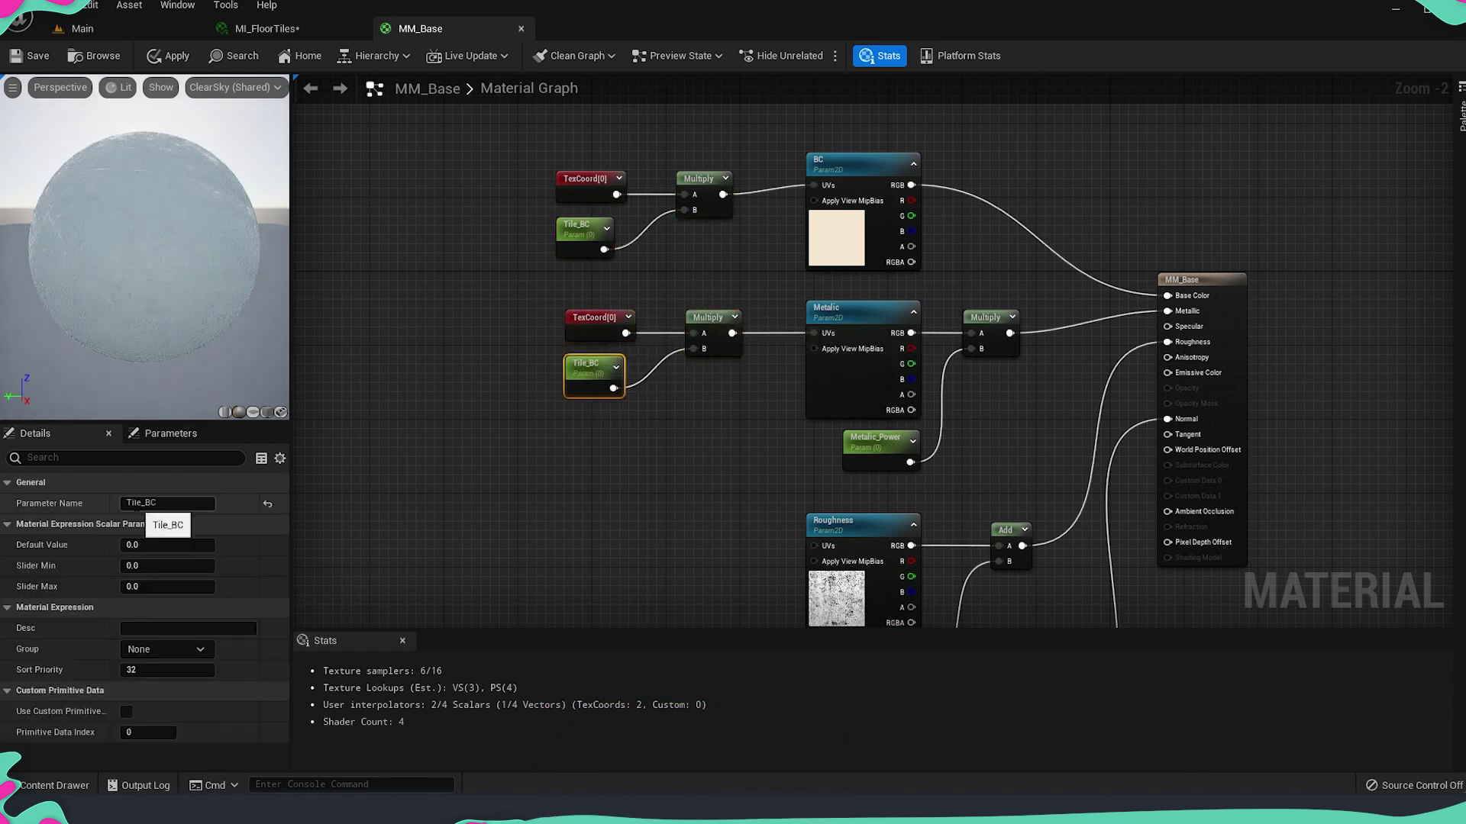
{"action": "left_click_drag", "start_coordinate": [143, 503], "coordinate": [111, 501]}
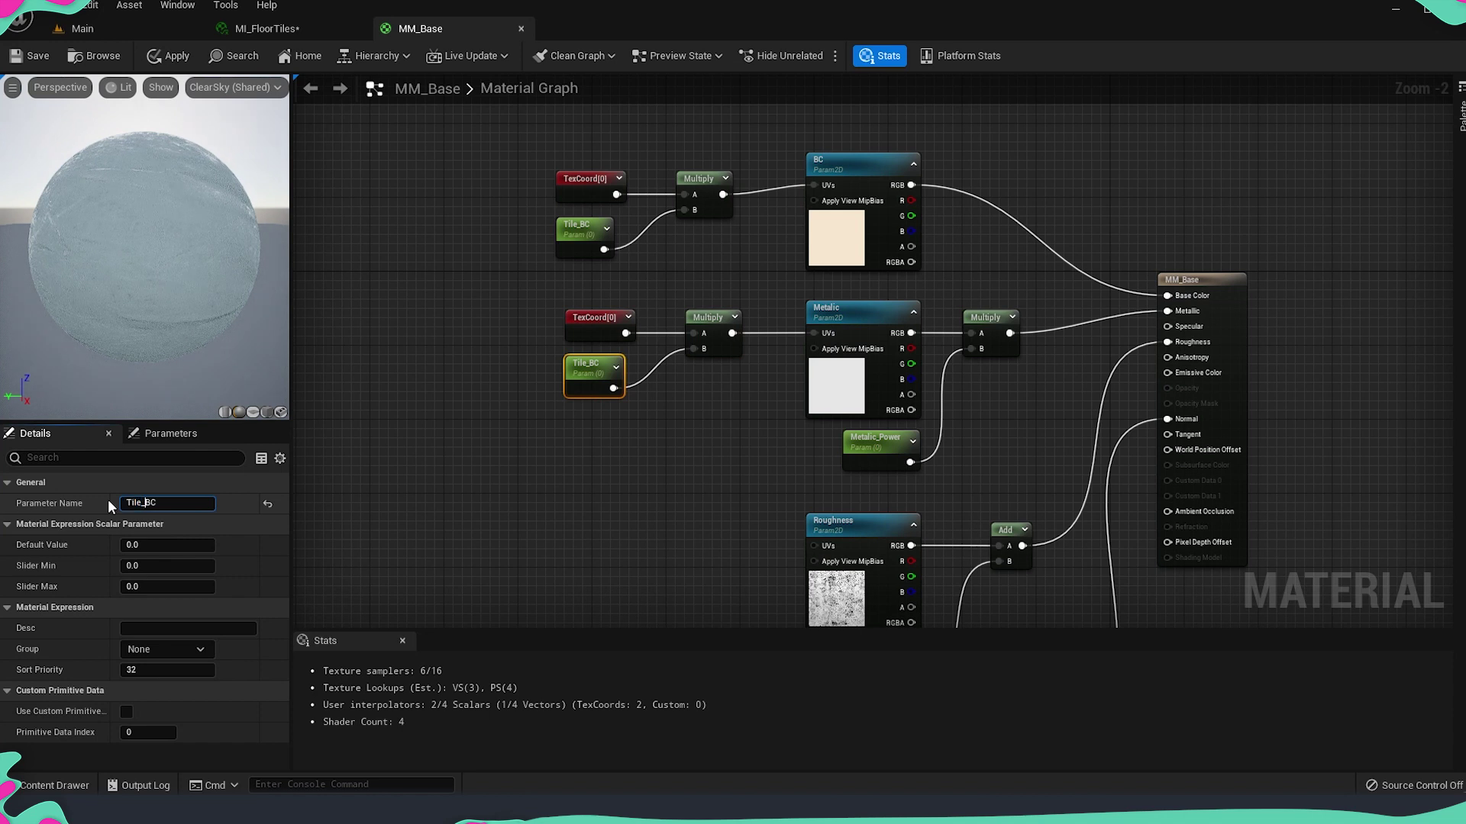
{"action": "type", "text": "Metalic"}
{"action": "key", "text": "Return"}
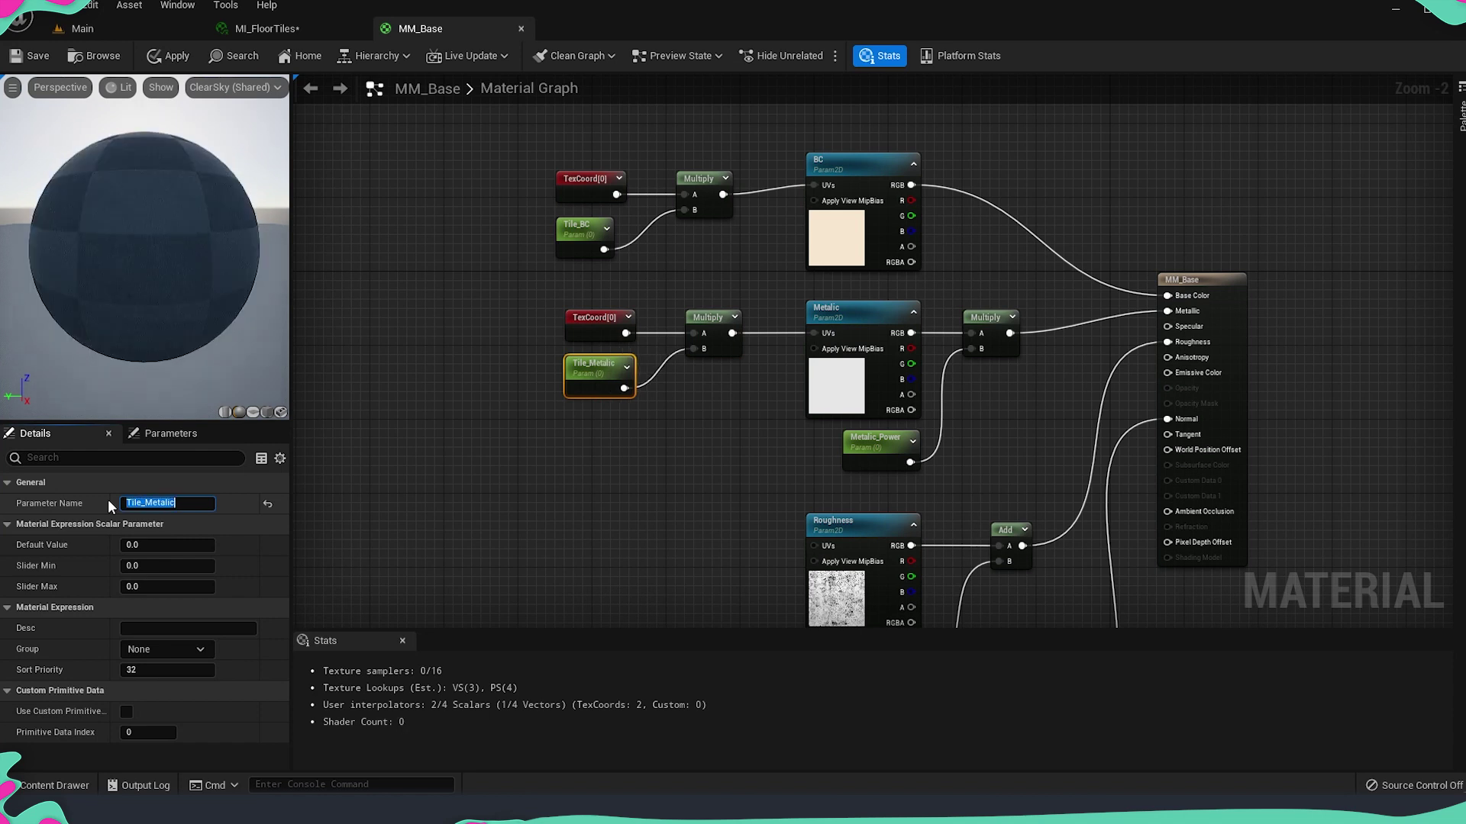
Set the Tile_BC parameter's Slider Max to 1
{"action": "right_click_drag", "start_coordinate": [672, 475], "coordinate": [694, 386]}
{"action": "left_click", "coordinate": [628, 140]}
{"action": "left_click", "coordinate": [606, 167]}
{"action": "left_click", "coordinate": [652, 140]}
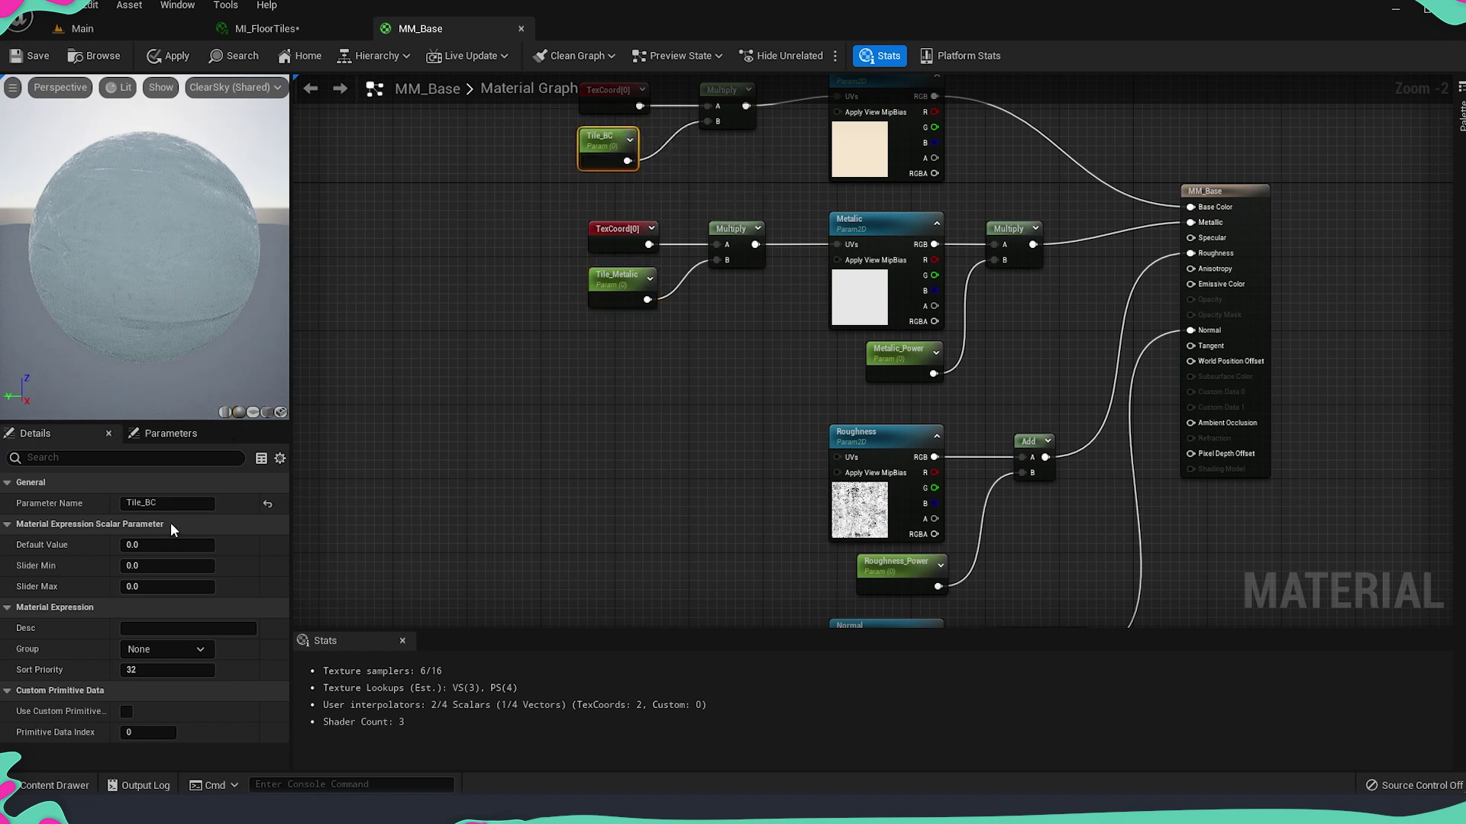
{"action": "left_click", "coordinate": [184, 586]}
{"action": "type", "text": "1"}
{"action": "left_click", "coordinate": [566, 315]}
Set the default value of both the Tile_BC and Tile_Metalic parameters to 1
{"action": "left_click", "coordinate": [602, 287]}
{"action": "left_click", "coordinate": [603, 147]}
{"action": "left_click", "coordinate": [170, 545]}
{"action": "type", "text": "1"}
{"action": "left_click", "coordinate": [594, 333]}
{"action": "left_click", "coordinate": [611, 289]}
{"action": "left_click", "coordinate": [172, 544]}
{"action": "type", "text": "1"}
Set the Tile_BC parameter's Slider Max back to 0
{"action": "left_click", "coordinate": [535, 229]}
{"action": "left_click", "coordinate": [609, 148]}
{"action": "left_click", "coordinate": [172, 587]}
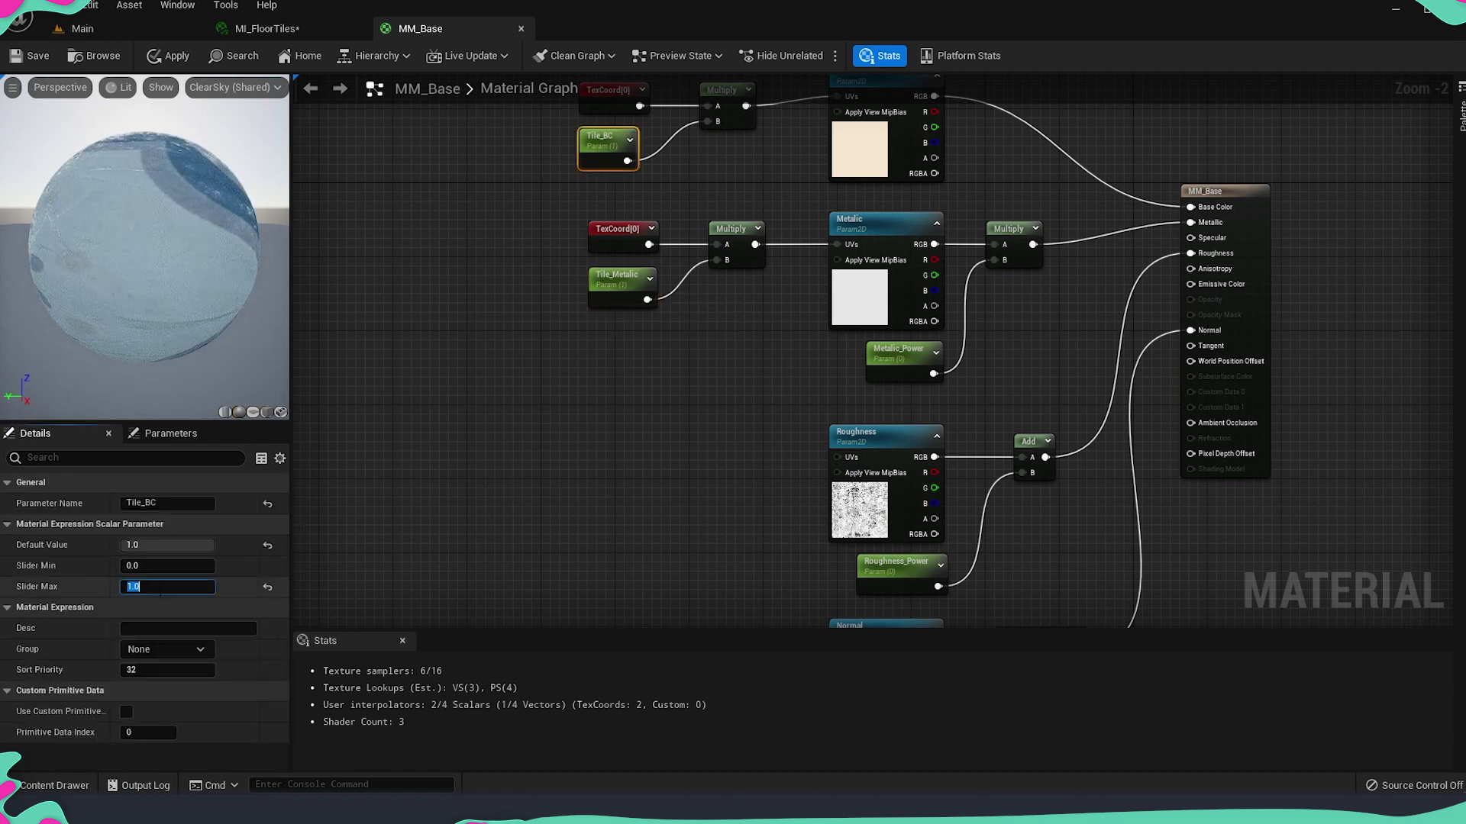
{"action": "type", "text": "0"}
{"action": "left_click", "coordinate": [598, 451]}
Copy the Metalic tiling nodes, paste them beside the Roughness texture and connect the copied Multiply to its UVs
{"action": "left_click_drag", "start_coordinate": [541, 353], "coordinate": [727, 233]}
{"action": "key", "text": "ctrl+c"}
{"action": "right_click_drag", "start_coordinate": [629, 269], "coordinate": [634, 184]}
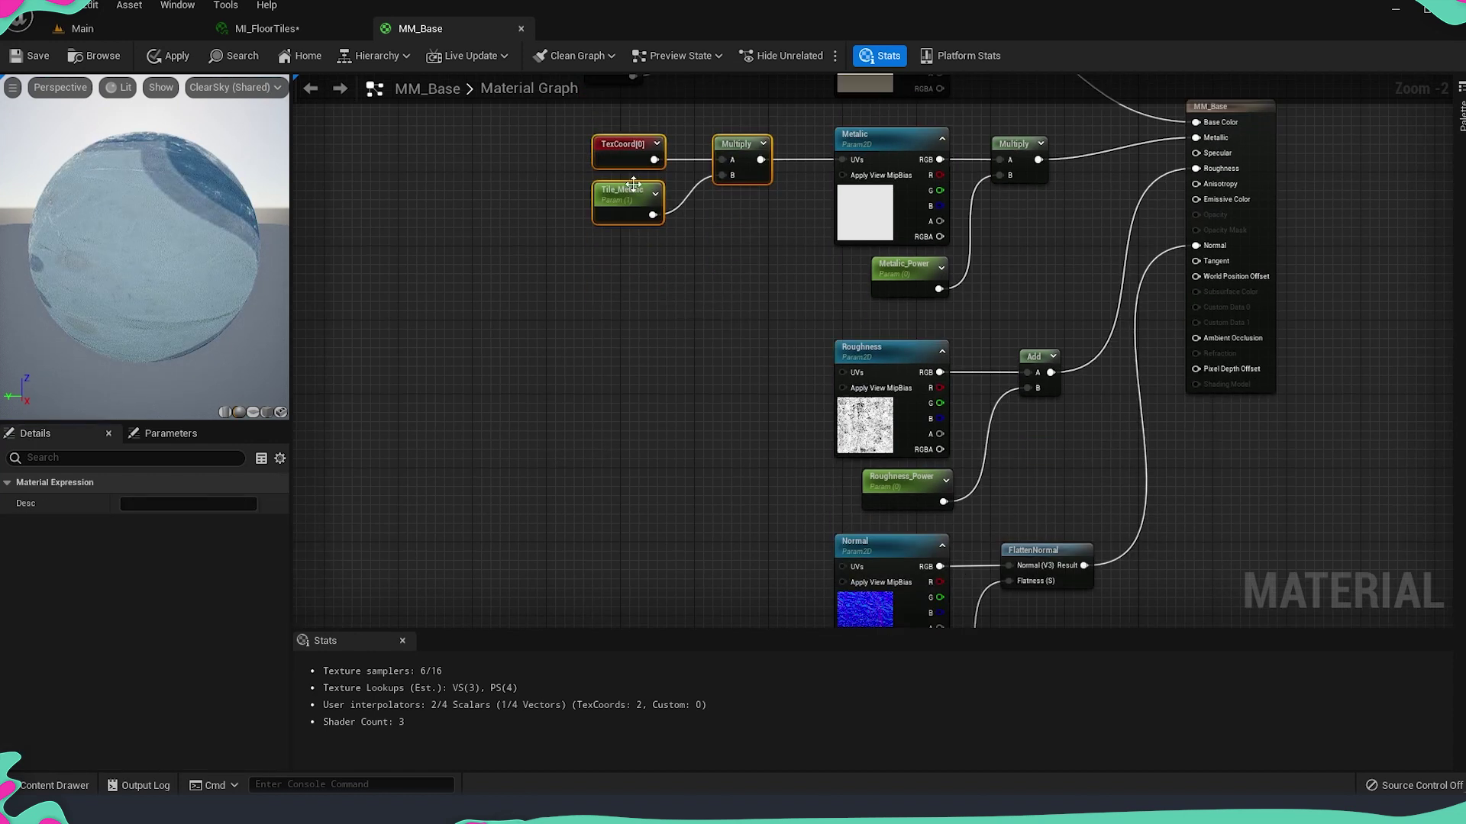
{"action": "key", "text": "ctrl+v"}
{"action": "left_click_drag", "start_coordinate": [771, 364], "coordinate": [842, 372]}
Rename the copied tiling parameter feeding the Roughness texture to Tile_Roughness
{"action": "left_click", "coordinate": [635, 400]}
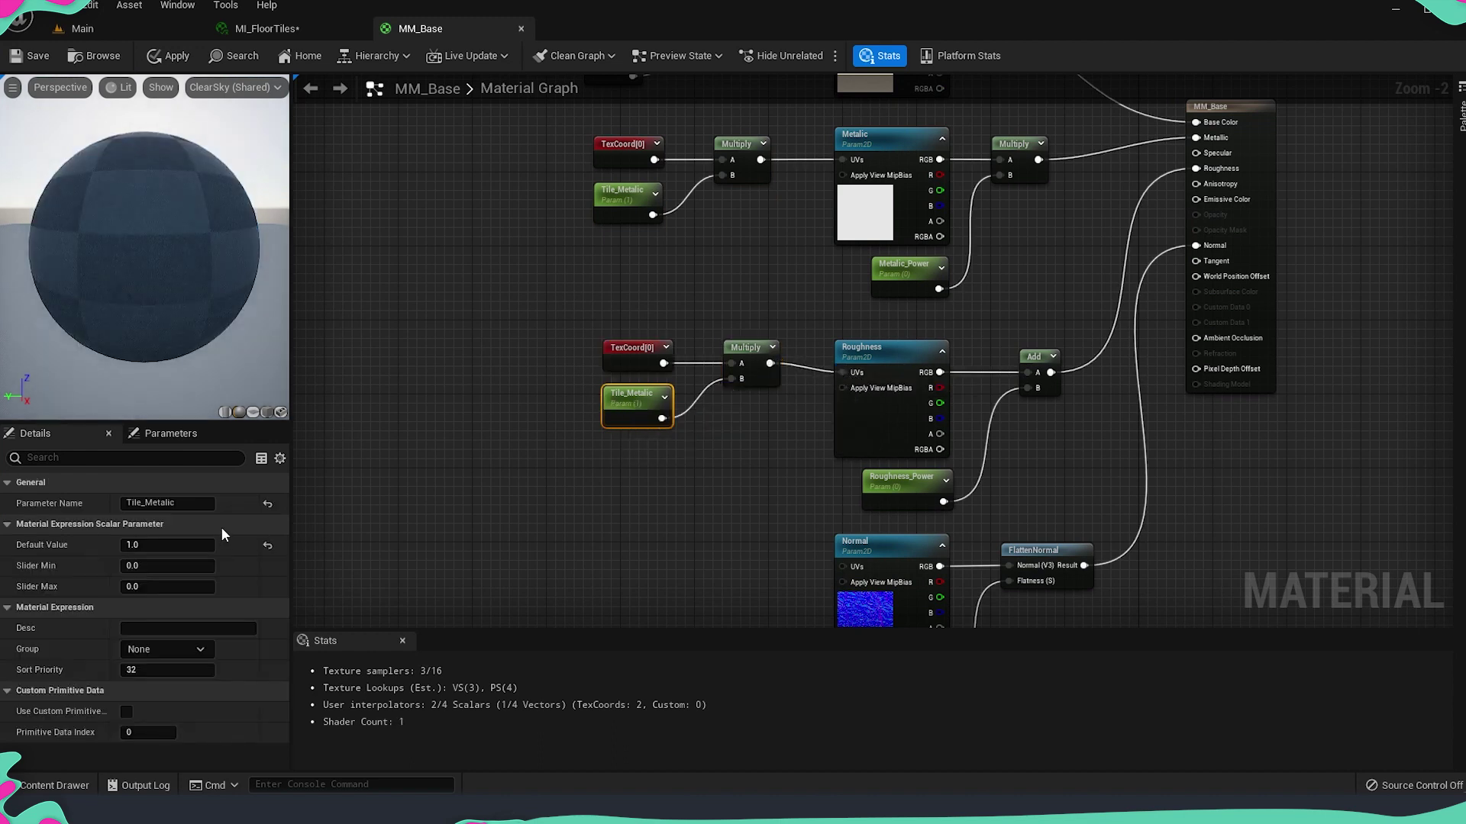
{"action": "type", "text": "Rought"}
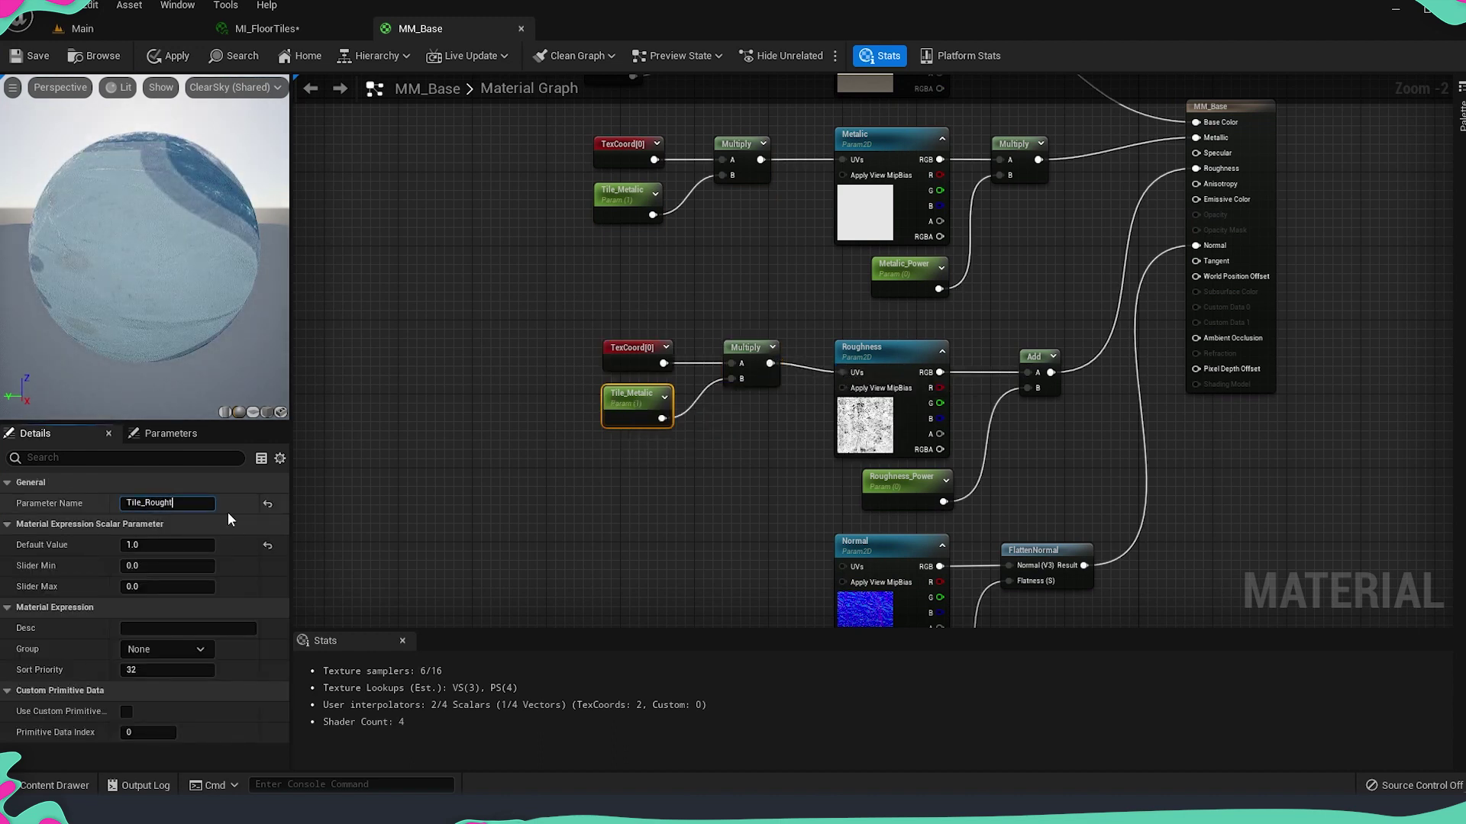
{"action": "key", "text": "BackSpace"}
{"action": "type", "text": "ness"}
{"action": "key", "text": "Return"}
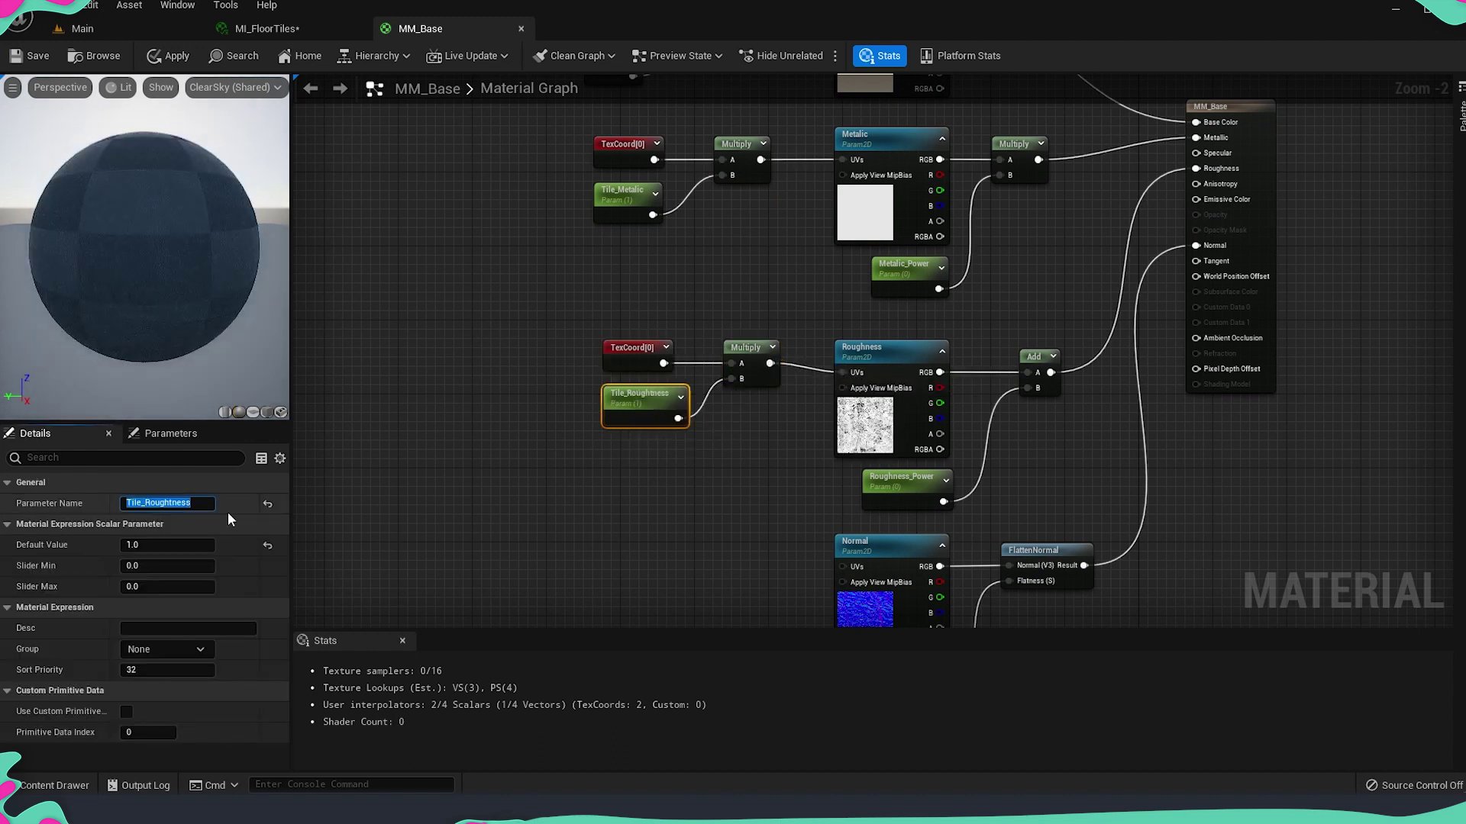
{"action": "left_click", "coordinate": [169, 502]}
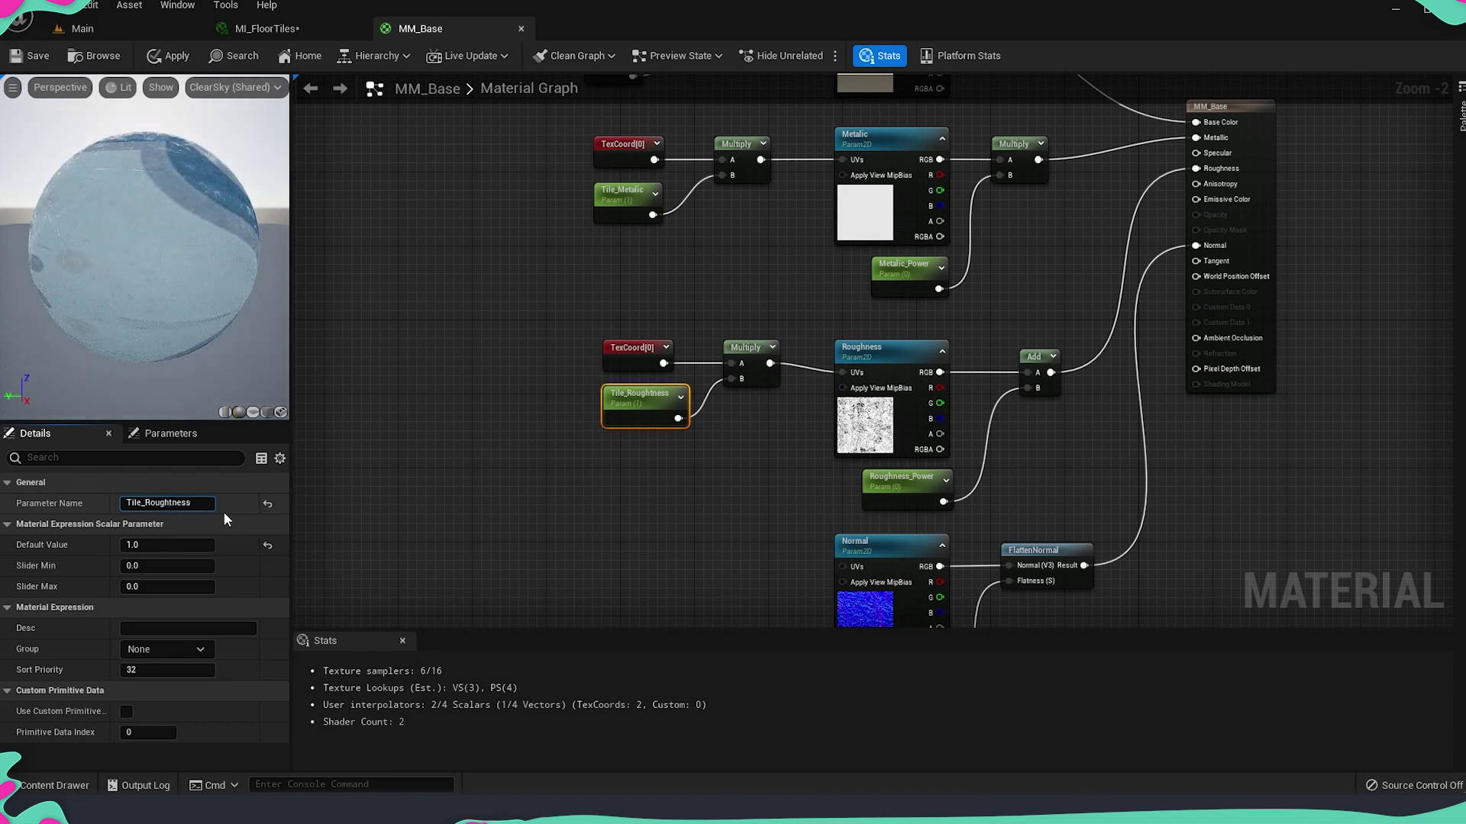
{"action": "left_click", "coordinate": [657, 429]}
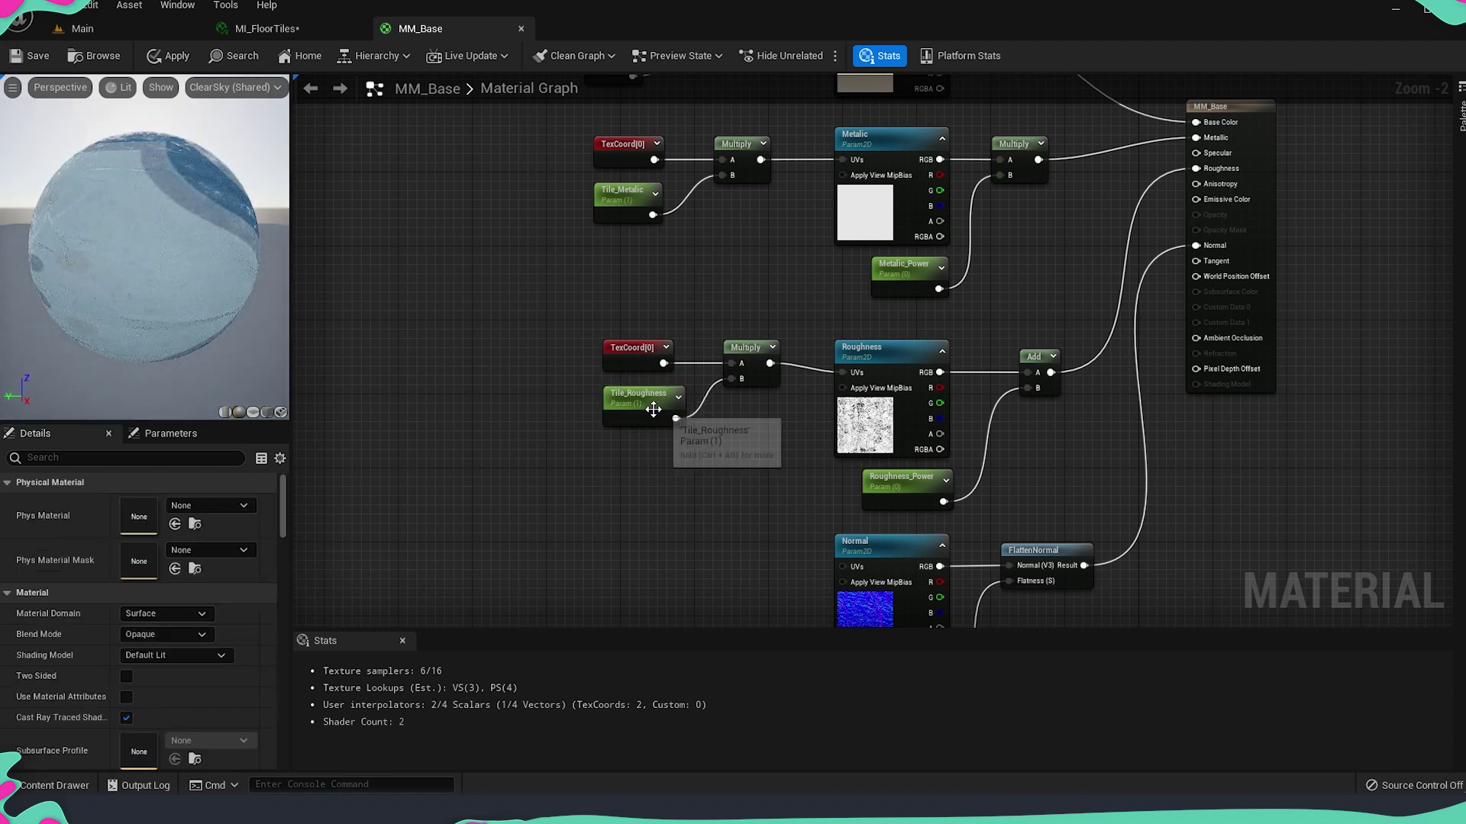
Copy the Roughness tiling nodes, paste them beside the Normal texture and connect the copied Multiply to its UVs
{"action": "left_click_drag", "start_coordinate": [595, 329], "coordinate": [748, 489]}
{"action": "right_click_drag", "start_coordinate": [678, 573], "coordinate": [626, 437]}
{"action": "key", "text": "ctrl+c"}
{"action": "key", "text": "ctrl+v"}
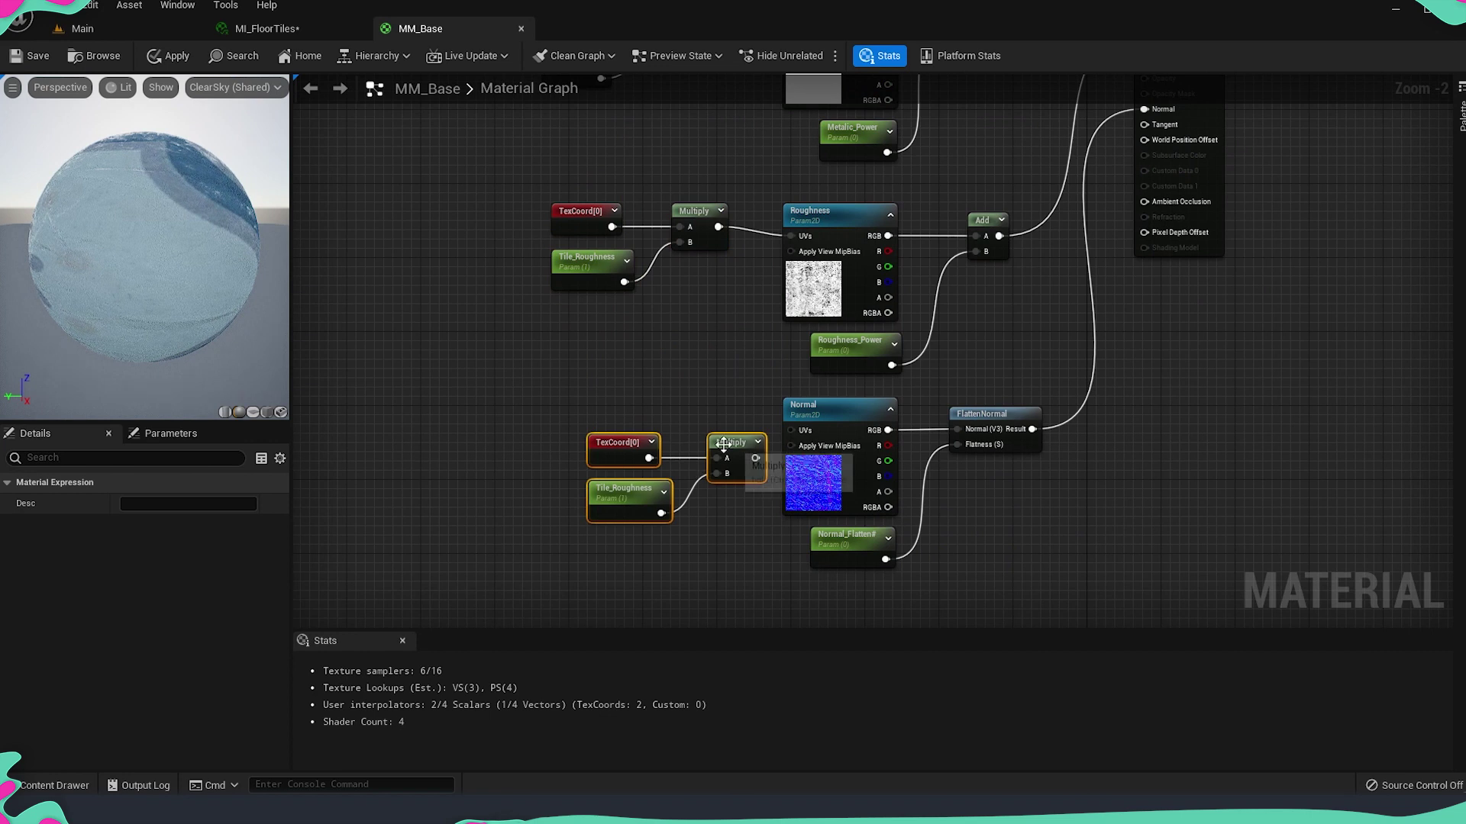
{"action": "left_click_drag", "start_coordinate": [724, 444], "coordinate": [791, 430]}
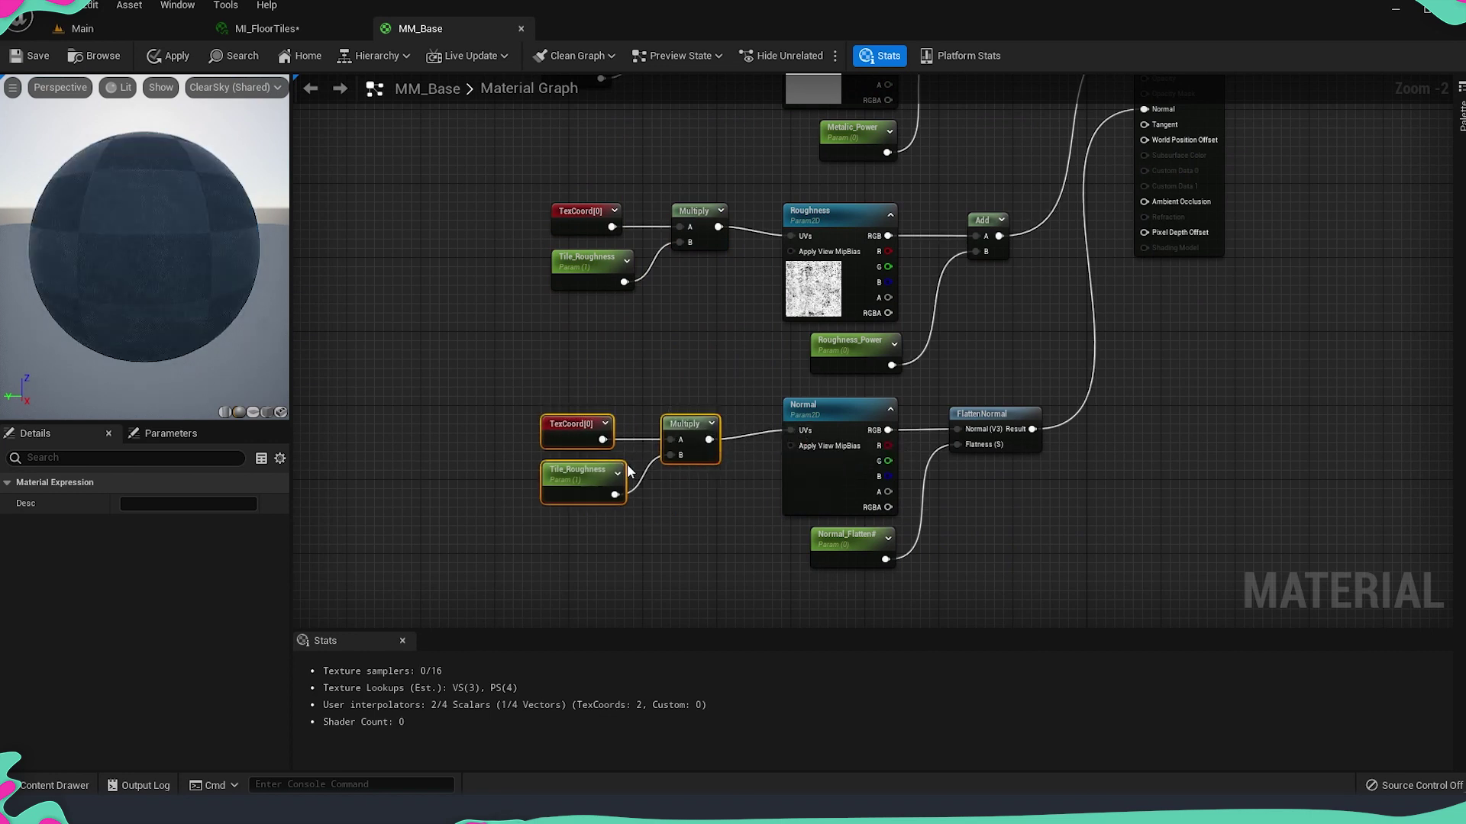
Rename the copied tiling parameter feeding the Normal texture to Tile_Normal and save the MM_Base material
{"action": "left_click", "coordinate": [576, 476]}
{"action": "left_click_drag", "start_coordinate": [200, 503], "coordinate": [146, 516]}
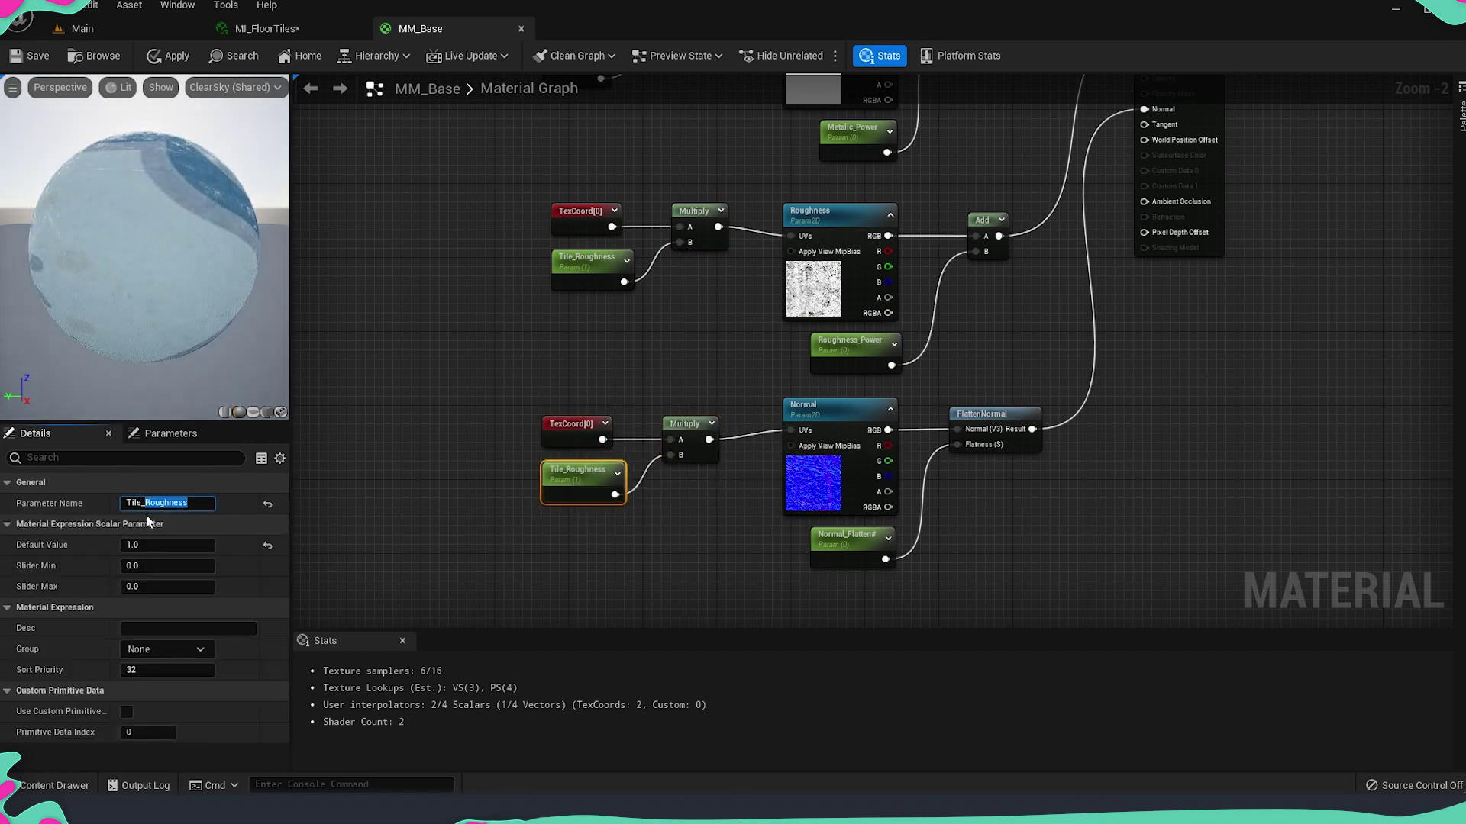
{"action": "type", "text": "Normal"}
{"action": "key", "text": "Return"}
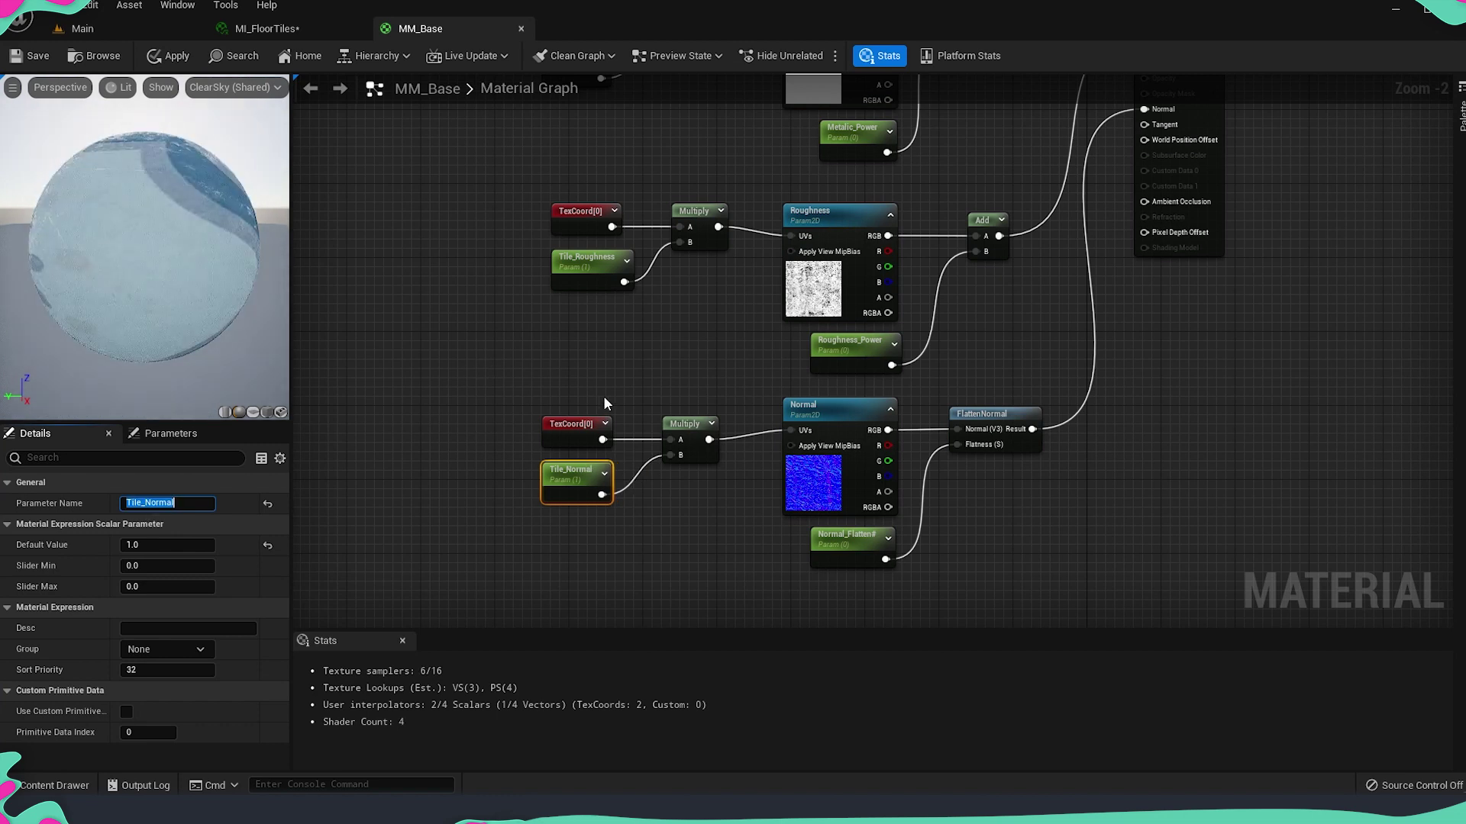
{"action": "left_click", "coordinate": [603, 395]}
{"action": "scroll", "coordinate": [589, 392], "scroll_direction": "down", "scroll_amount": 1}
{"action": "scroll", "coordinate": [588, 399], "scroll_direction": "down", "scroll_amount": 1}
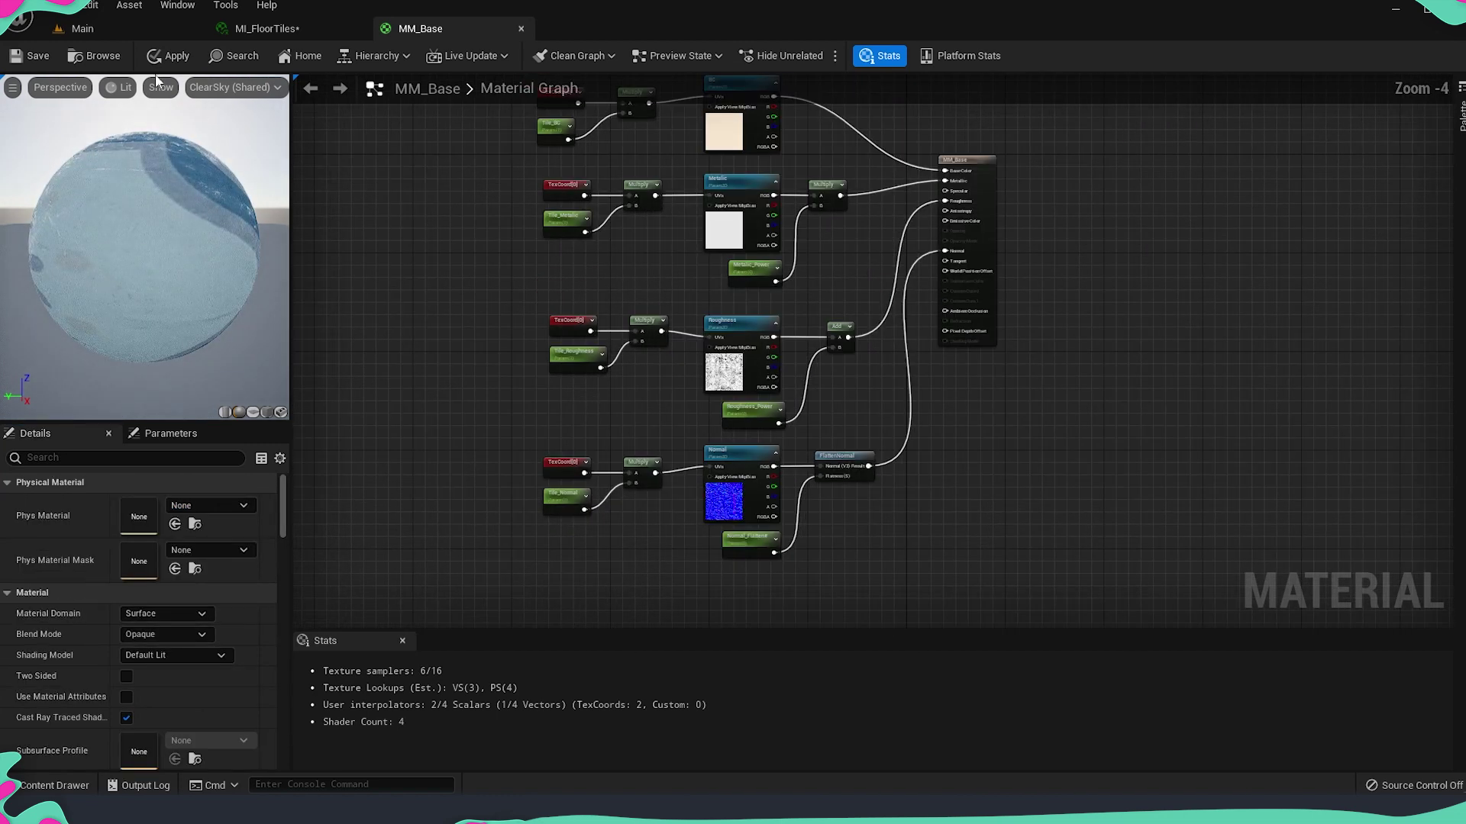
{"action": "left_click", "coordinate": [29, 58]}
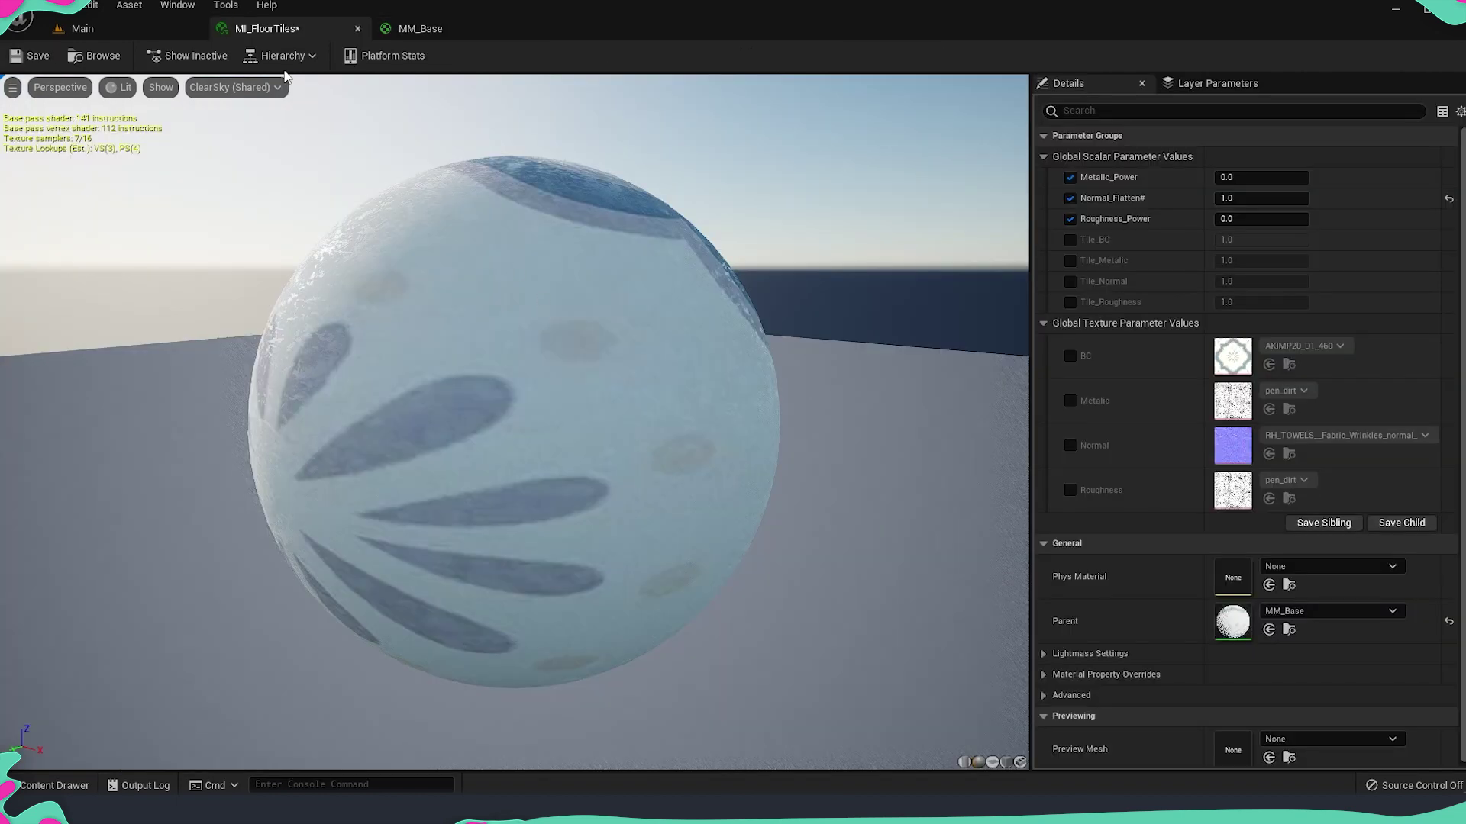
Enable the Tile_Roughness override in the MI_FloorTiles instance and set it to 0.2, checking the reflections on the preview sphere
{"action": "left_click_drag", "start_coordinate": [475, 274], "coordinate": [488, 302]}
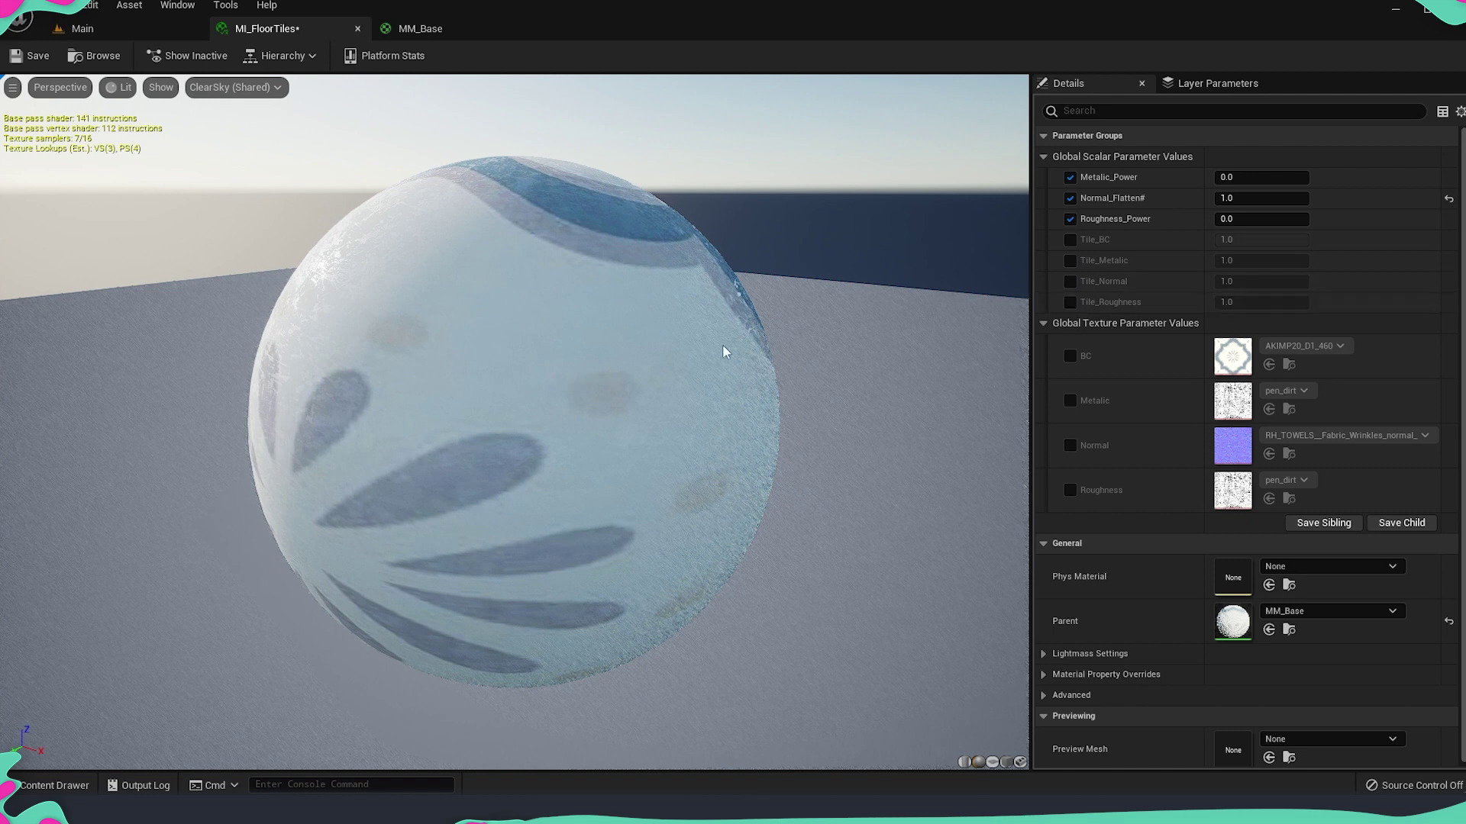
{"action": "left_click_drag", "start_coordinate": [639, 341], "coordinate": [873, 400]}
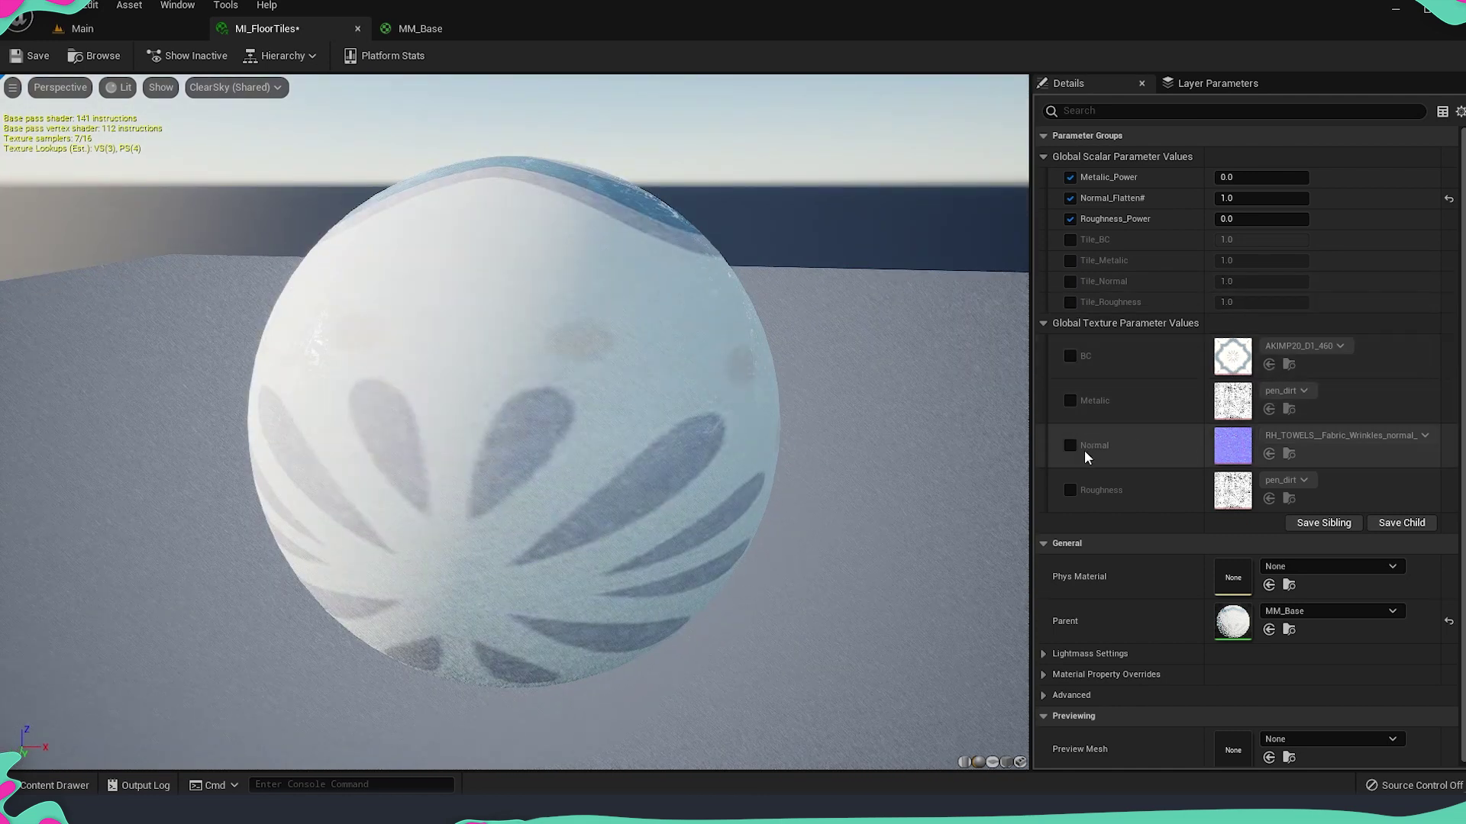
{"action": "left_click", "coordinate": [1070, 302]}
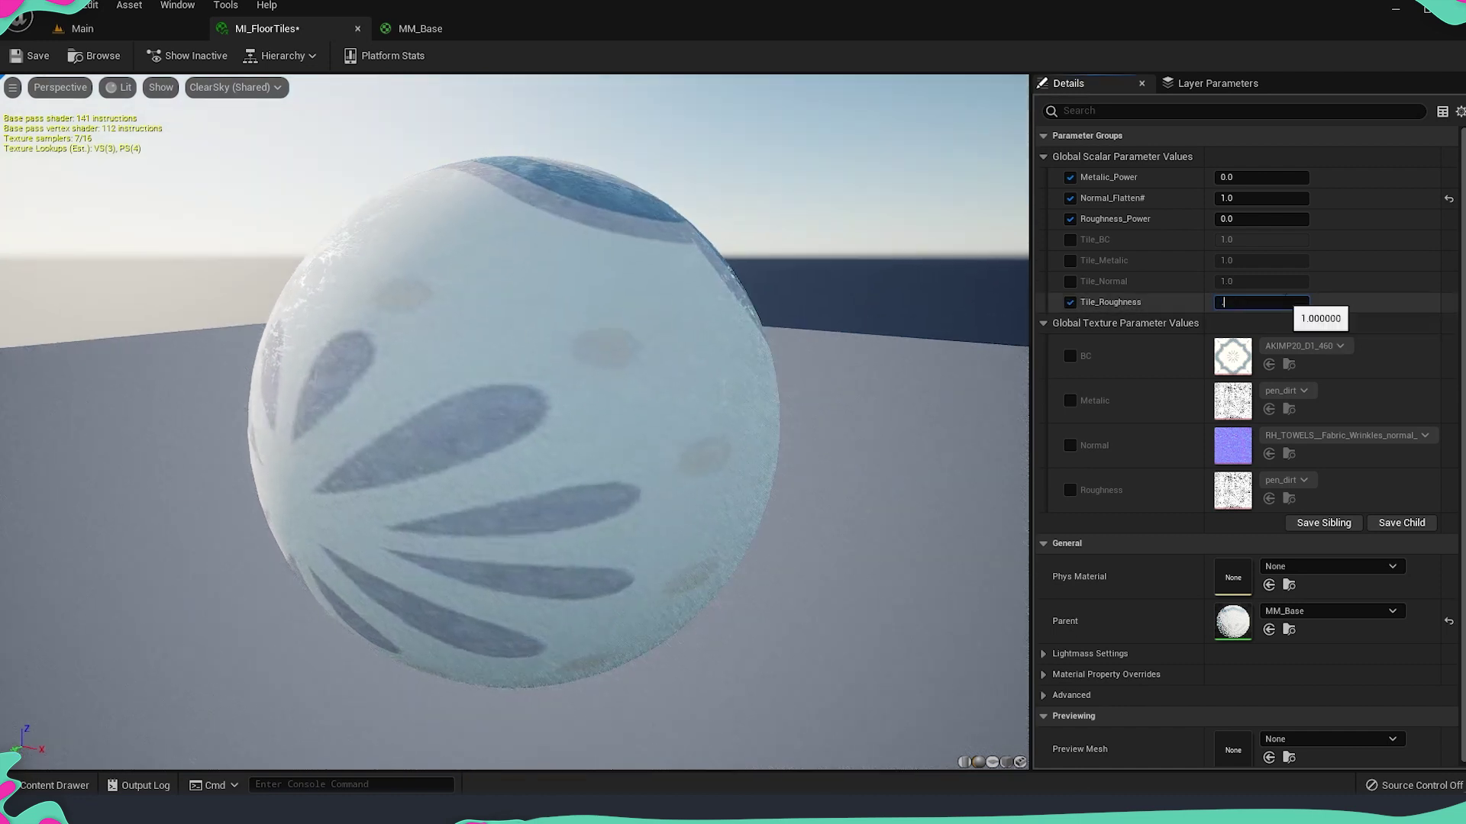
{"action": "key", "text": "Return"}
{"action": "left_click_drag", "start_coordinate": [511, 262], "coordinate": [527, 389]}
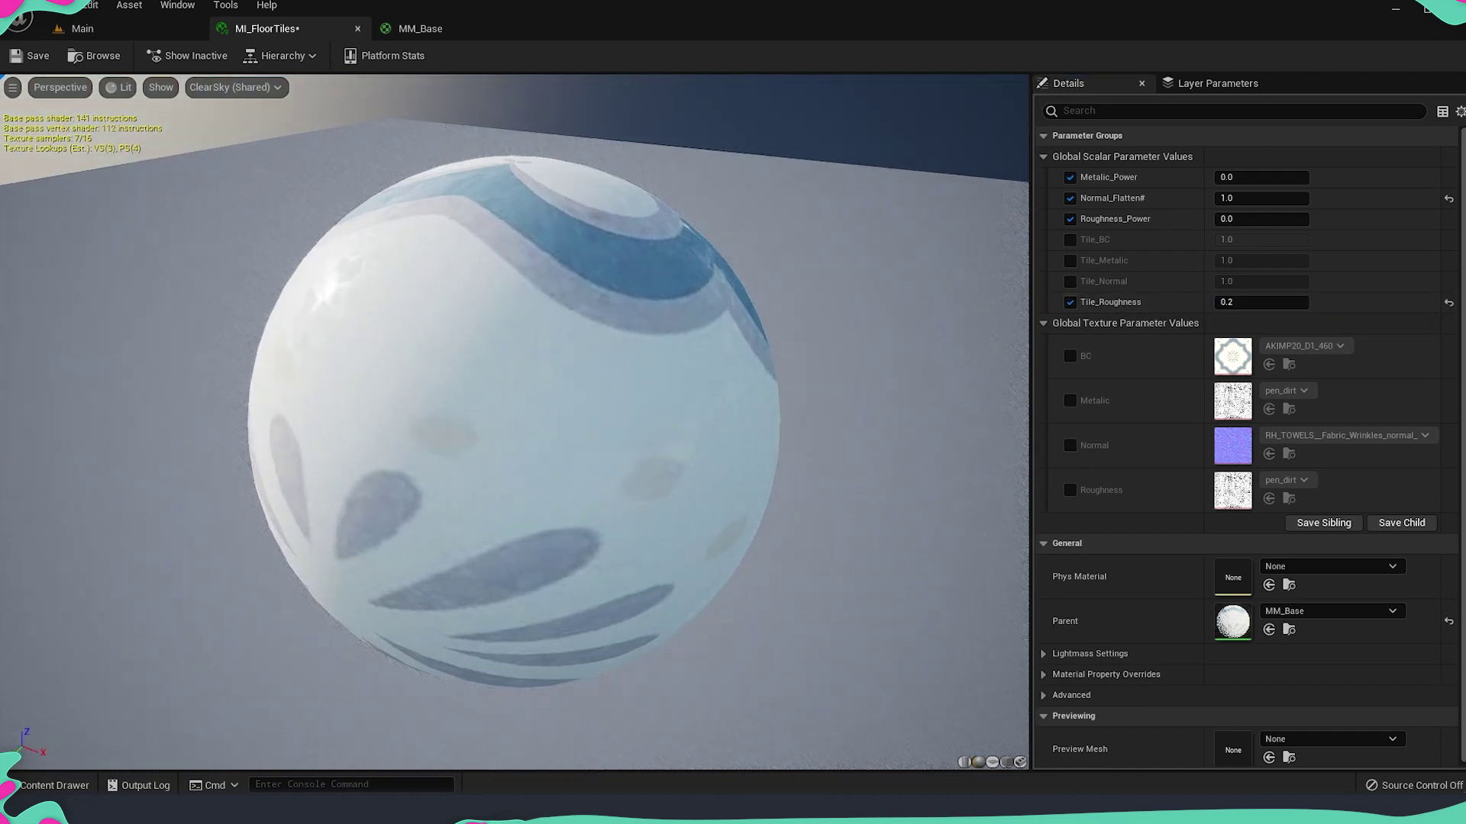
{"action": "left_click_drag", "start_coordinate": [334, 296], "coordinate": [389, 279]}
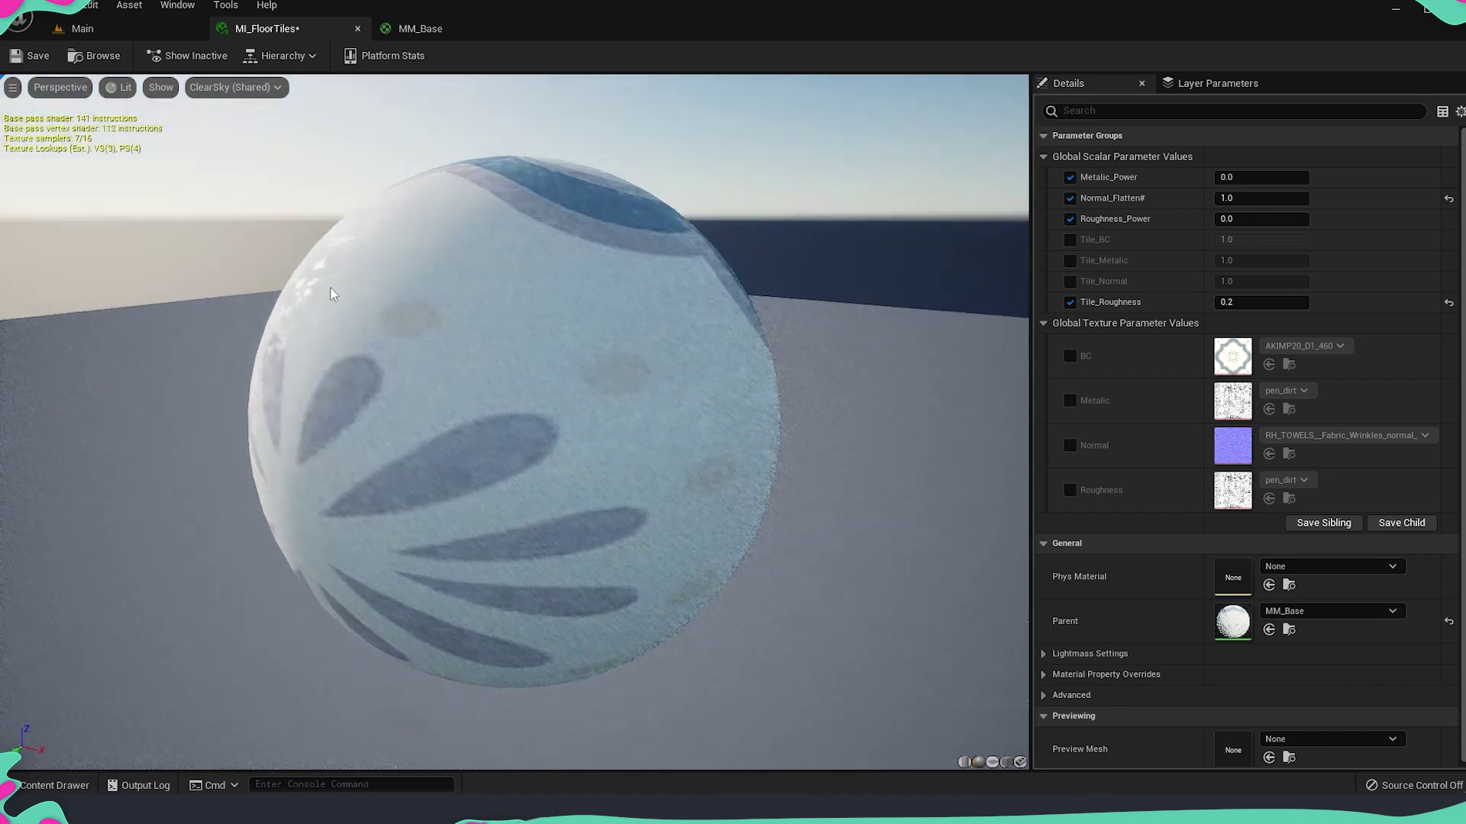
Set the Roughness_Power parameter of MI_FloorTiles to -0.3 and check the gloss on the preview sphere
{"action": "mouse_move", "coordinate": [327, 294]}
{"action": "right_mouse_down"}
{"action": "mouse_move", "coordinate": [336, 359]}
{"action": "mouse_move", "coordinate": [328, 297]}
{"action": "right_mouse_up"}
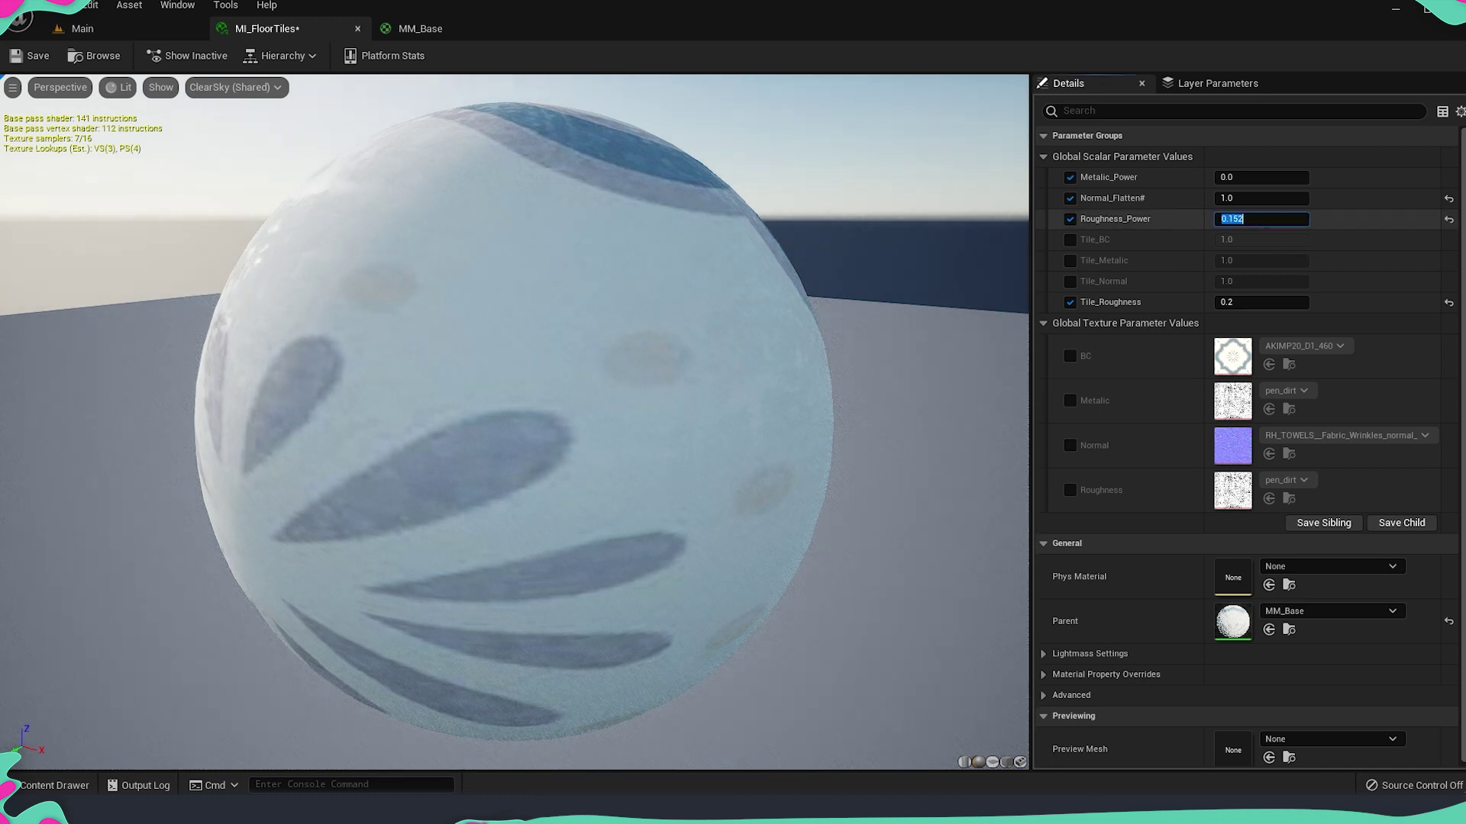
{"action": "left_click_drag", "start_coordinate": [1246, 219], "coordinate": [1231, 219]}
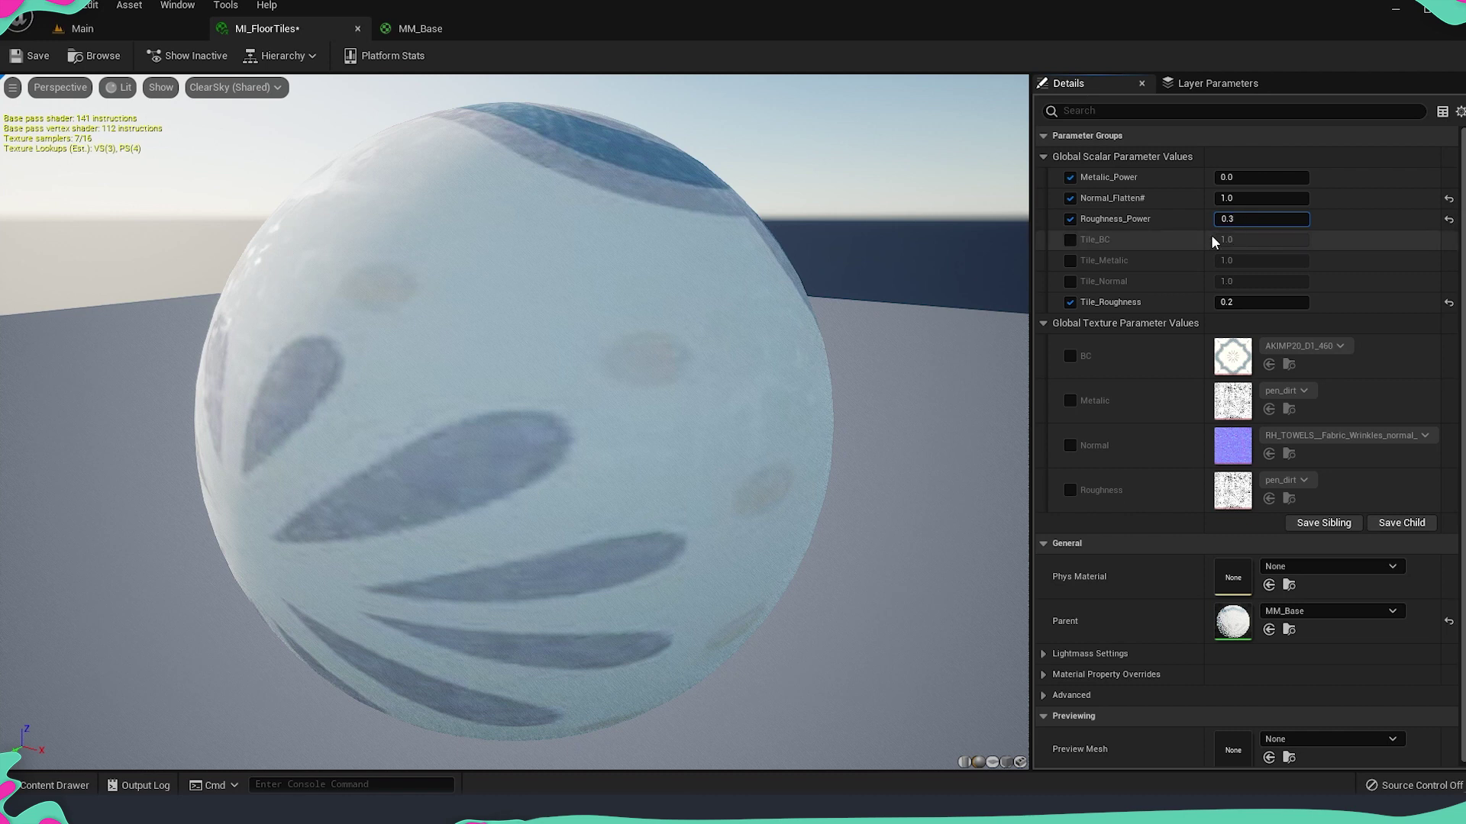
{"action": "key", "text": "Return"}
{"action": "left_click_drag", "start_coordinate": [507, 274], "coordinate": [488, 343]}
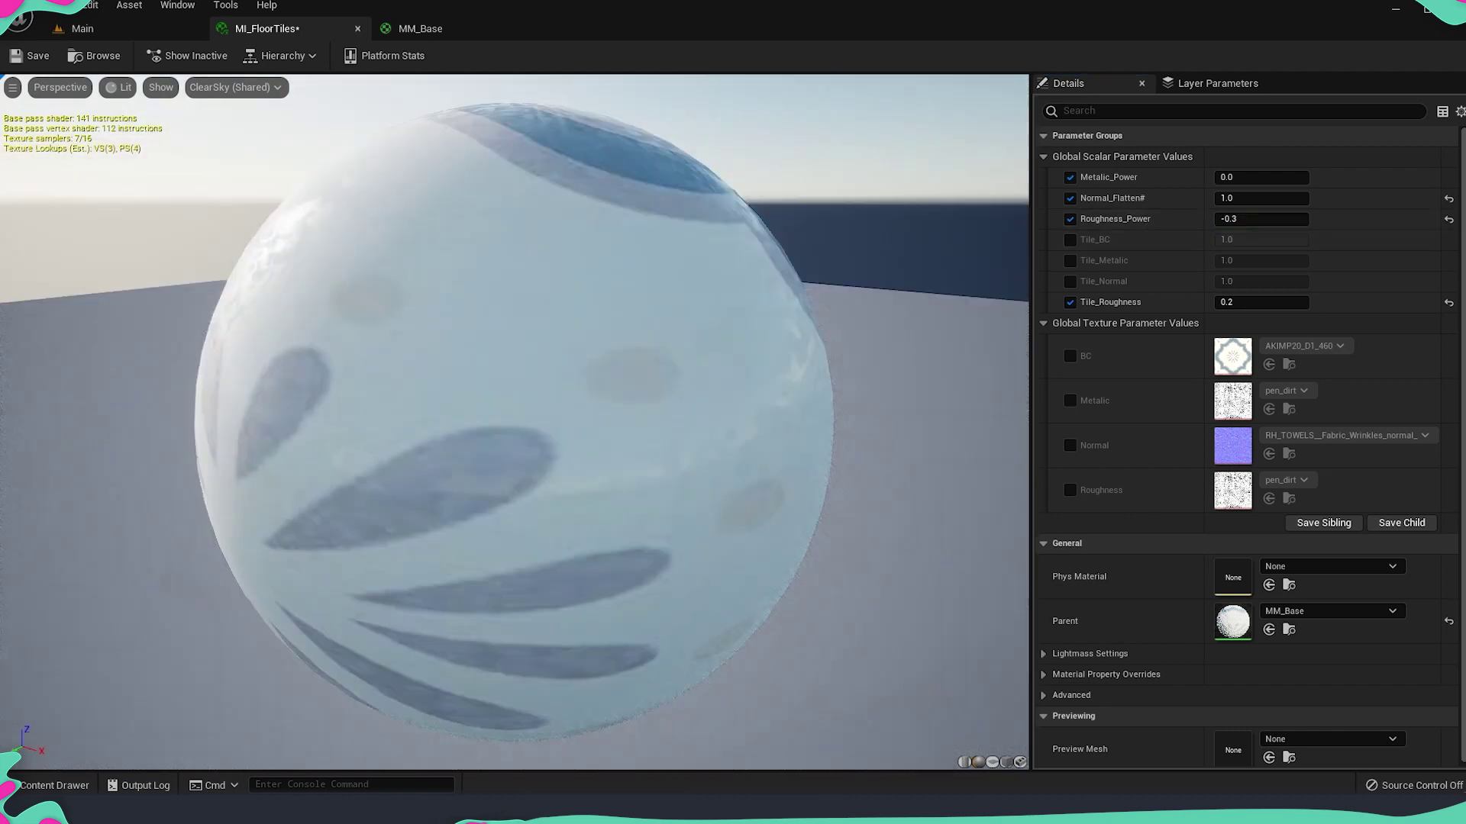
{"action": "left_click_drag", "start_coordinate": [507, 381], "coordinate": [473, 275]}
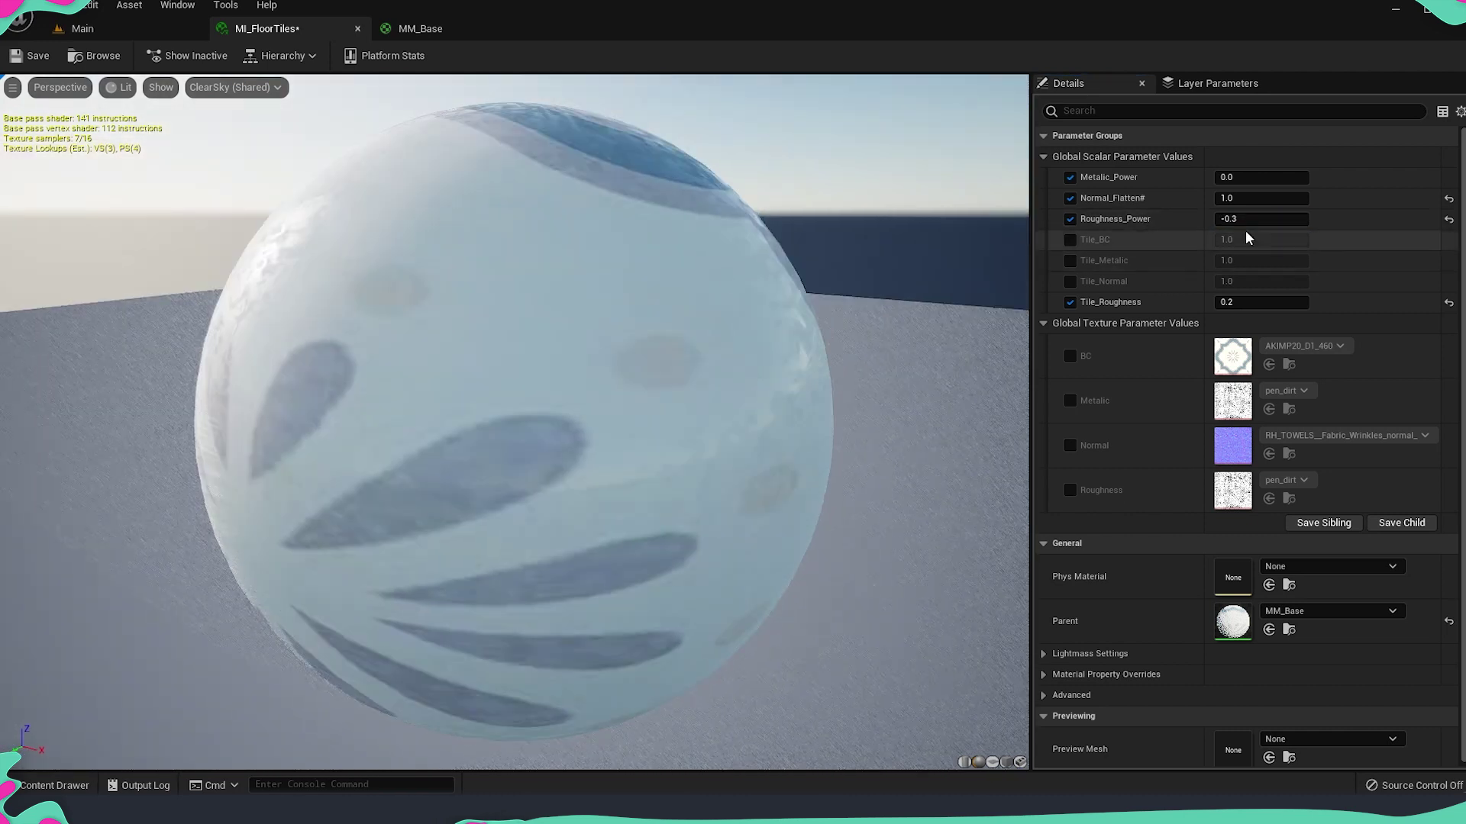
{"action": "left_click", "coordinate": [1252, 219]}
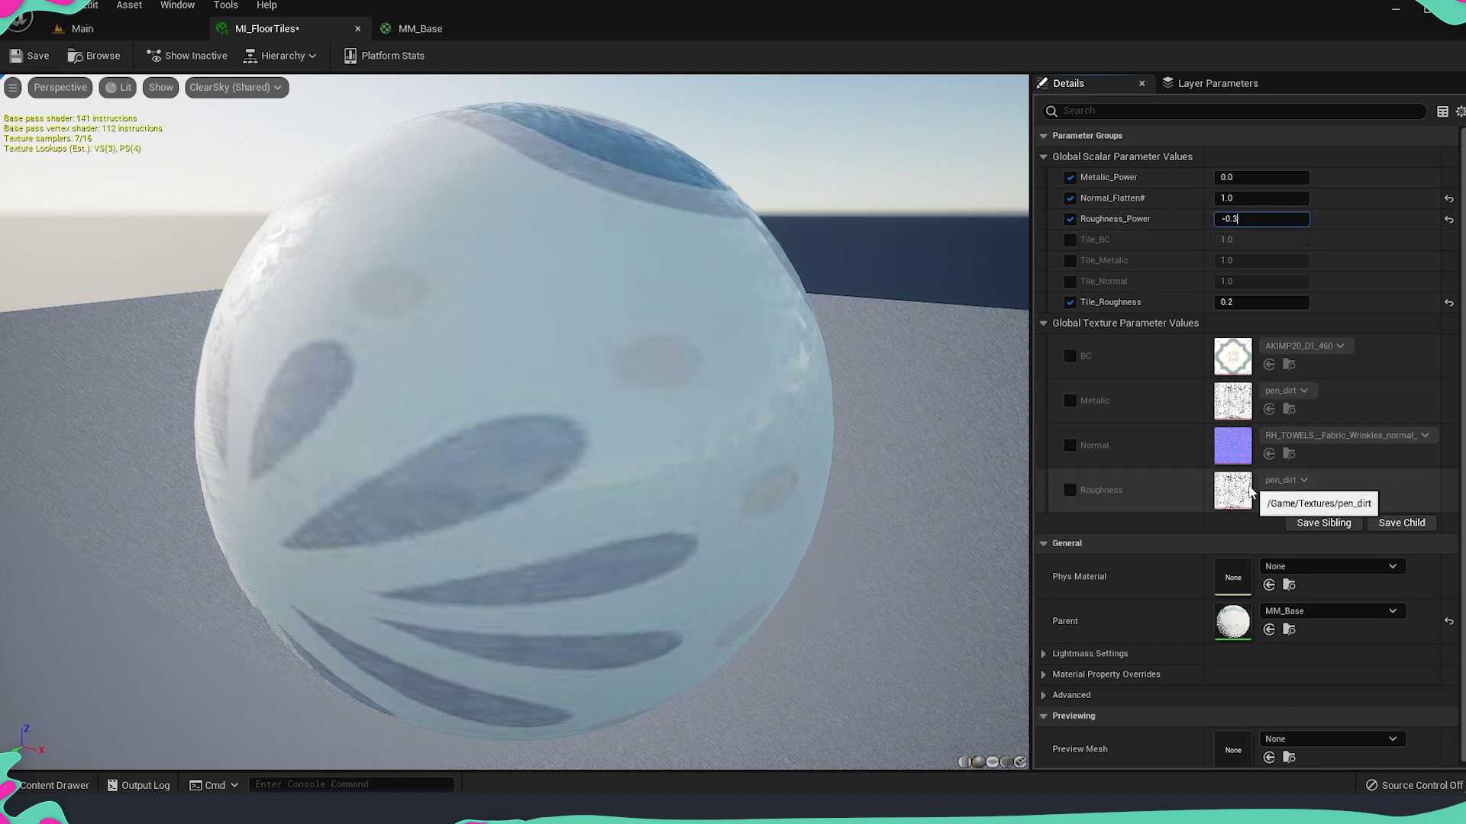
Enable the Roughness texture override of MI_FloorTiles, keeping pen_dirt, and save the material instance
{"action": "left_click", "coordinate": [1070, 490]}
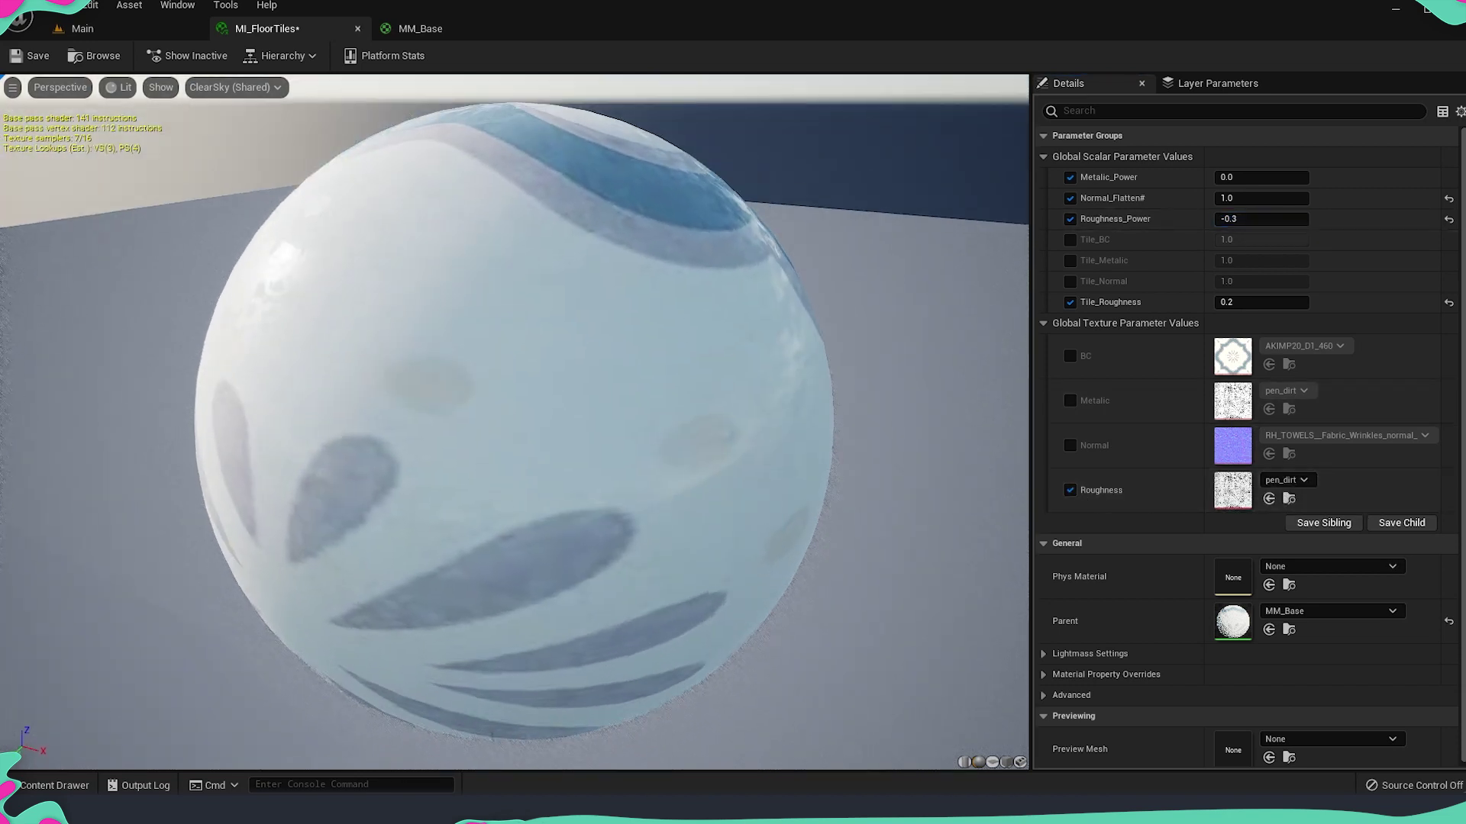
{"action": "left_click_drag", "start_coordinate": [308, 237], "coordinate": [220, 240]}
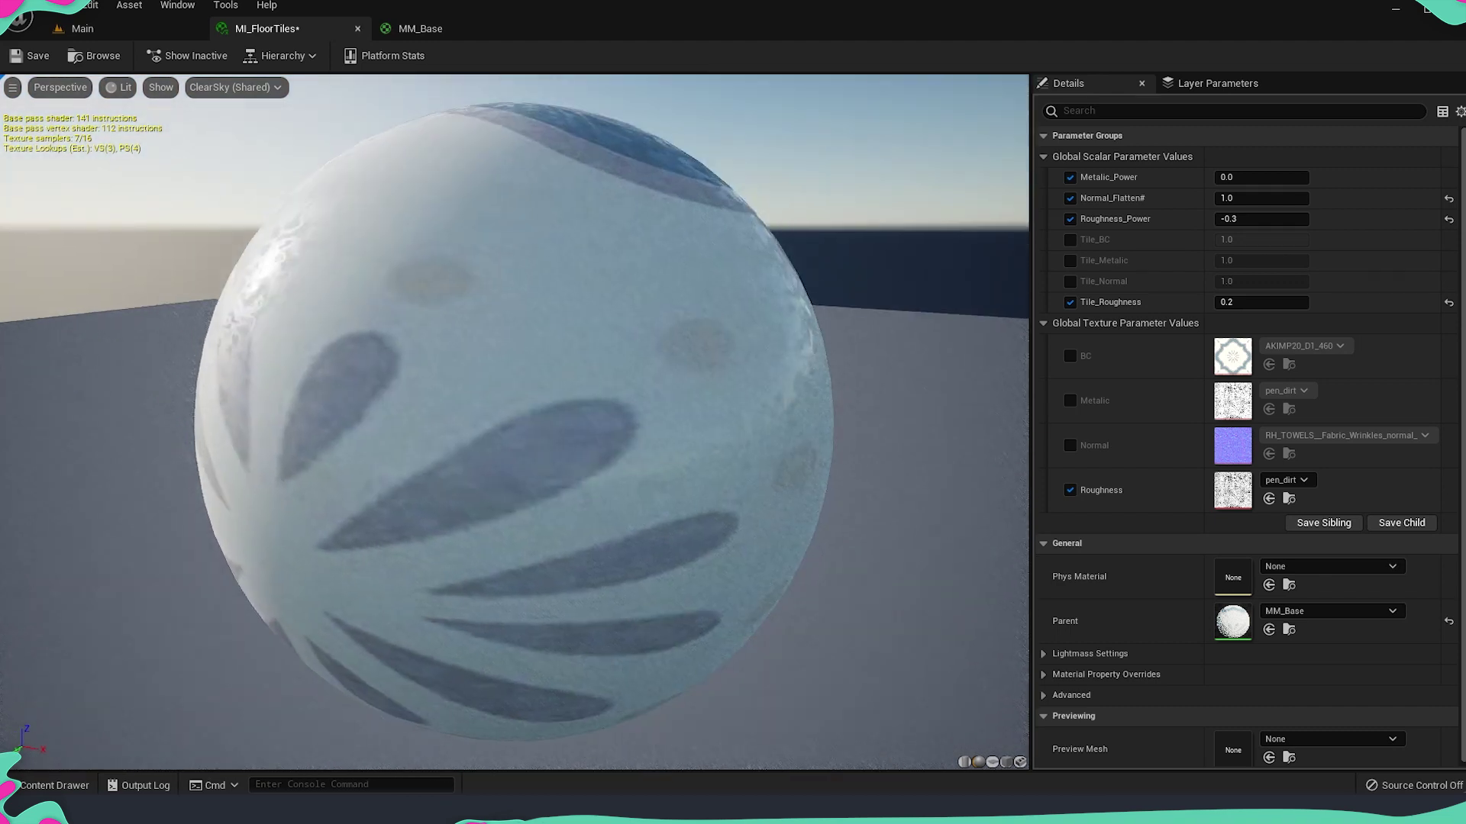
{"action": "left_click", "coordinate": [23, 58]}
{"action": "left_click_drag", "start_coordinate": [441, 305], "coordinate": [479, 490]}
{"action": "scroll", "coordinate": [504, 358], "scroll_direction": "down", "scroll_amount": 5}
{"action": "scroll", "coordinate": [584, 459], "scroll_direction": "down", "scroll_amount": 2}
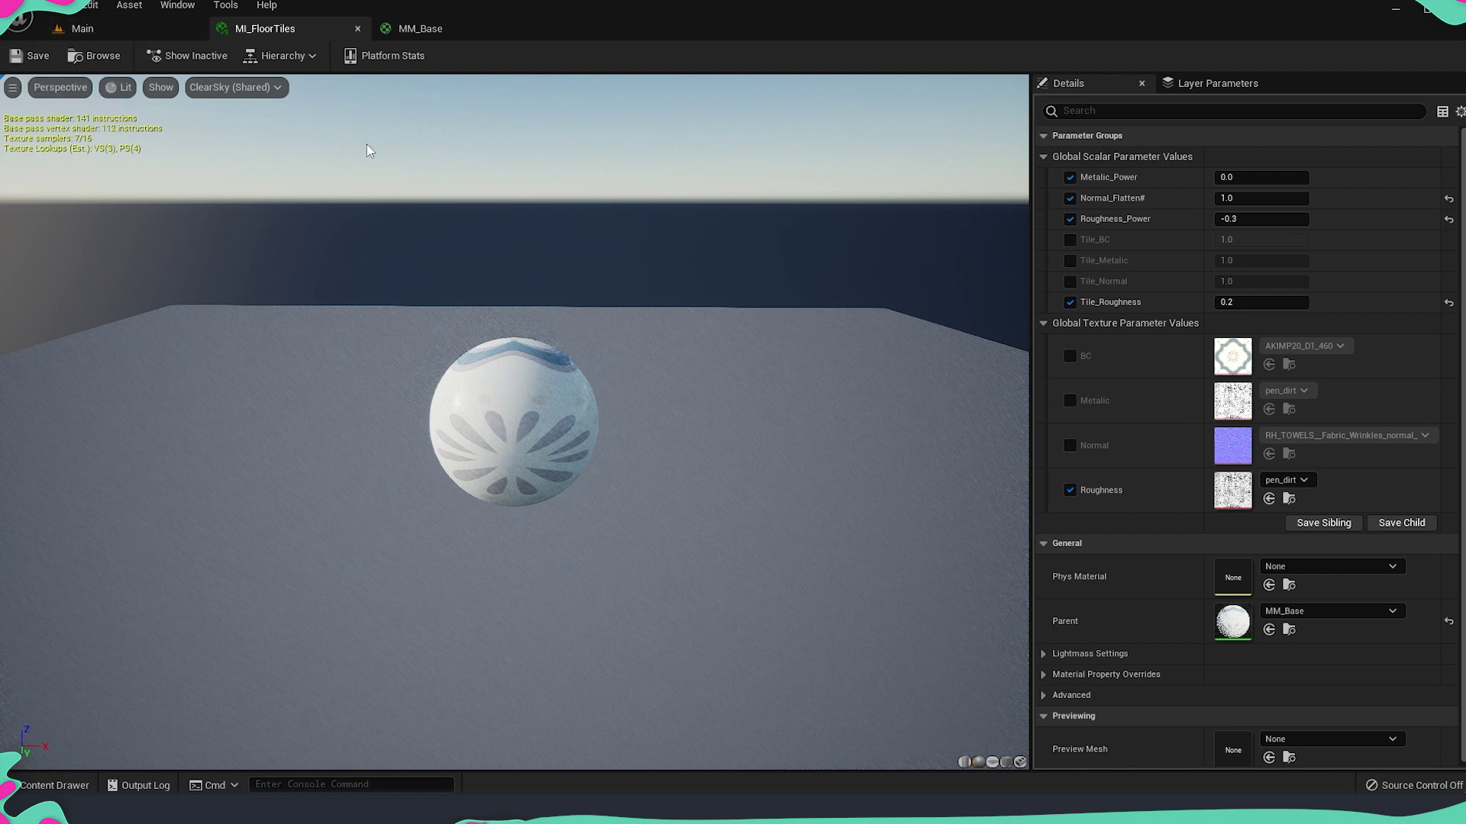
Close the material editors to return to the Main level and open the content browser at the Materials folder
{"action": "left_click", "coordinate": [357, 28]}
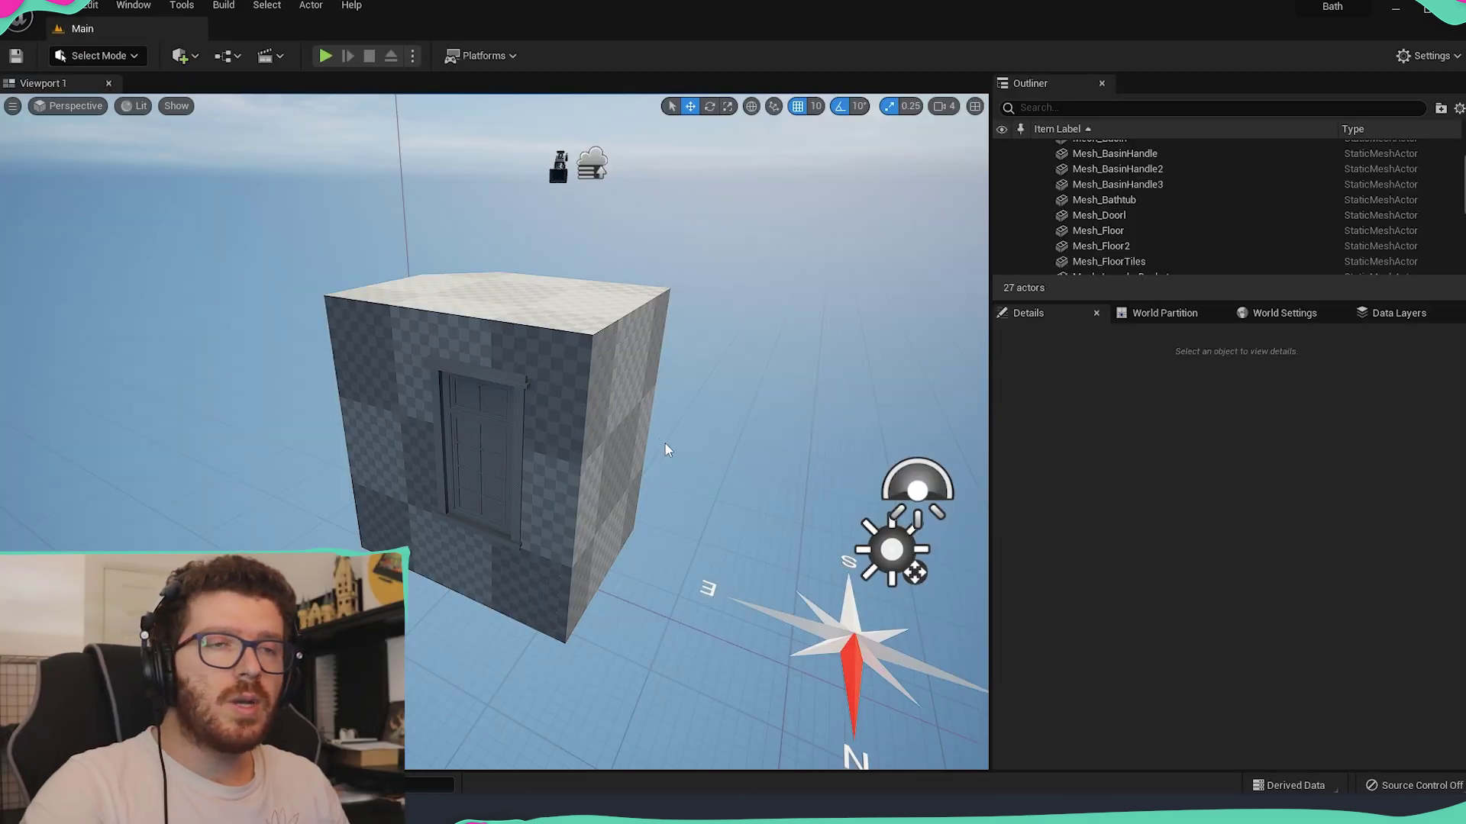
{"action": "key", "text": "ctrl+space"}
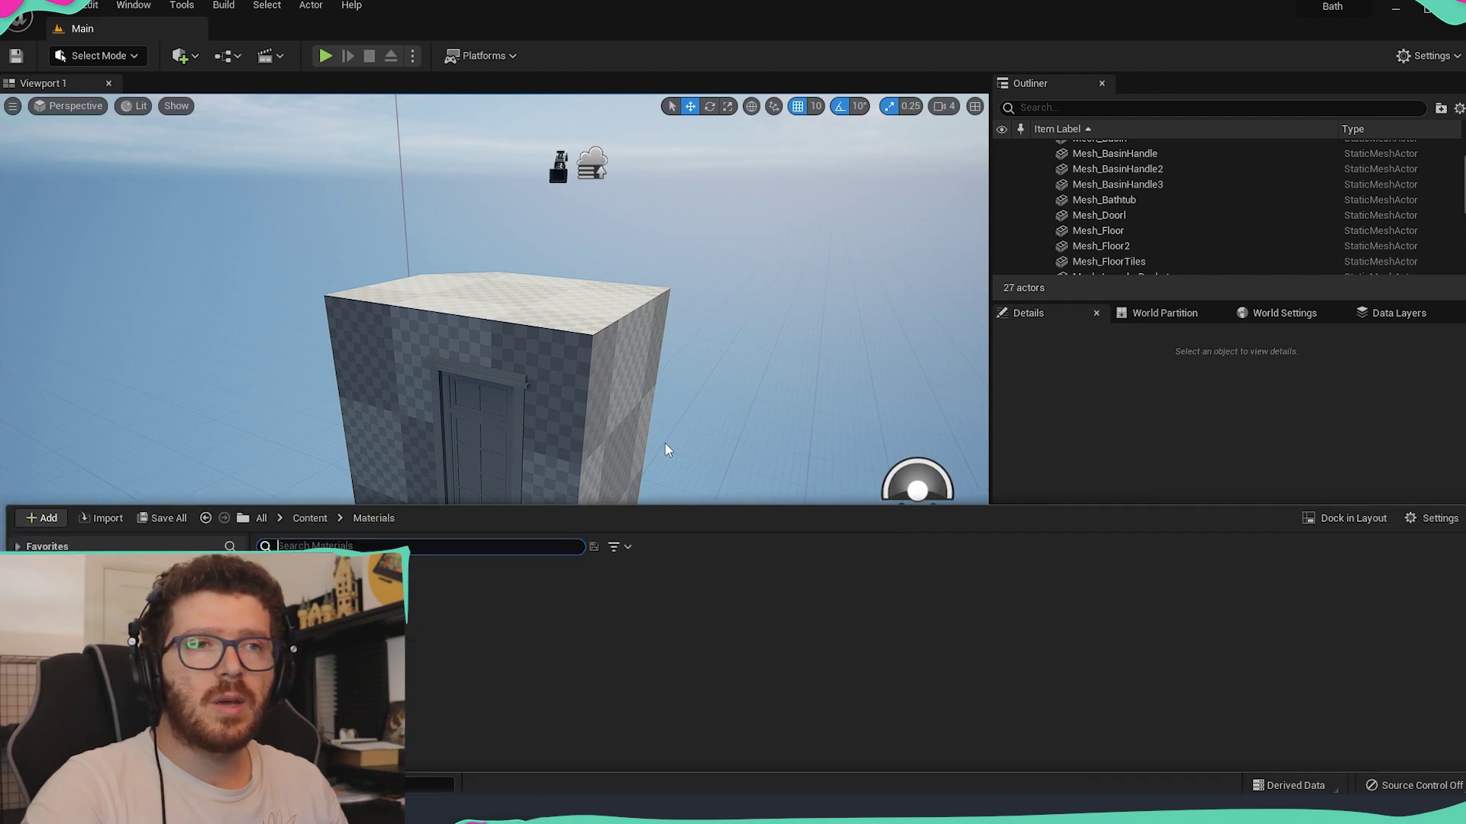
{"action": "left_click", "coordinate": [452, 641]}
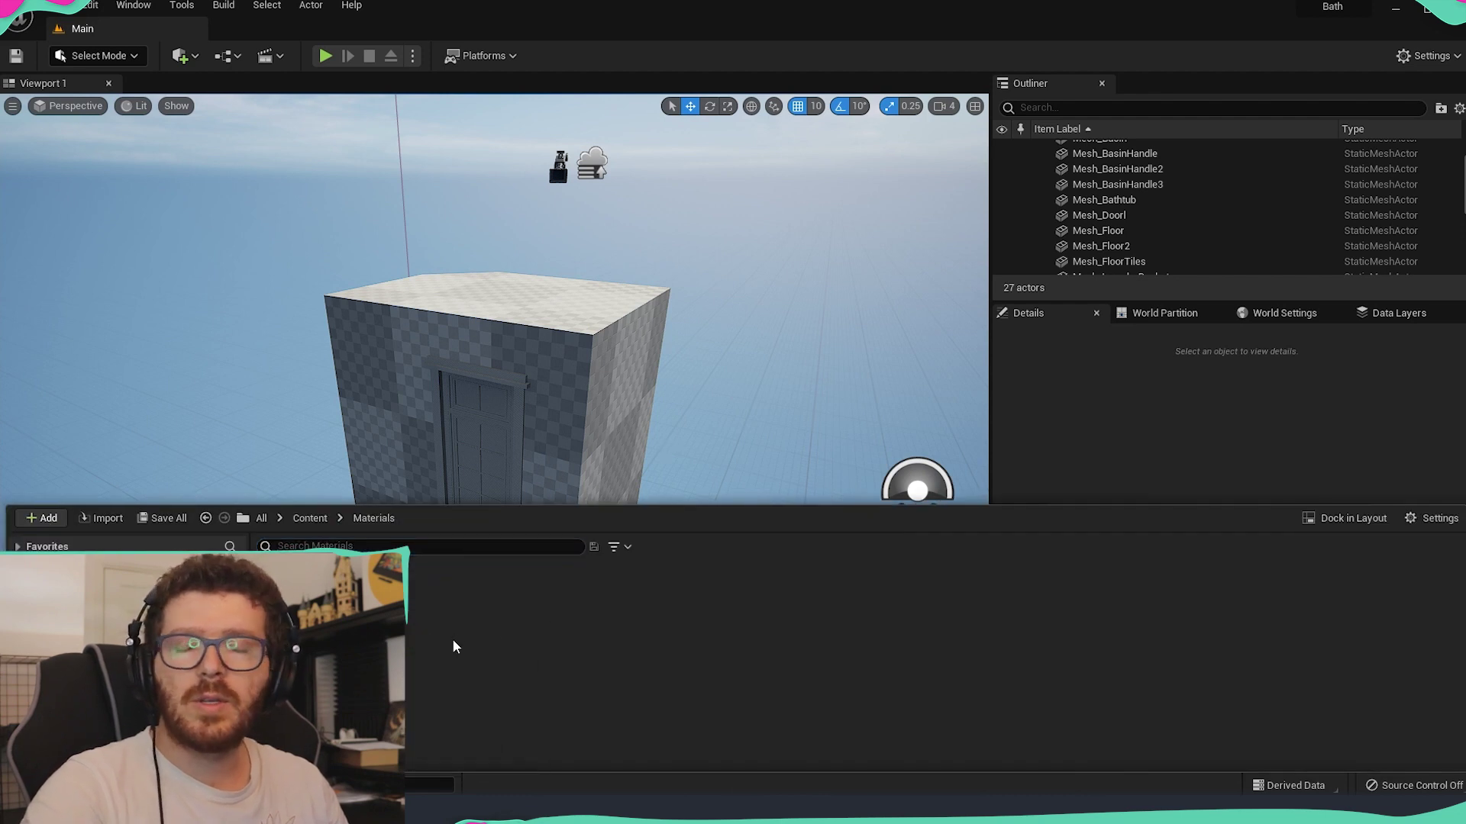